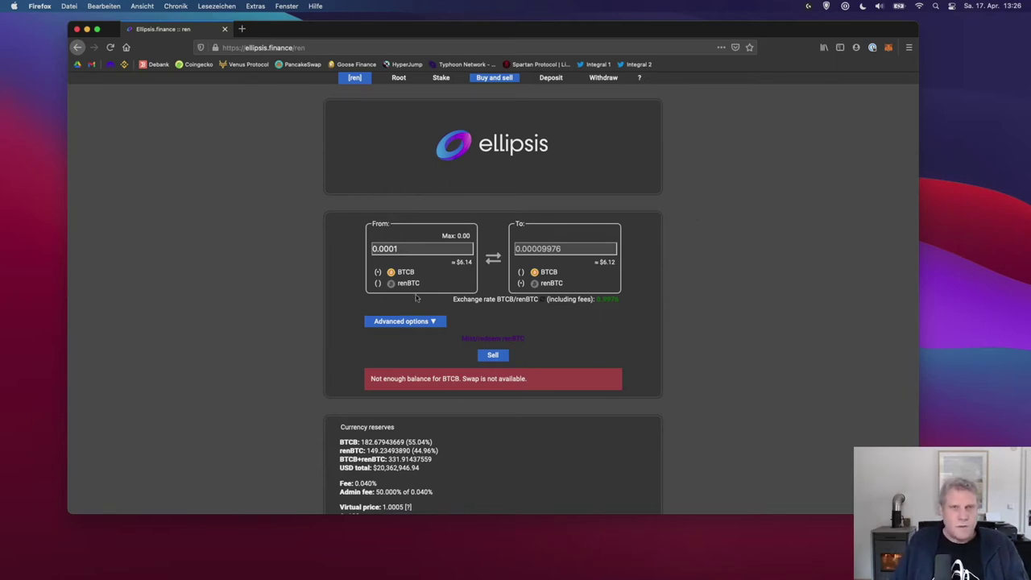
Step: Open the Ellipsis staking page and examine the LP token pools down to the REN LP Token section
scroll(439, 79, down, 1)
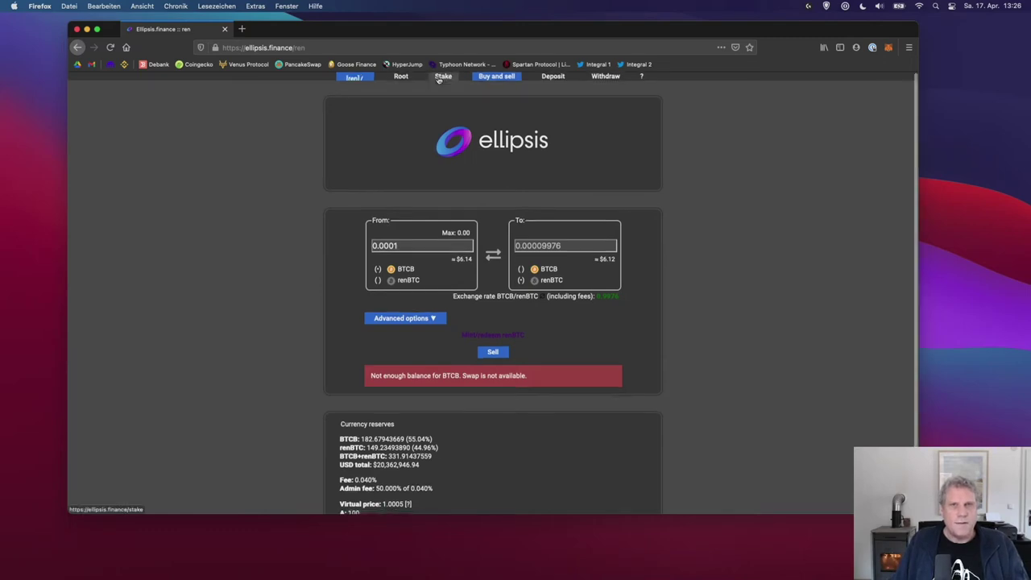
click(442, 77)
scroll(448, 301, down, 5)
scroll(392, 435, down, 3)
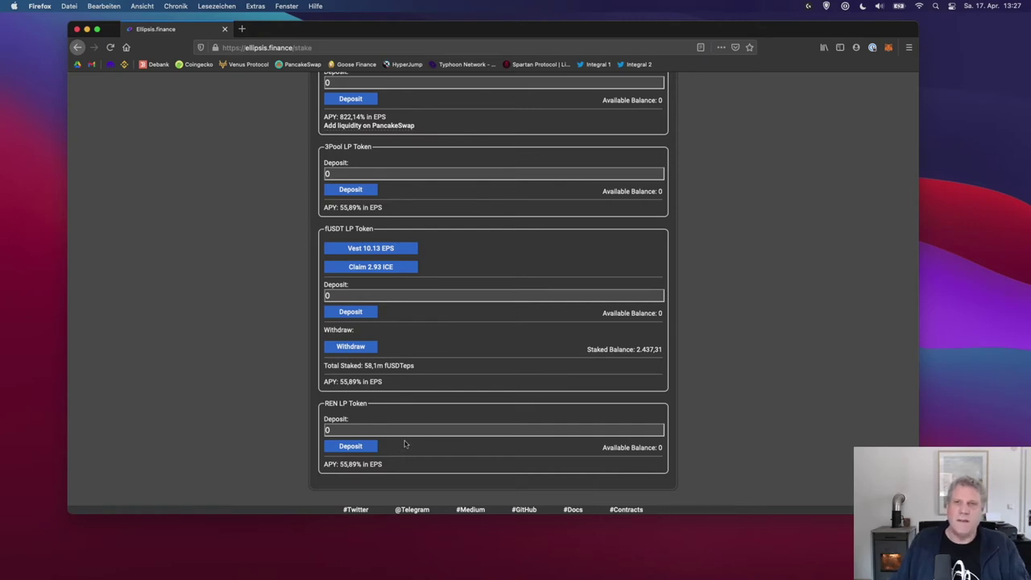
Step: Go to the renproject.io website
click(378, 45)
text(r)
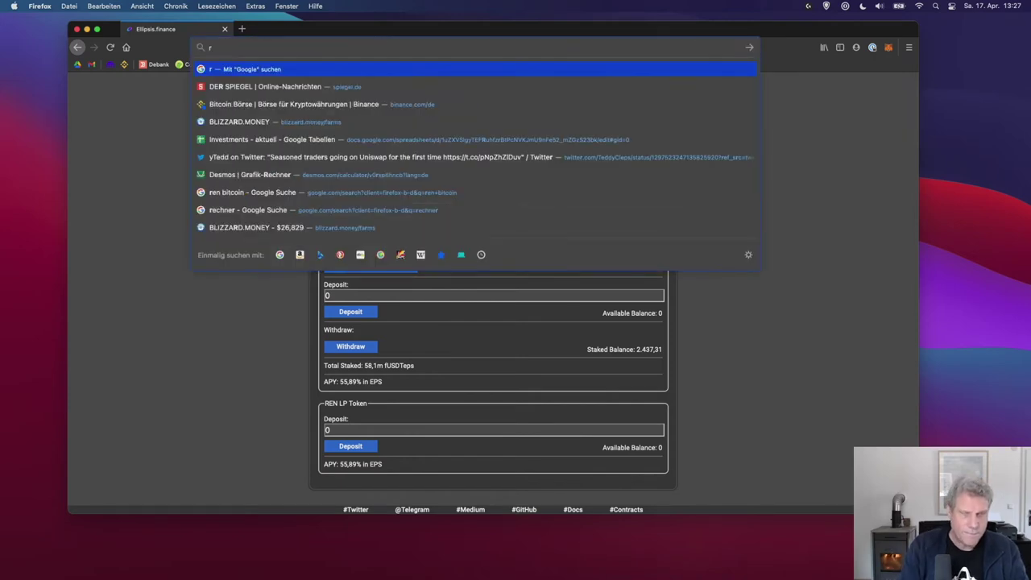
text(enpr)
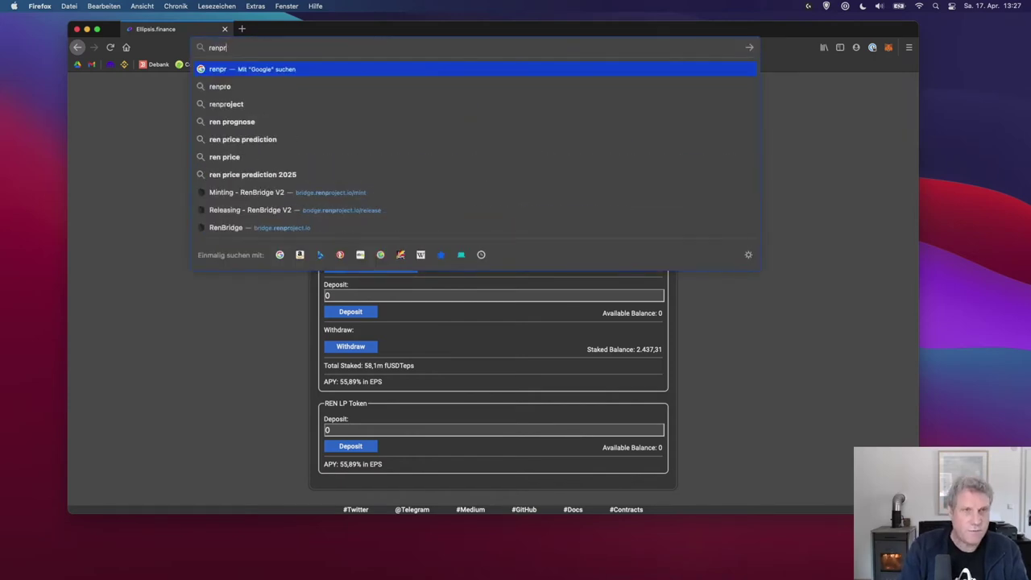
text(o)
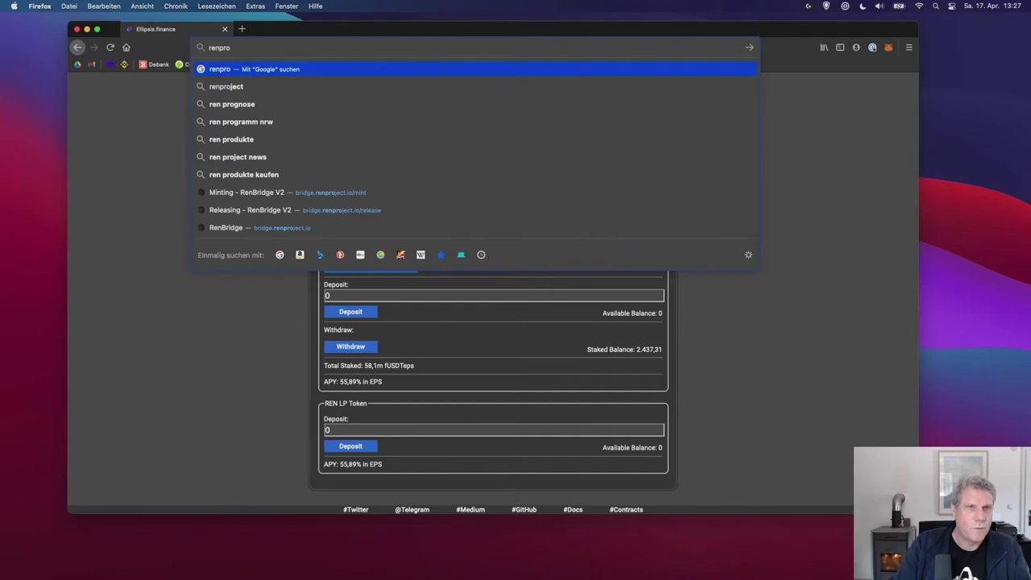
text(ject)
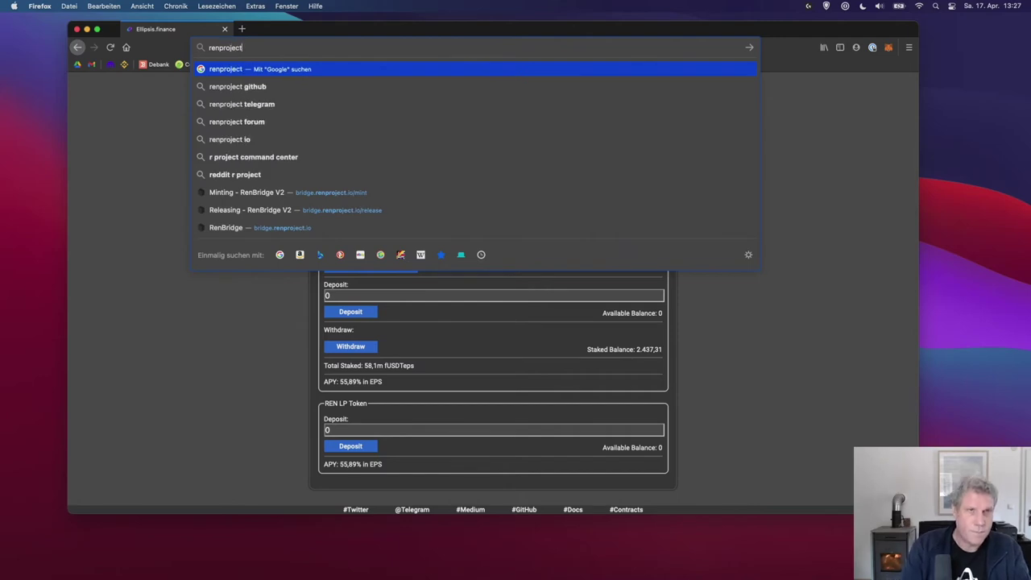
text(.io)
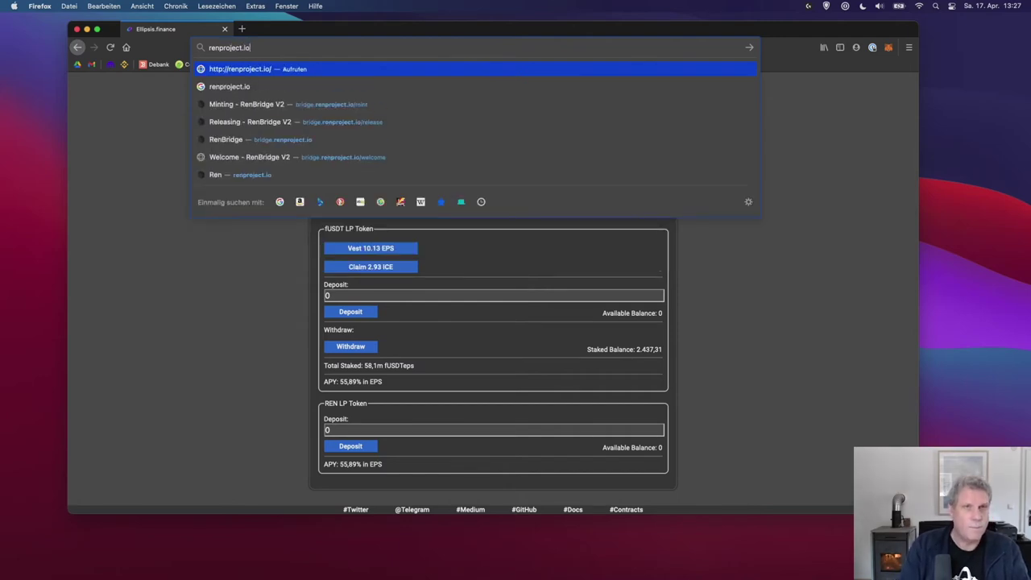
key(Return)
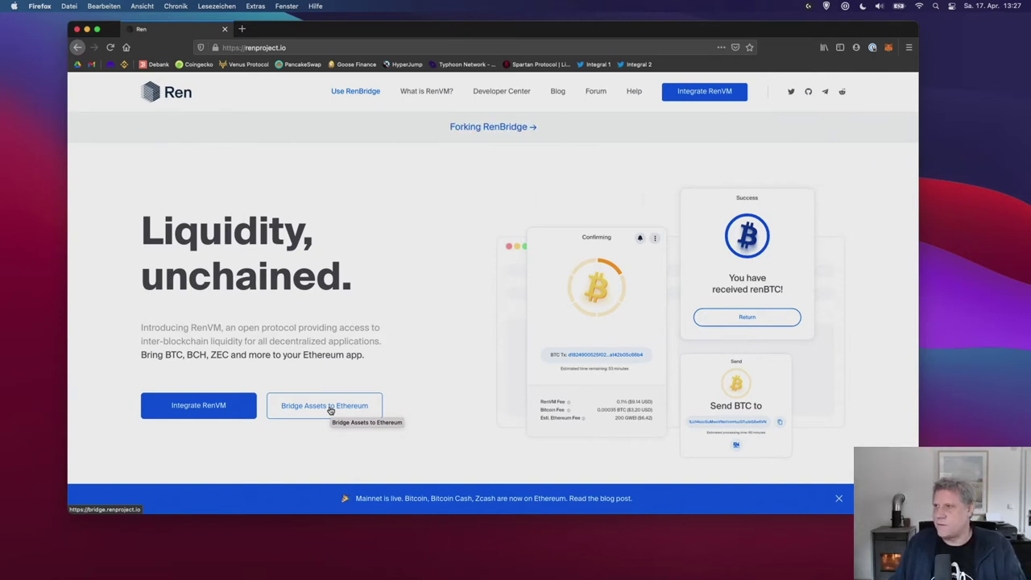
Step: Open the bridge for moving assets to Ethereum and continue to RenBridge 2.1
click(329, 410)
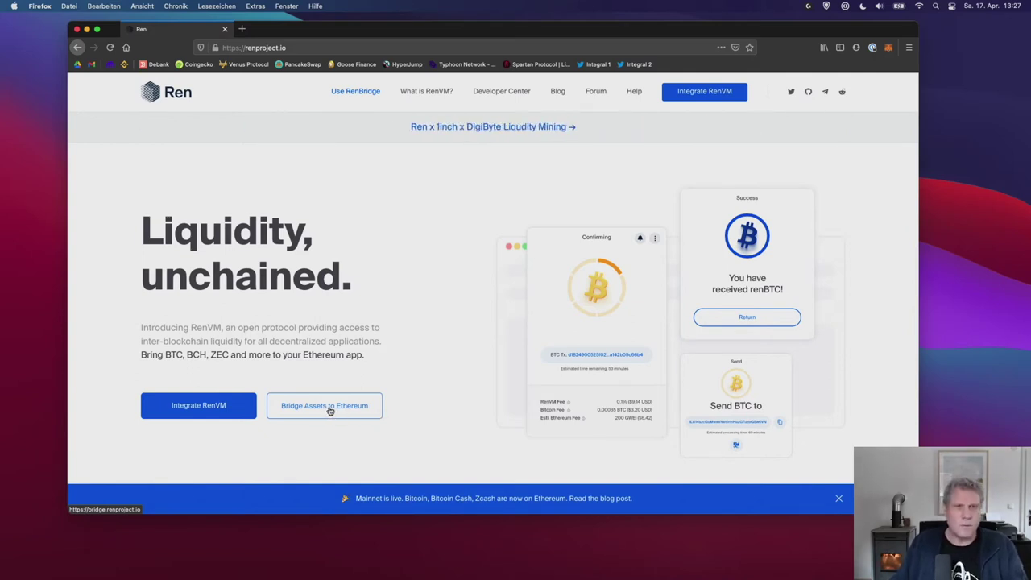
click(330, 410)
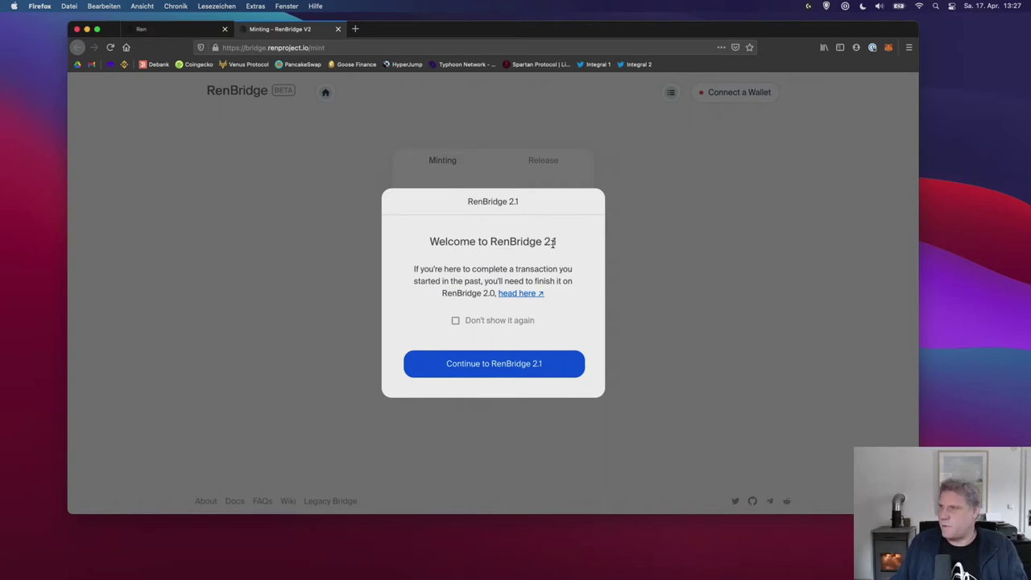
click(516, 363)
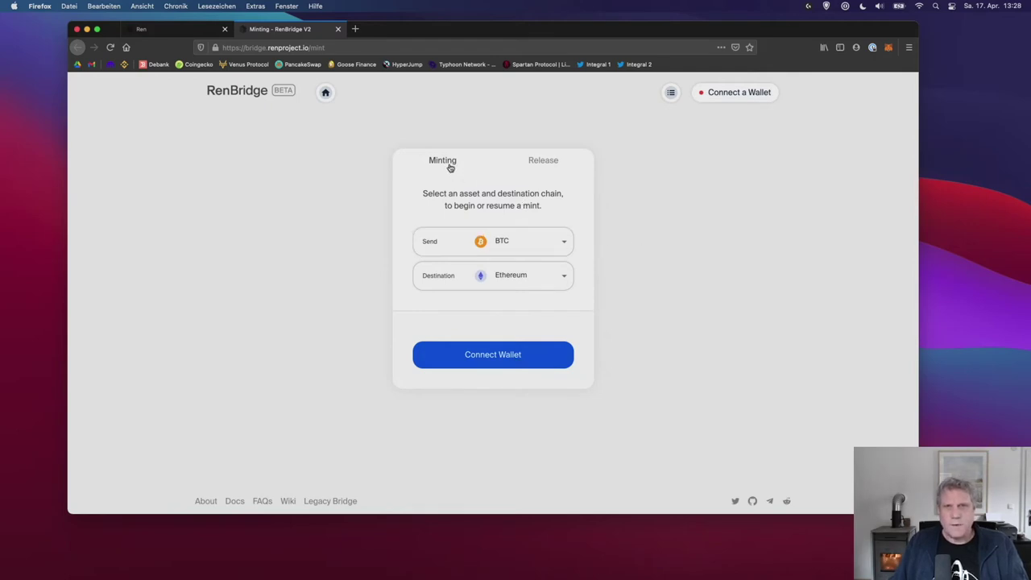
Step: Compare the Mint and Release forms, set the mint destination to Binance Smart Chain, and return to the Mint form
click(541, 162)
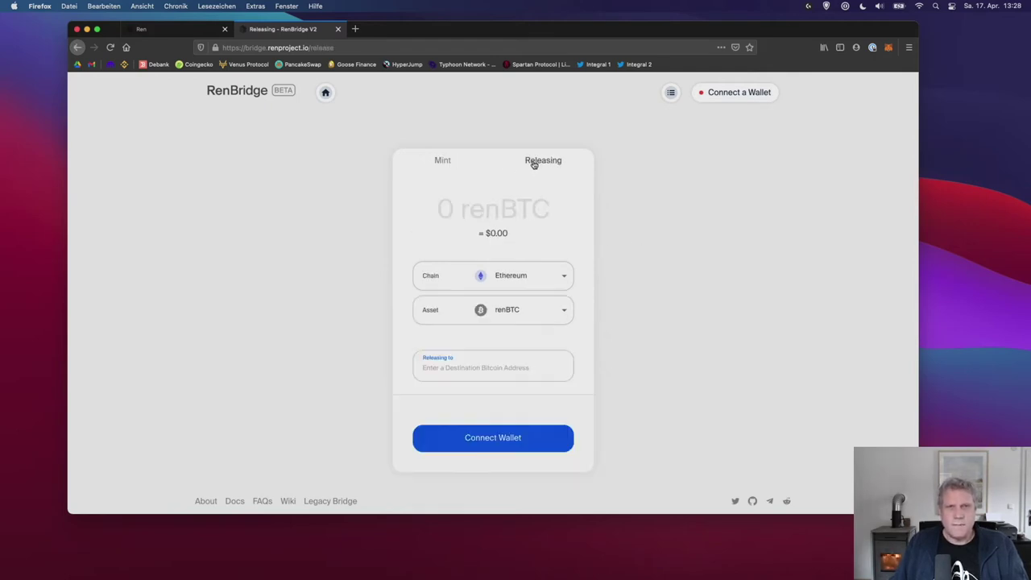
click(448, 162)
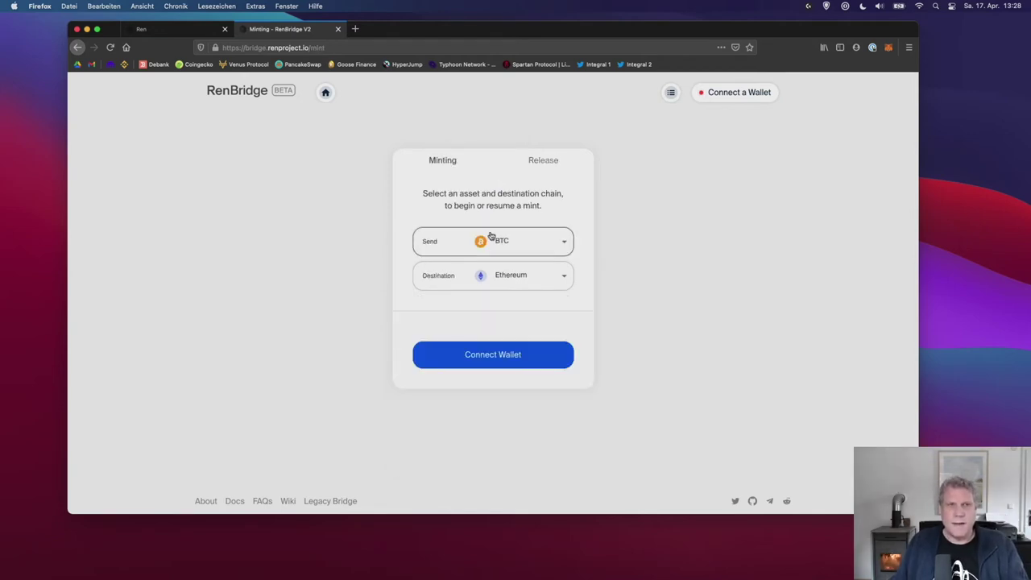
click(484, 275)
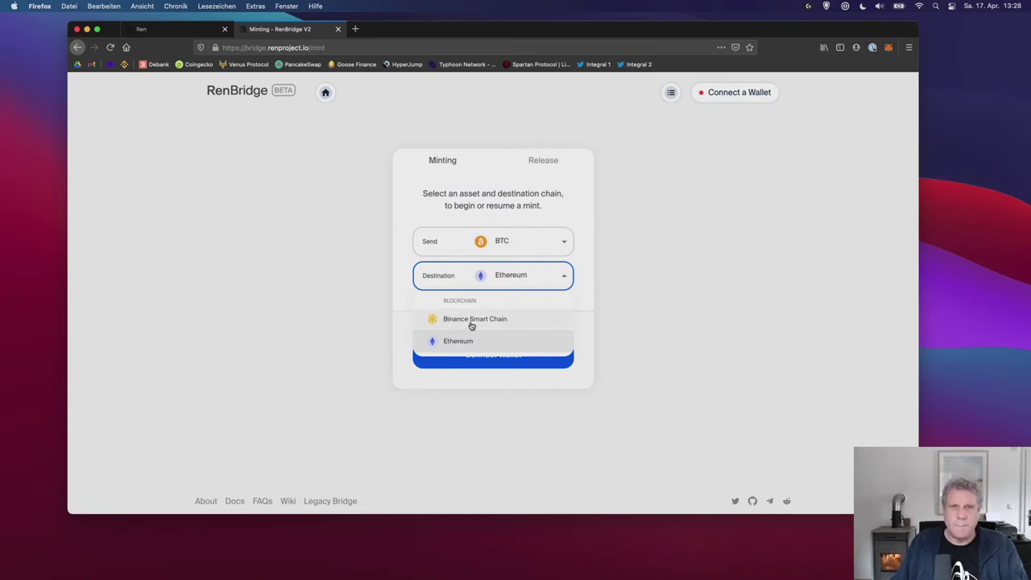
click(486, 319)
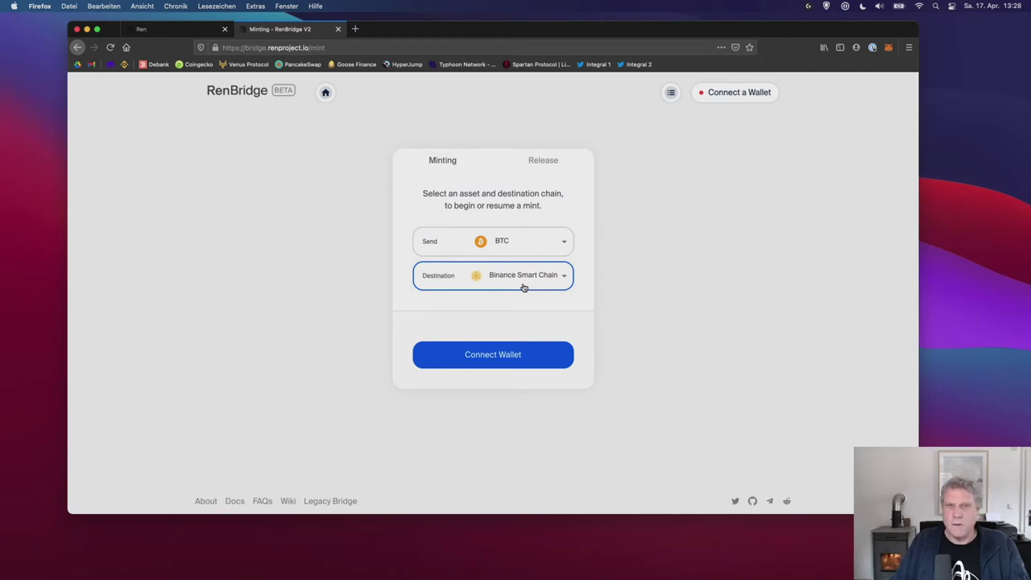
click(548, 164)
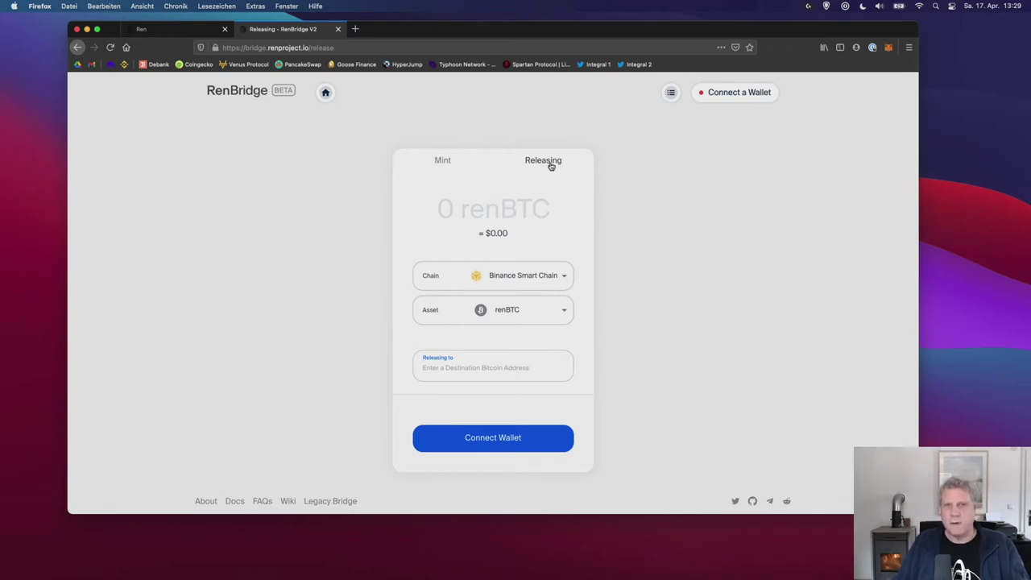
click(445, 161)
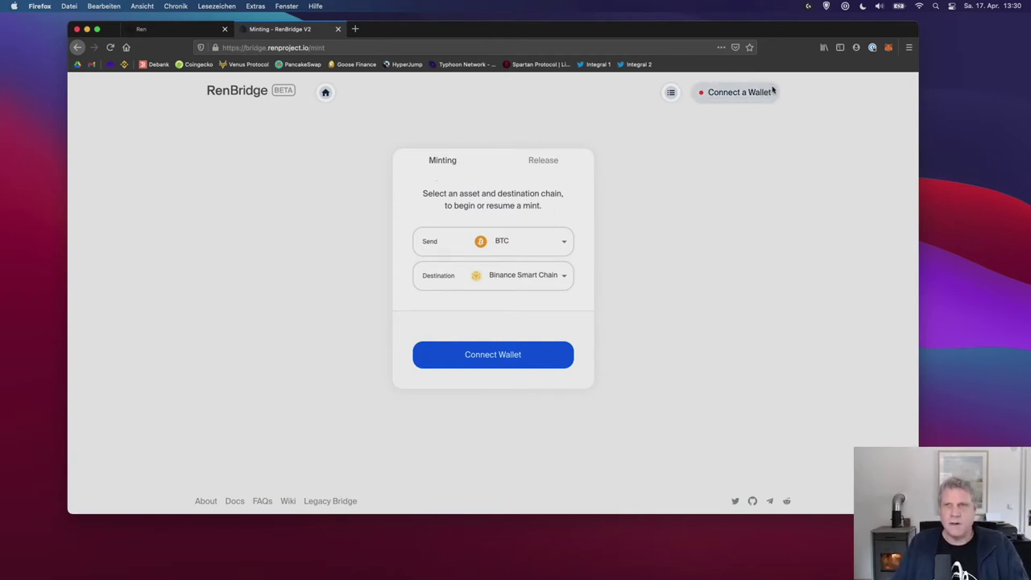
Step: Connect the MetaMask wallet to RenBridge for Binance Smart Chain and switch MetaMask to the connected Bank account
click(513, 365)
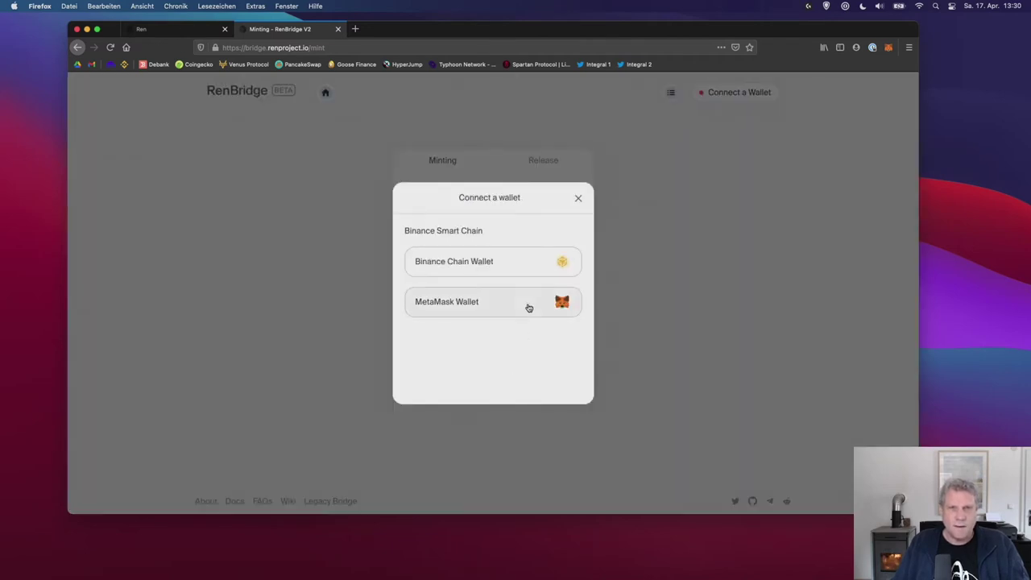
click(474, 303)
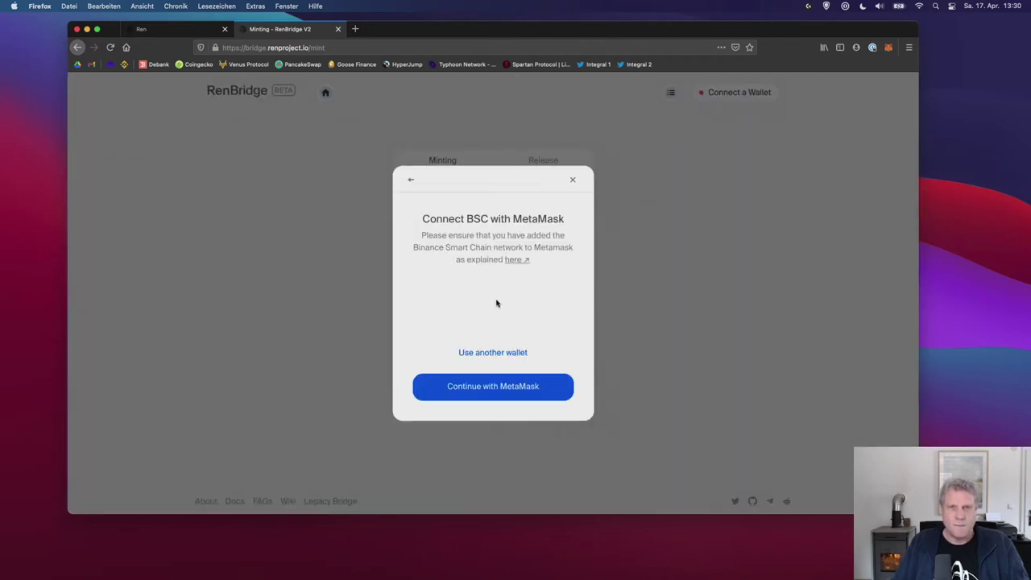
click(518, 390)
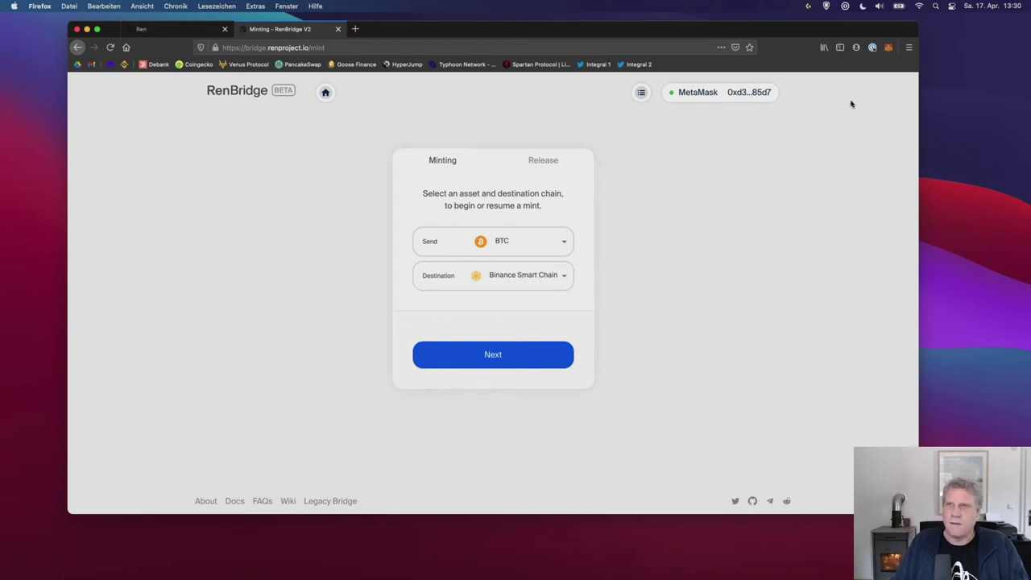
click(889, 48)
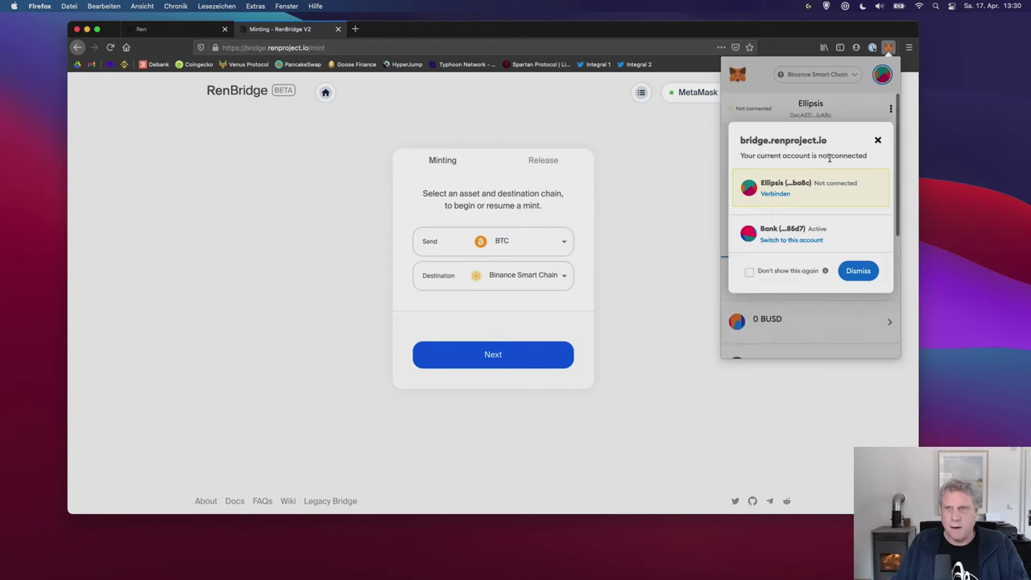
click(797, 241)
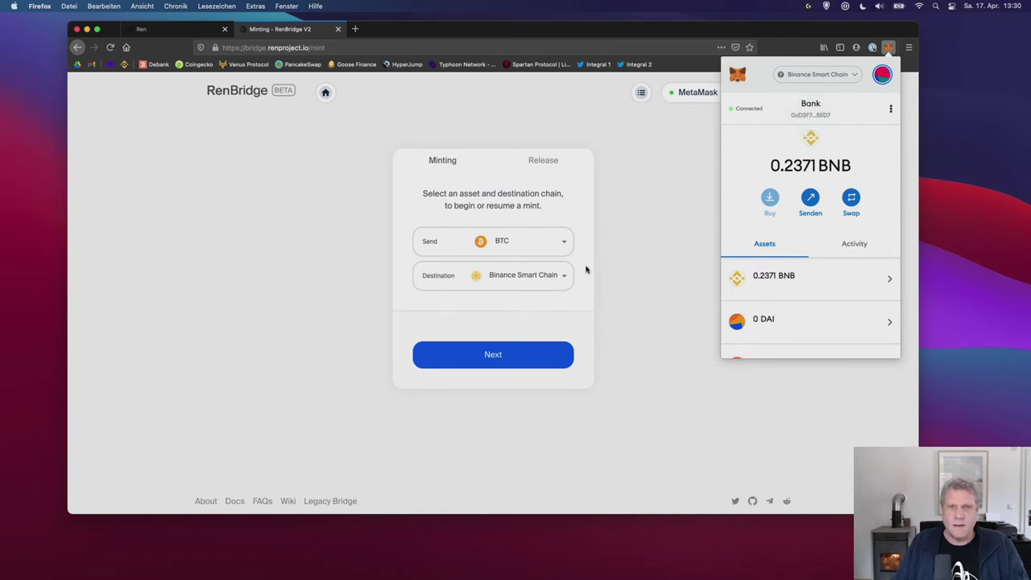
Step: Switch the MetaMask network to Ethereum Main Net and set the mint destination to Ethereum
click(818, 74)
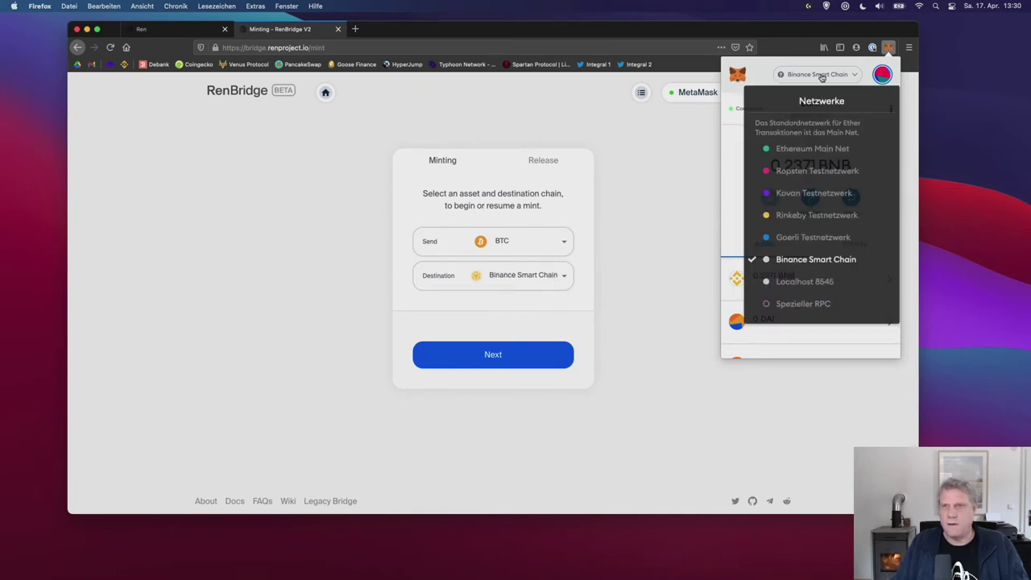
click(789, 149)
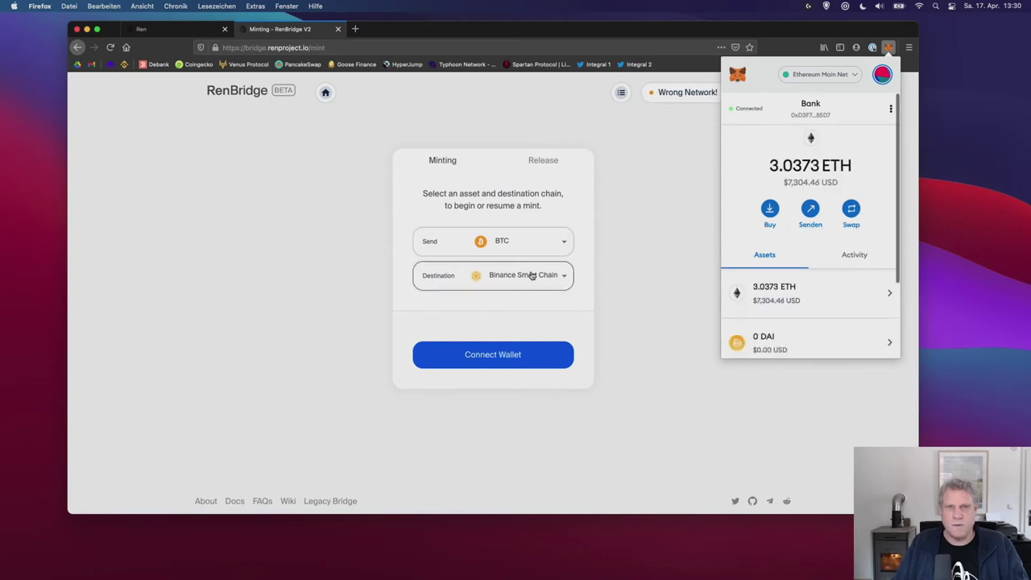
click(526, 274)
click(476, 339)
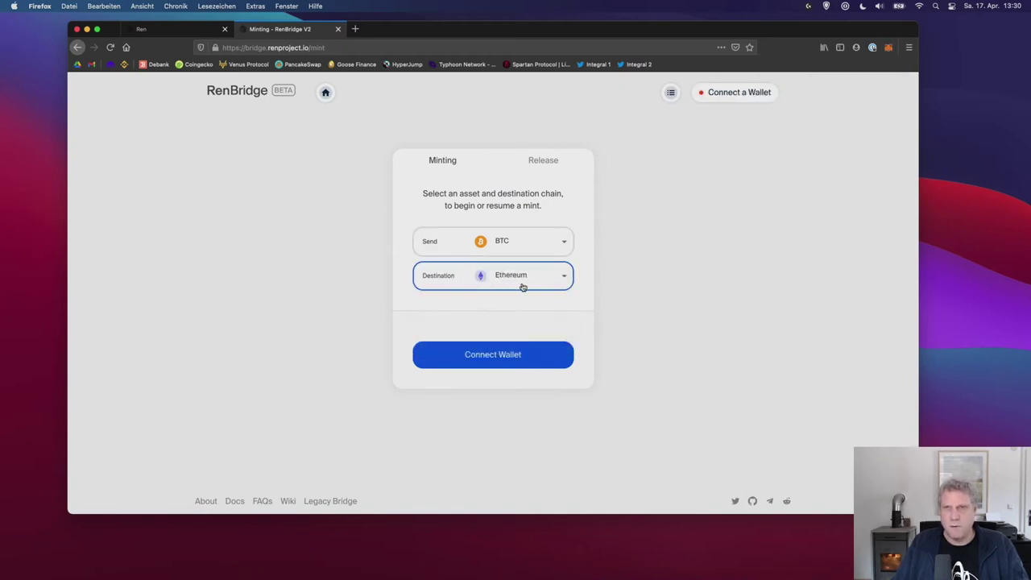
Step: Switch the MetaMask network back to Binance Smart Chain and set the mint destination to Binance Smart Chain
click(888, 47)
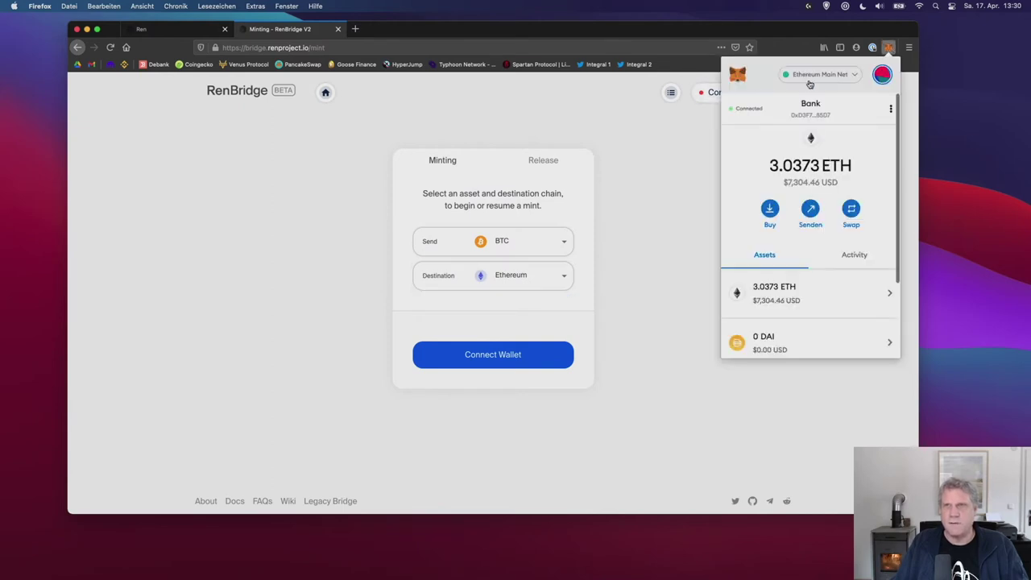
click(851, 75)
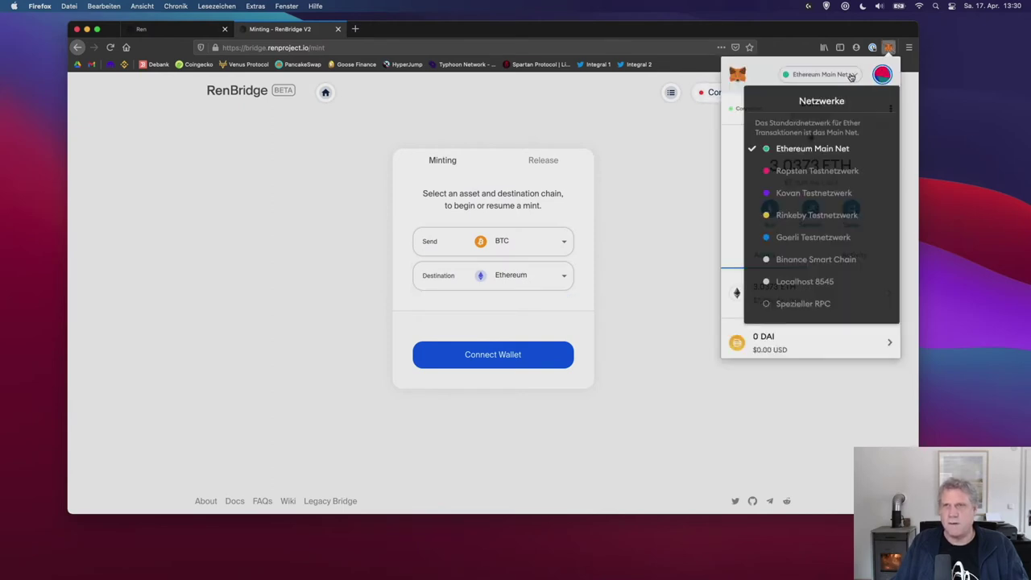
click(790, 259)
click(552, 279)
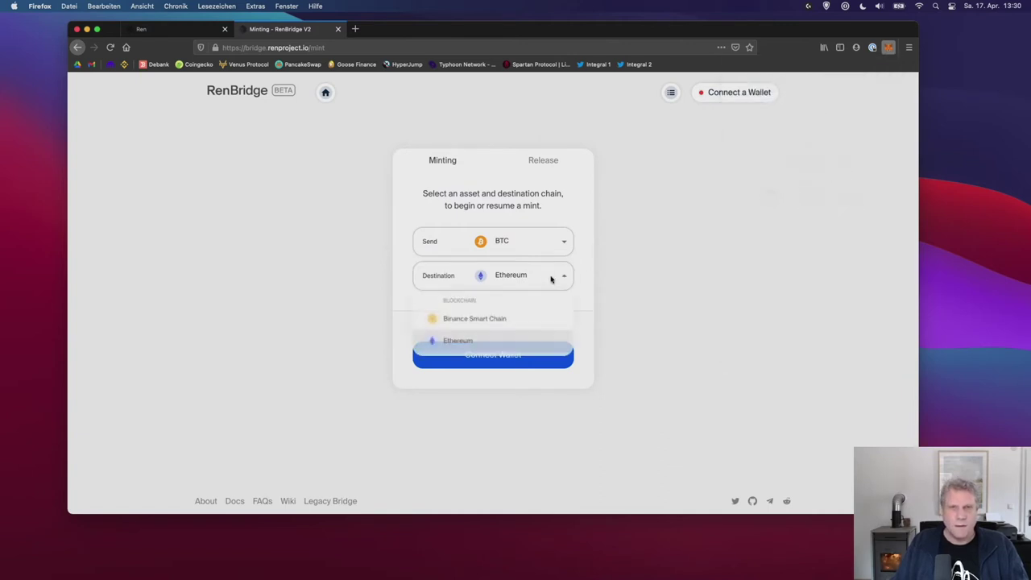
click(484, 319)
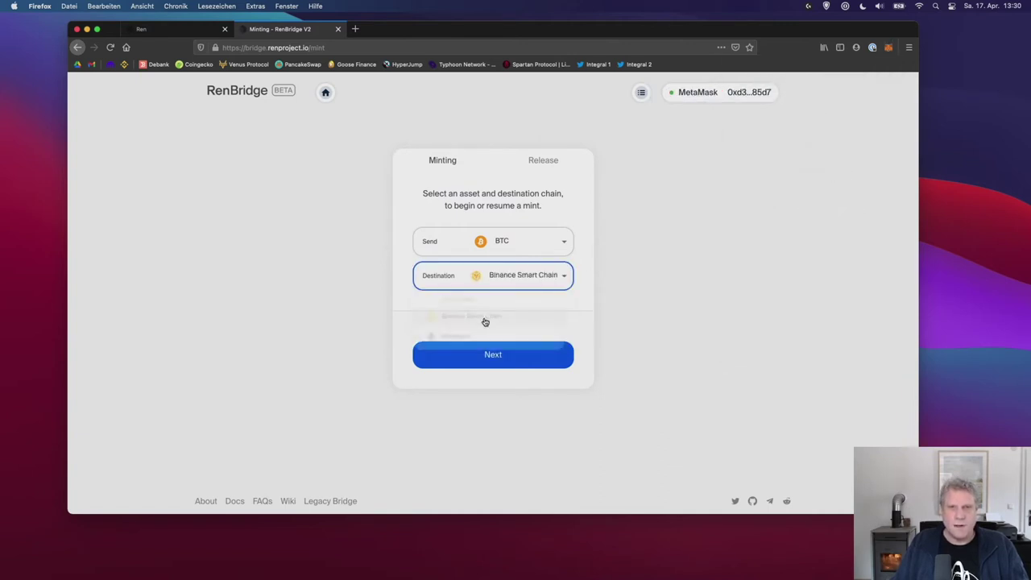
Step: Proceed to the Fees & Confirm page of the BTC mint and activate the fee calculator's amount
click(554, 354)
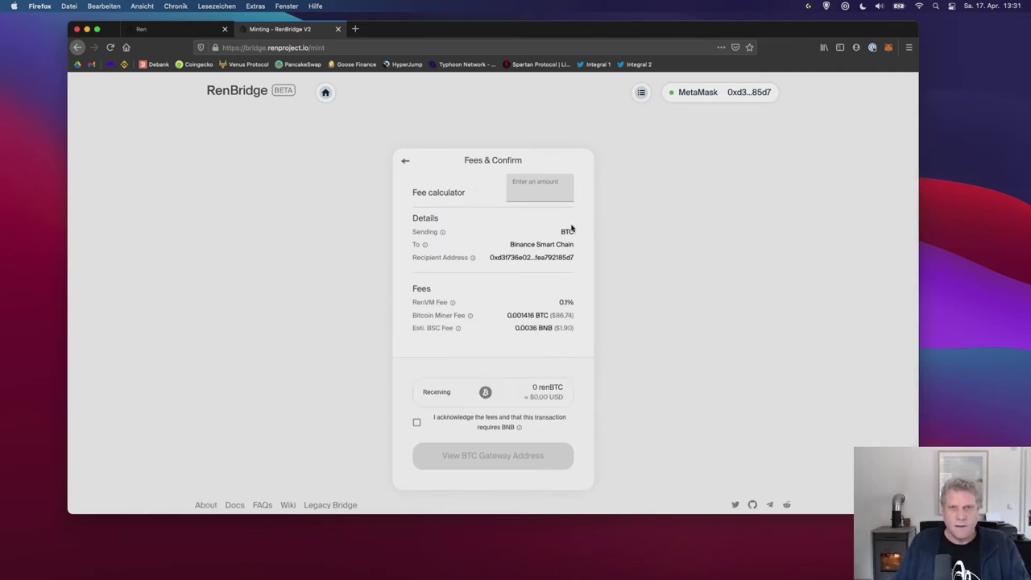
click(548, 190)
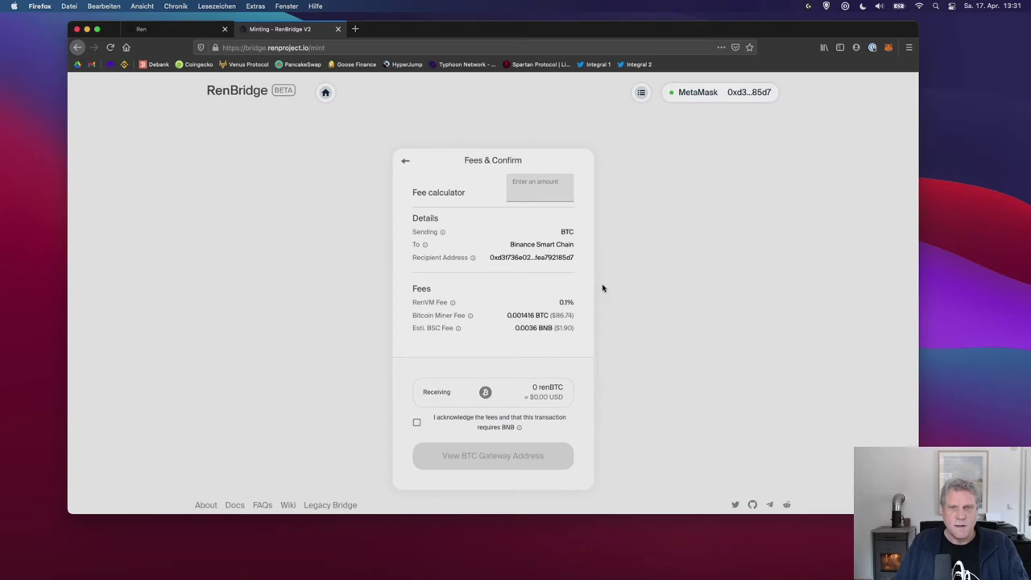
click(534, 190)
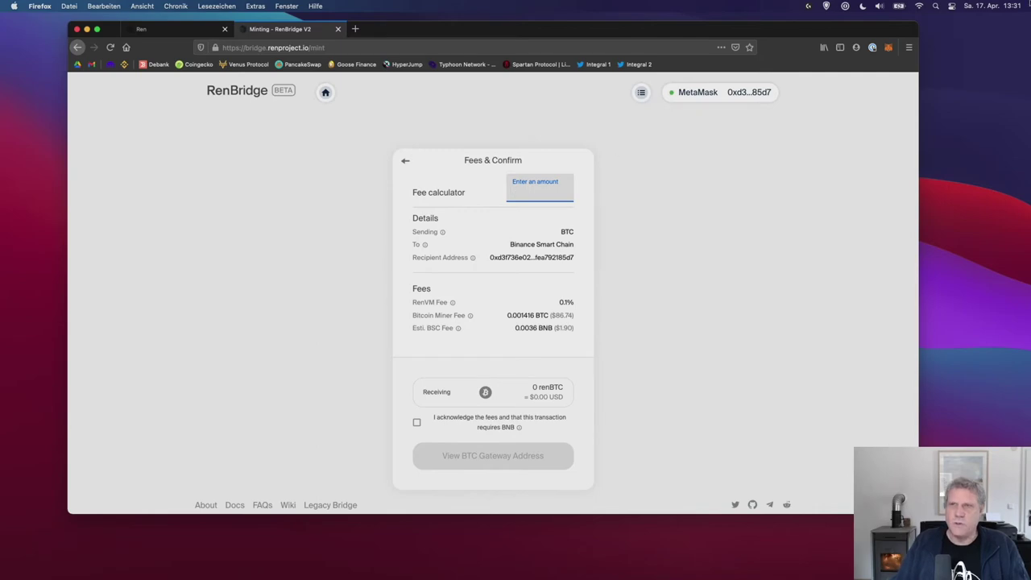
Step: Switch to the Exodus wallet to check the available Bitcoin balance, and return to RenBridge in Firefox
key(ctrl+Up)
click(725, 161)
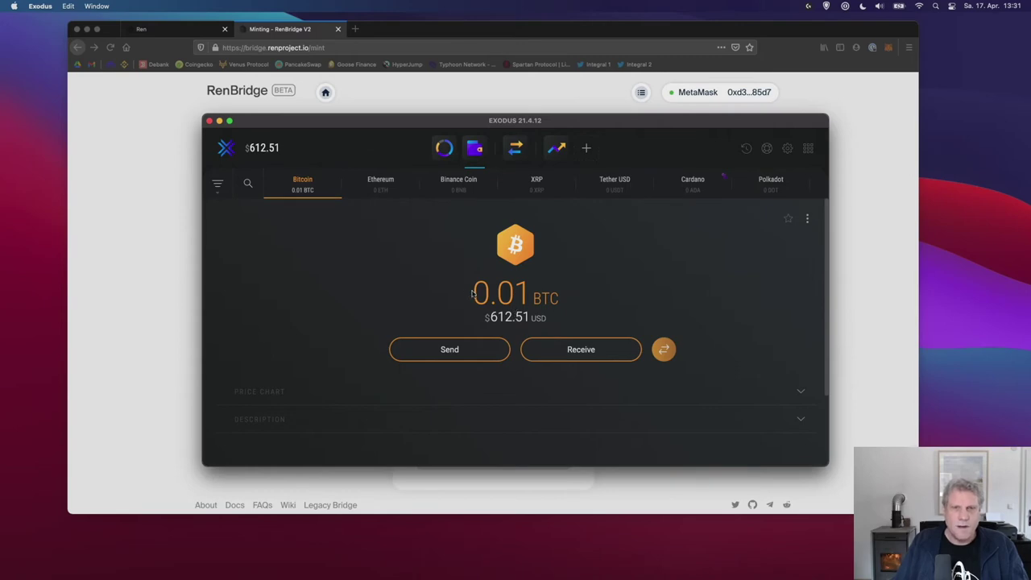
click(856, 318)
Step: Calculate the minting fees for 0.01 BTC and for 0.008 BTC in the fee calculator
click(516, 192)
text(0.01)
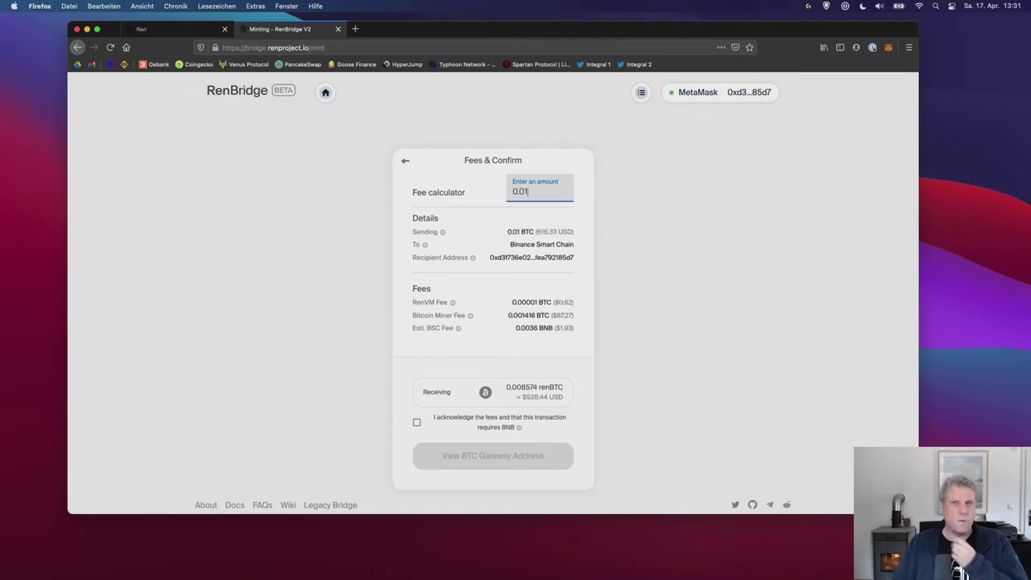
key(BackSpace)
text(0)
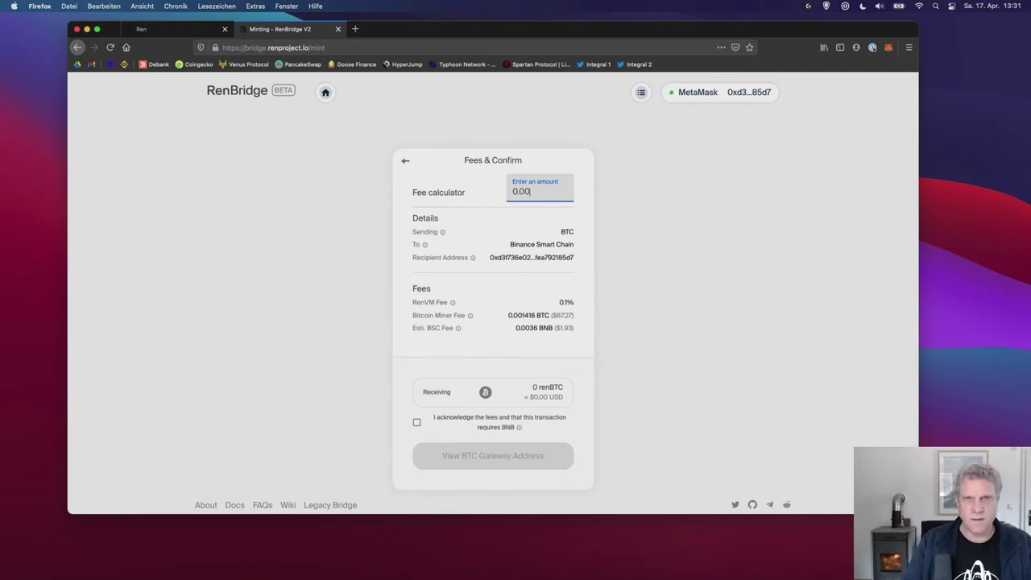
text(8)
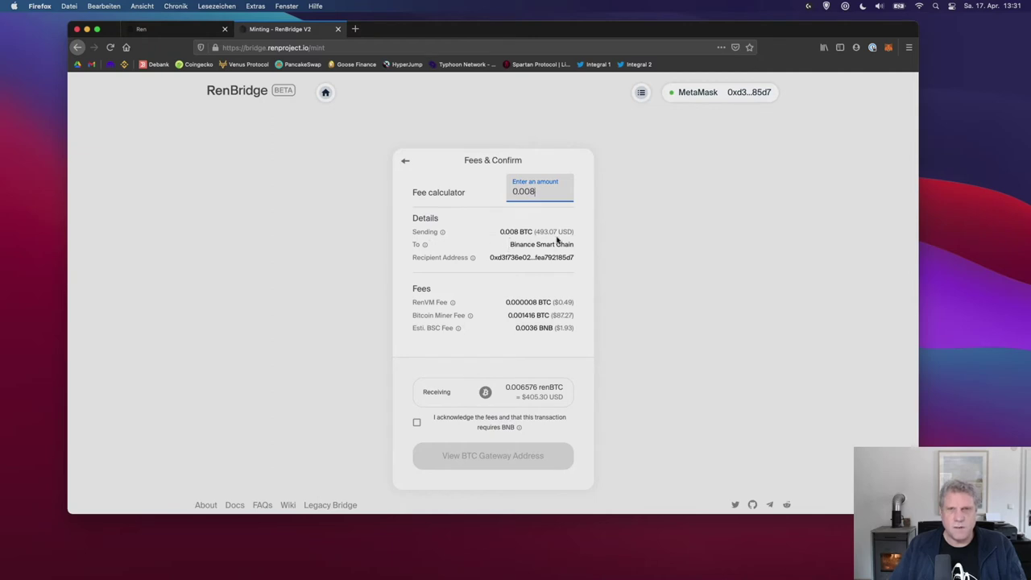
Step: Set the fee calculator amount back to 0.01 BTC and check the recipient address against the connected MetaMask account
key(BackSpace)
key(BackSpace)
mouse_move(423, 243)
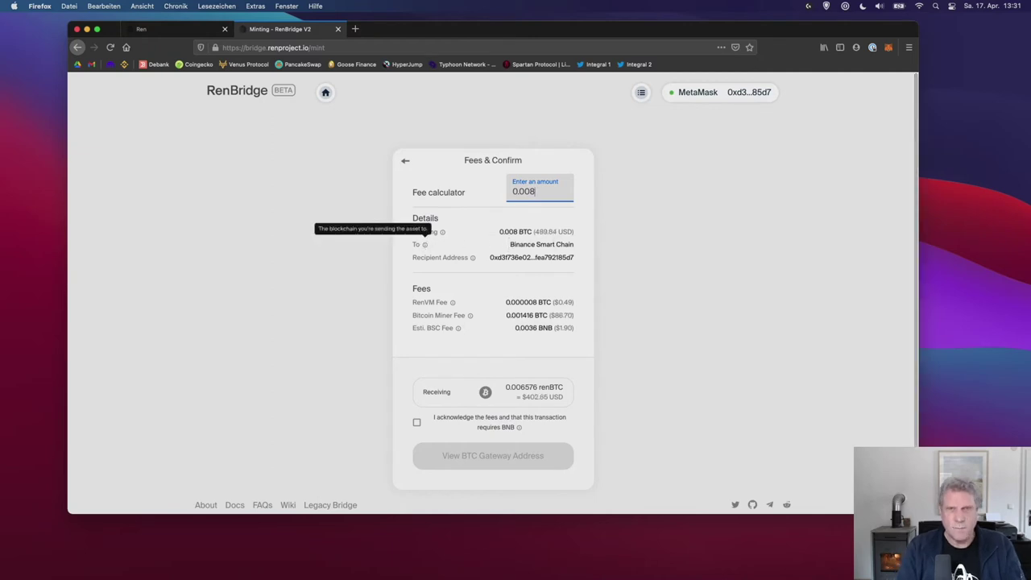
text(1)
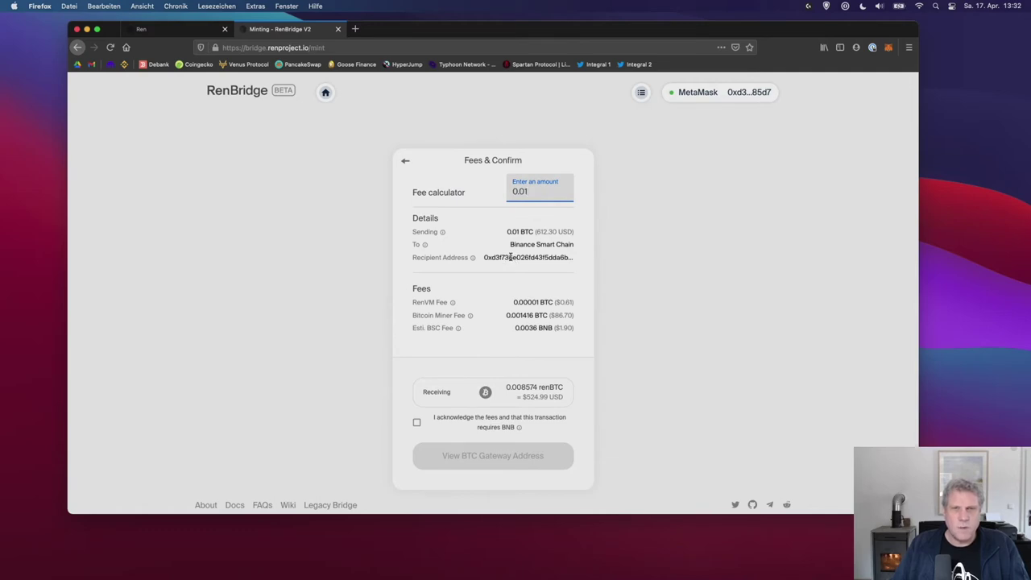
click(889, 47)
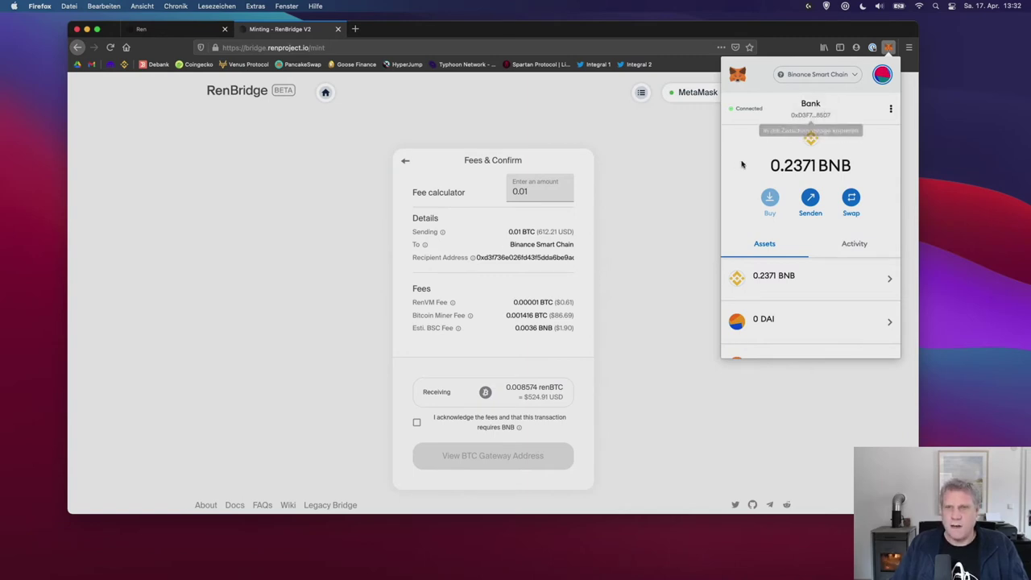
click(642, 249)
Step: Acknowledge the fees, request the BTC gateway address, and accept the 36-hour completion warning
scroll(626, 290, down, 1)
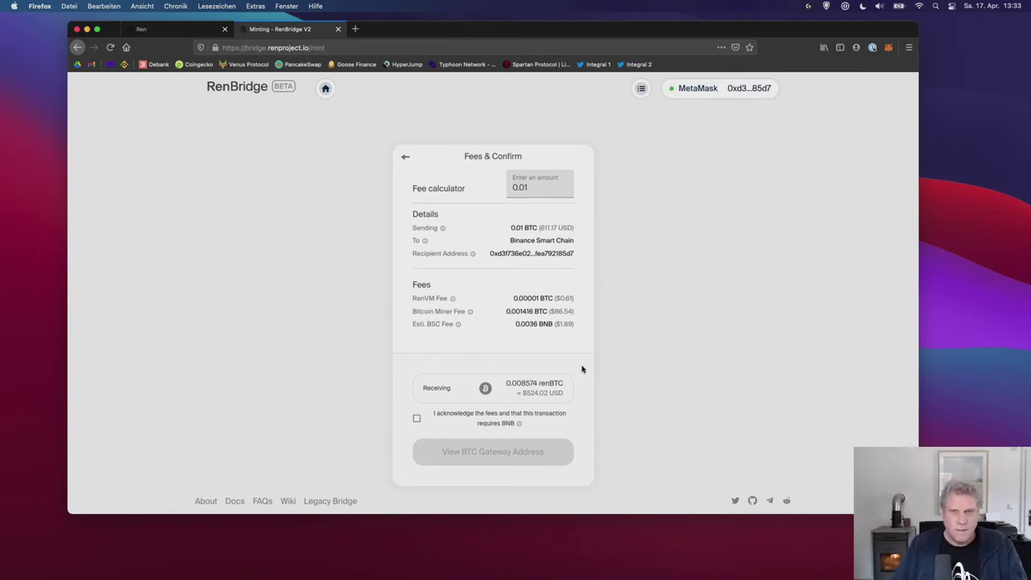
click(417, 418)
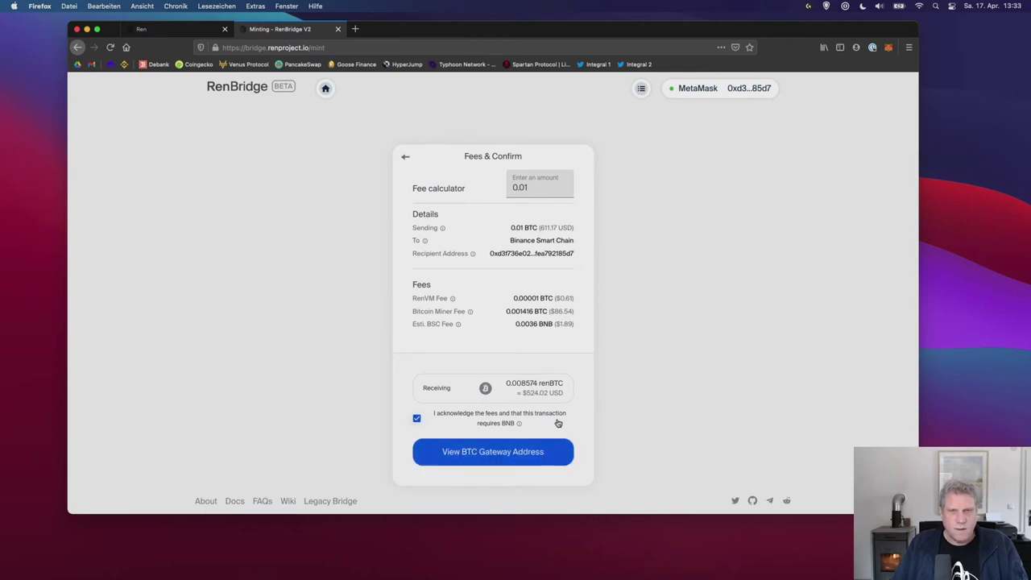
click(525, 452)
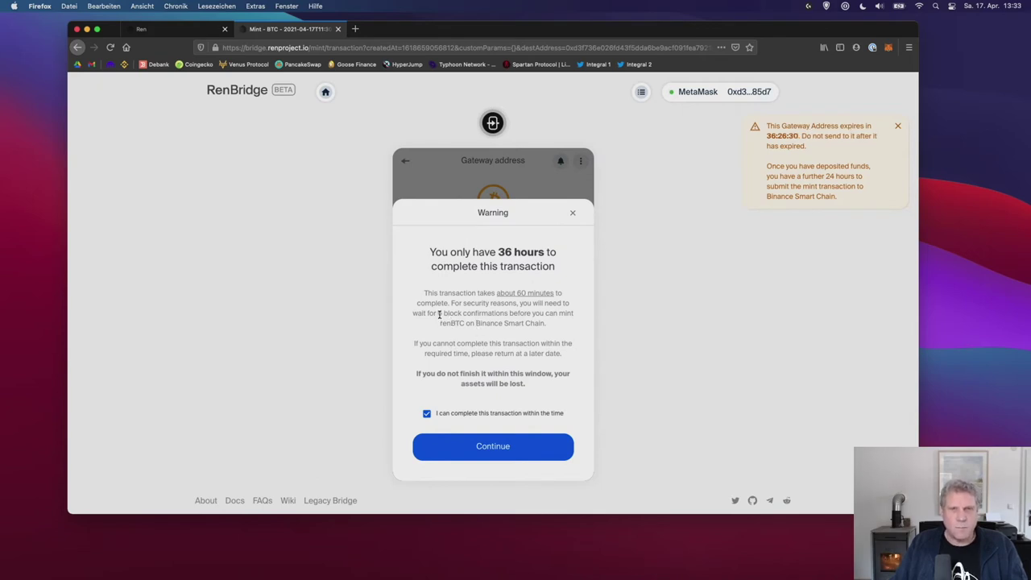
drag(440, 313, 508, 315)
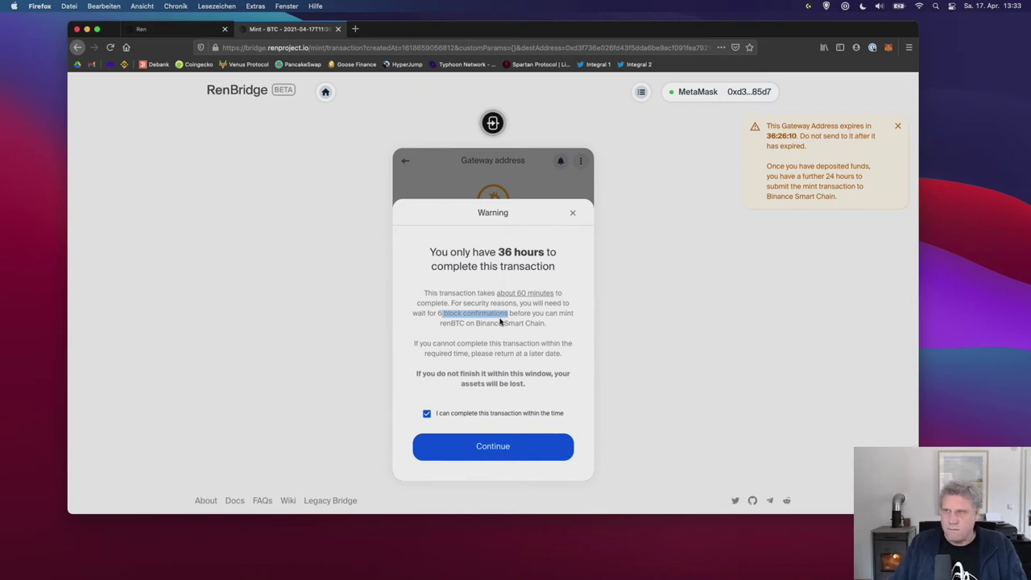
click(503, 446)
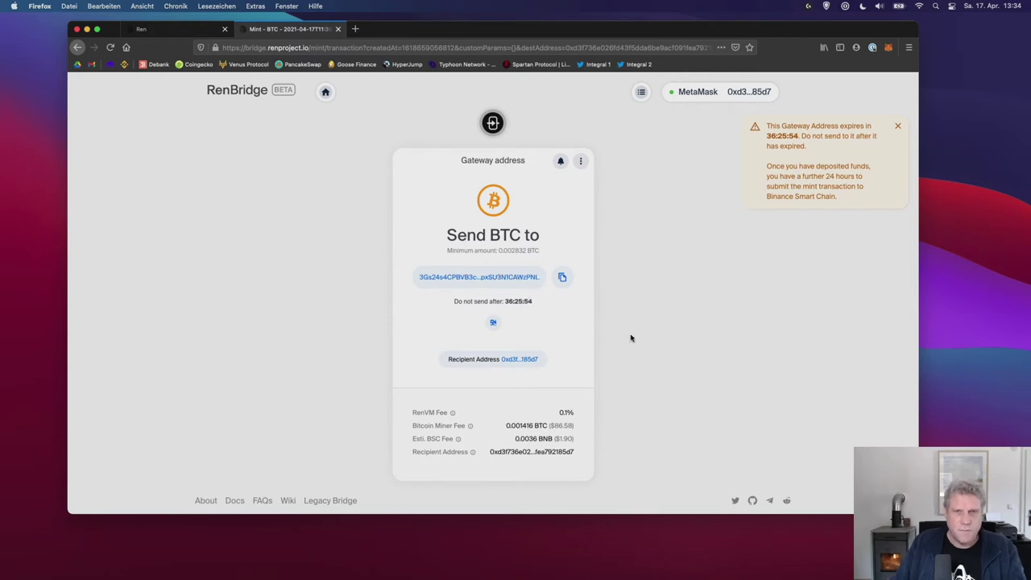
Step: Copy the BTC gateway address and switch to Exodus to prepare a Bitcoin transfer of the entire balance
click(562, 278)
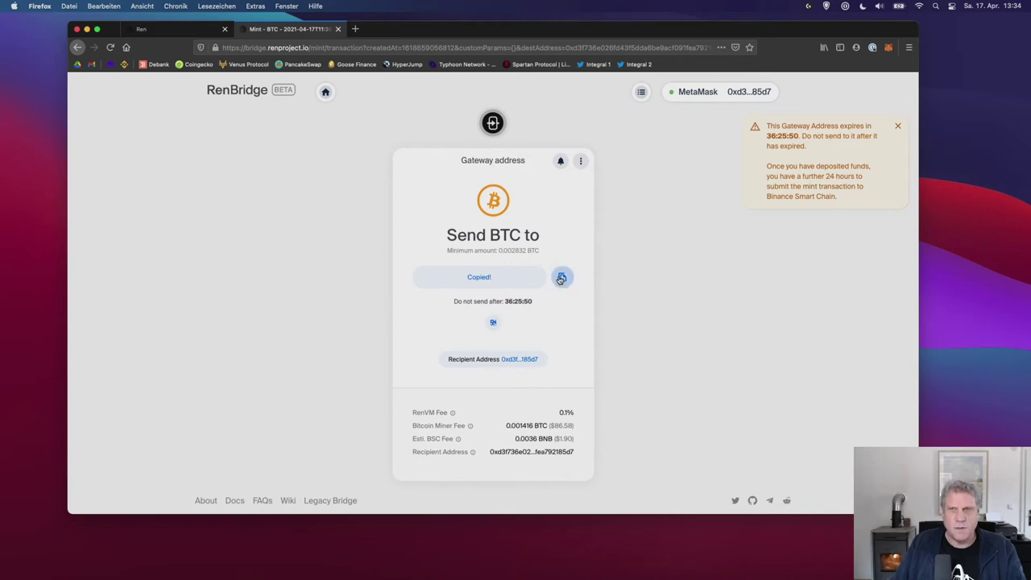
mouse_move(1028, 3)
click(795, 209)
click(441, 347)
click(604, 297)
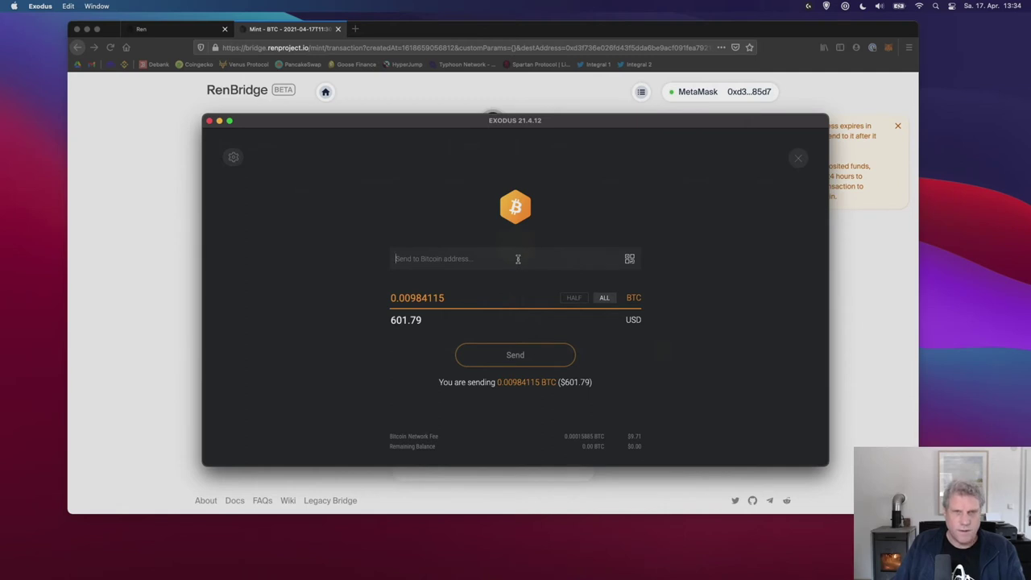
Step: Paste the copied gateway address once as the recipient of the Bitcoin transfer, clearing any duplicated entry
key(super+v)
key(super+v)
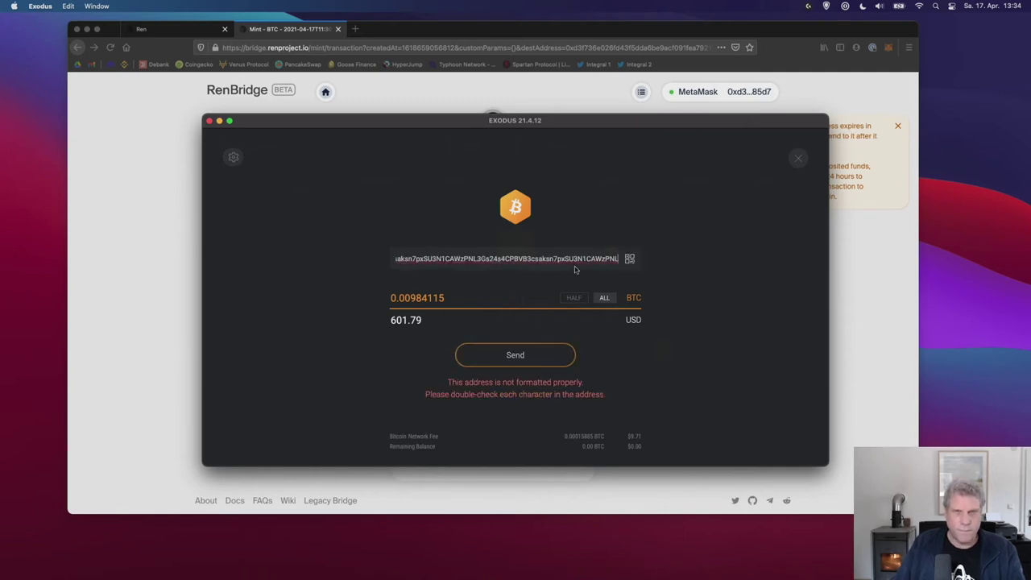
key(super+a)
key(BackSpace)
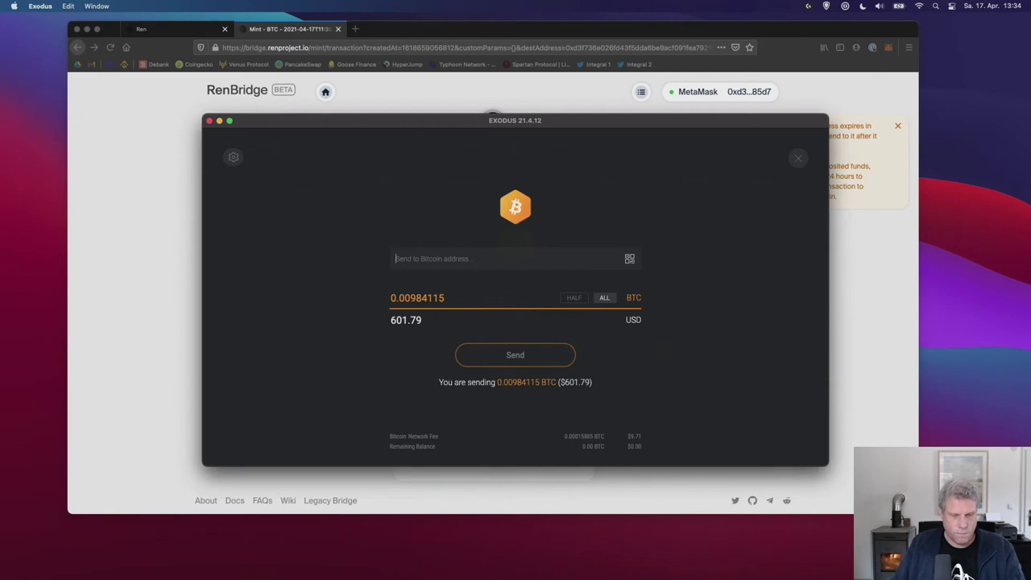
key(super+v)
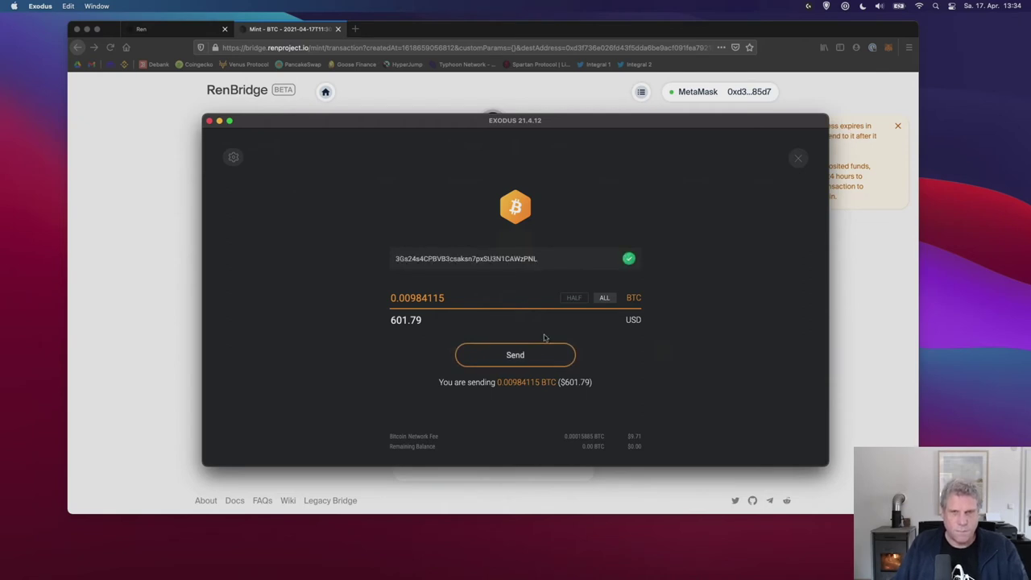
Step: Send the 0.00984115 BTC, confirm the transfer, and return to Firefox
click(528, 355)
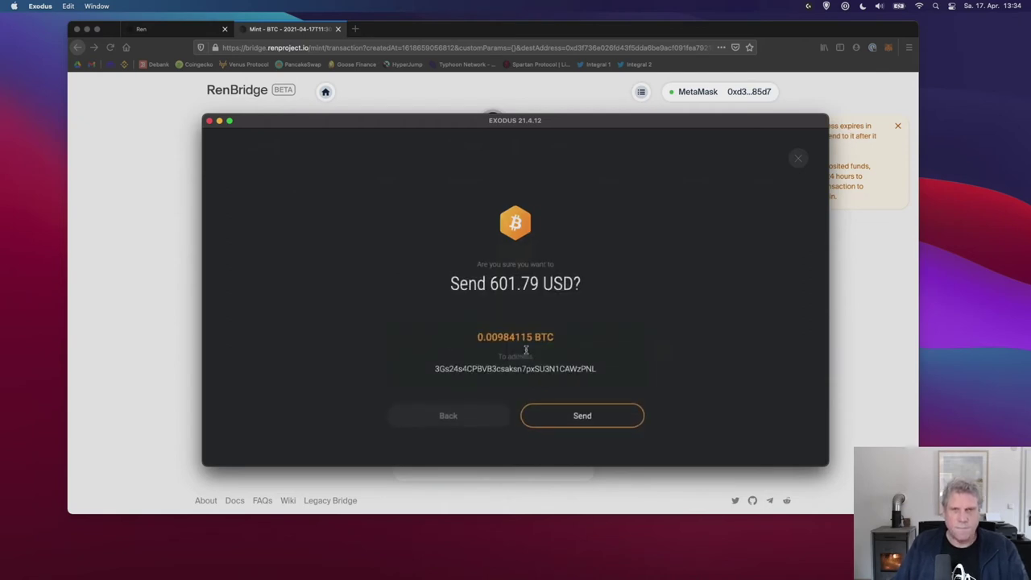
click(559, 415)
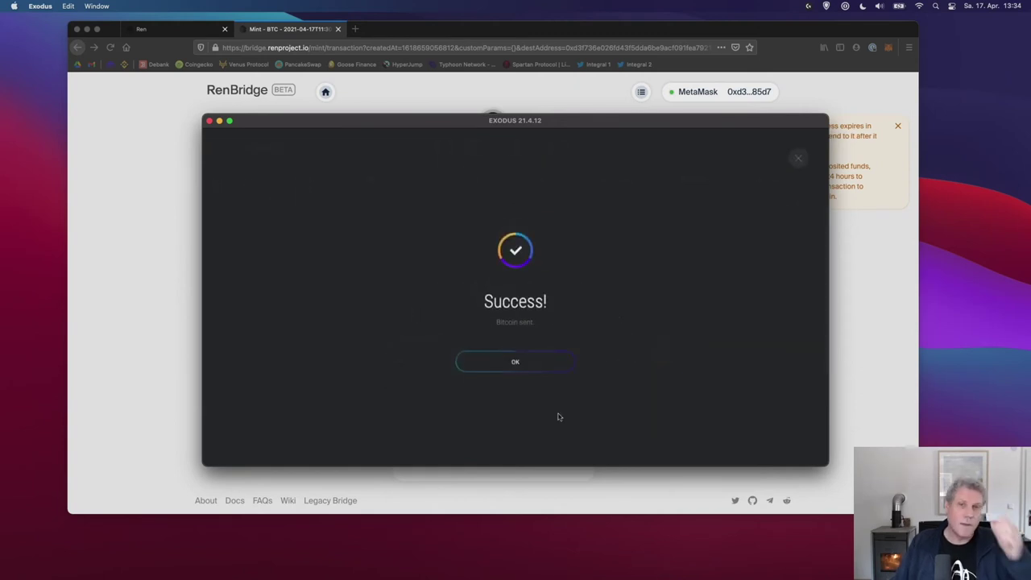
click(540, 366)
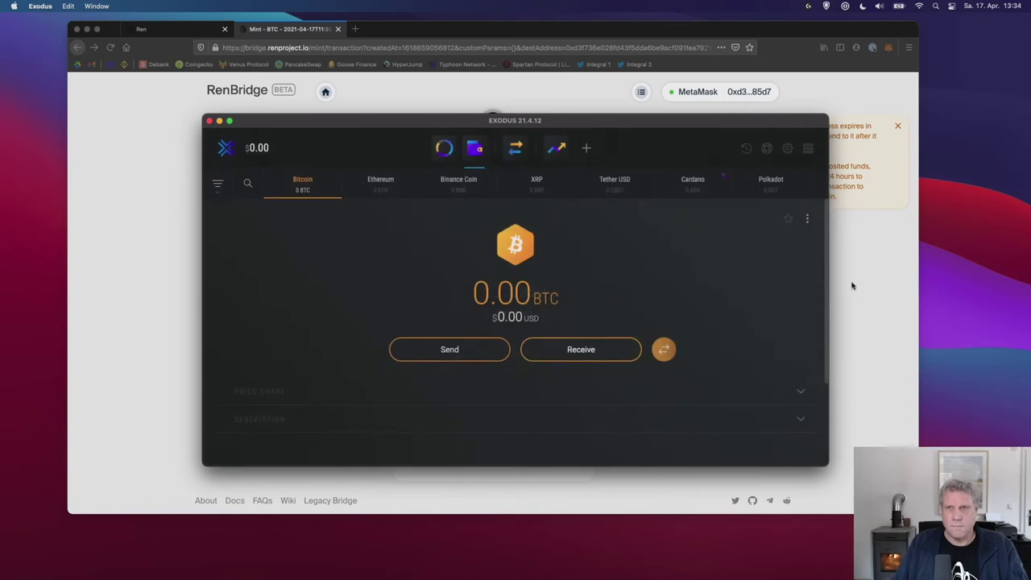
click(852, 285)
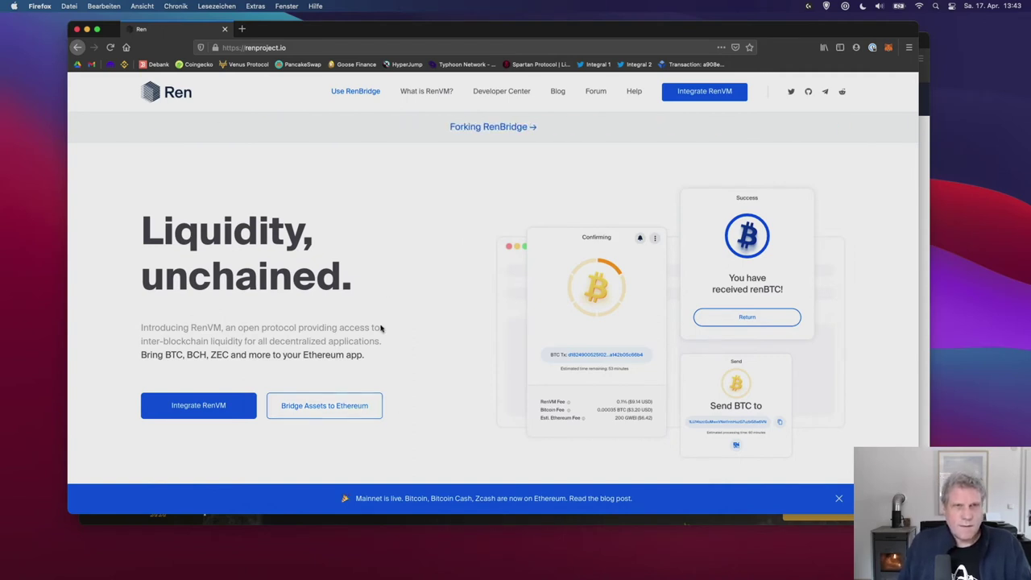
Step: Open RenBridge from the Ren website and continue to RenBridge 2.1
click(349, 402)
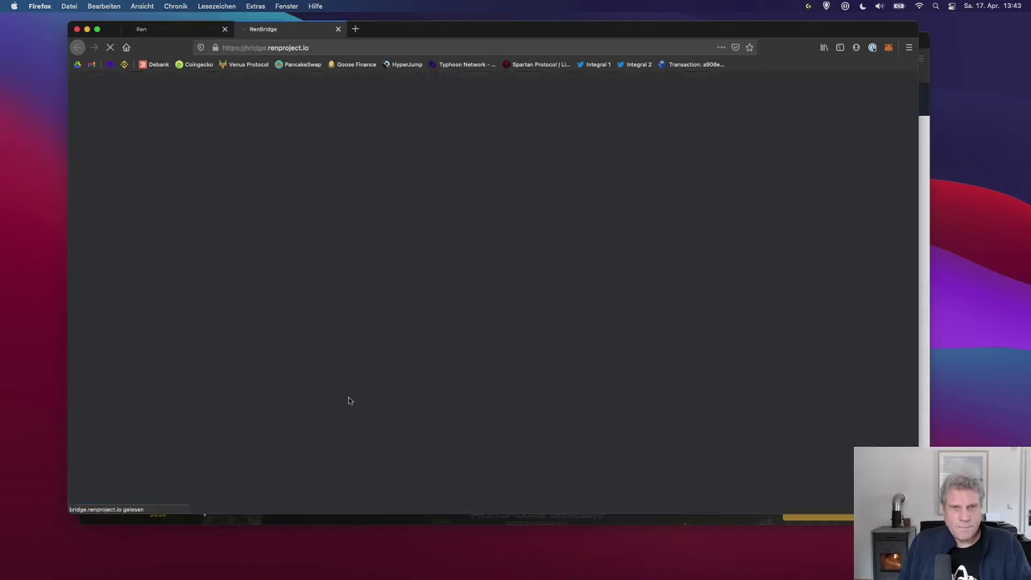
click(487, 367)
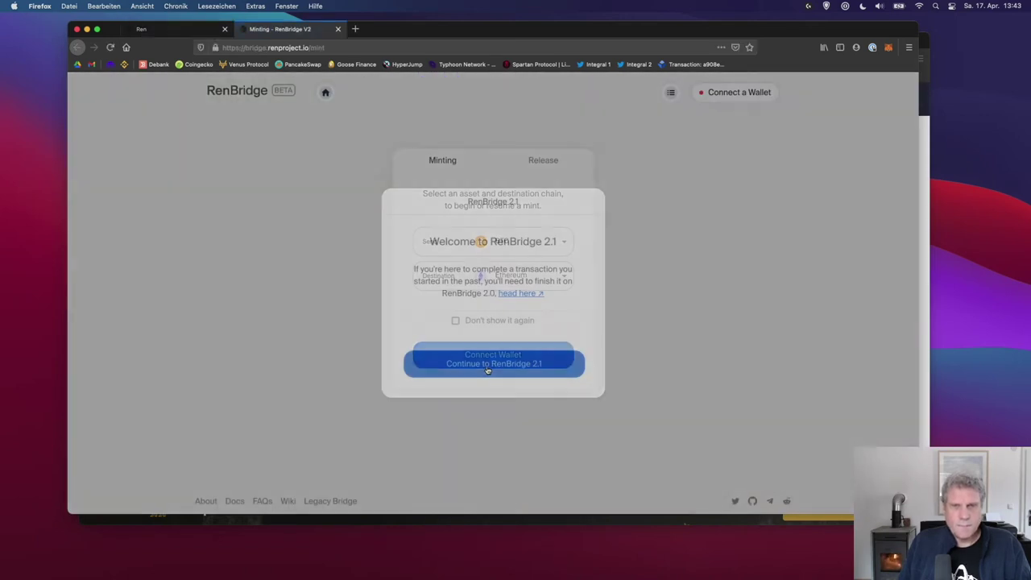
click(724, 92)
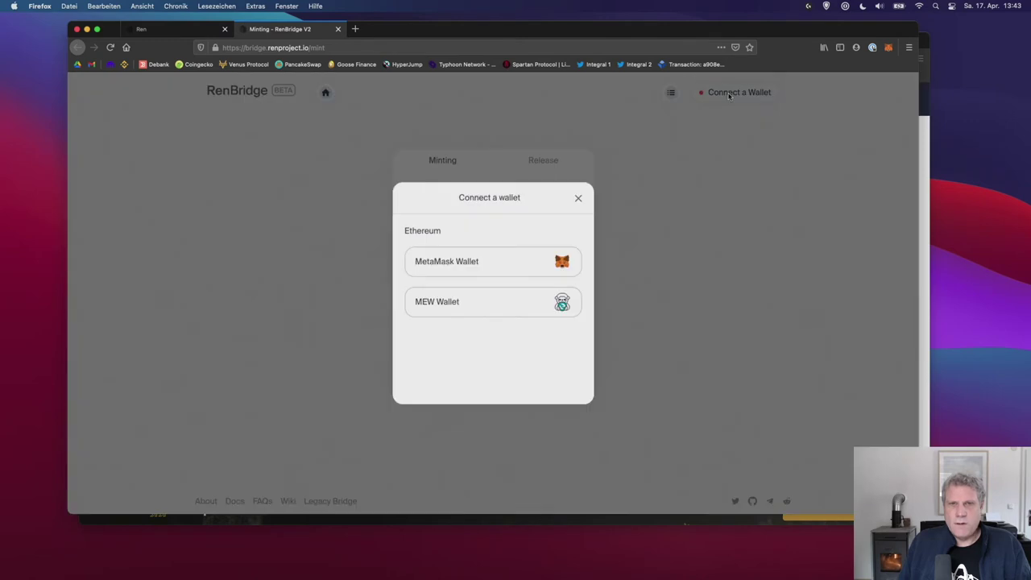
click(562, 263)
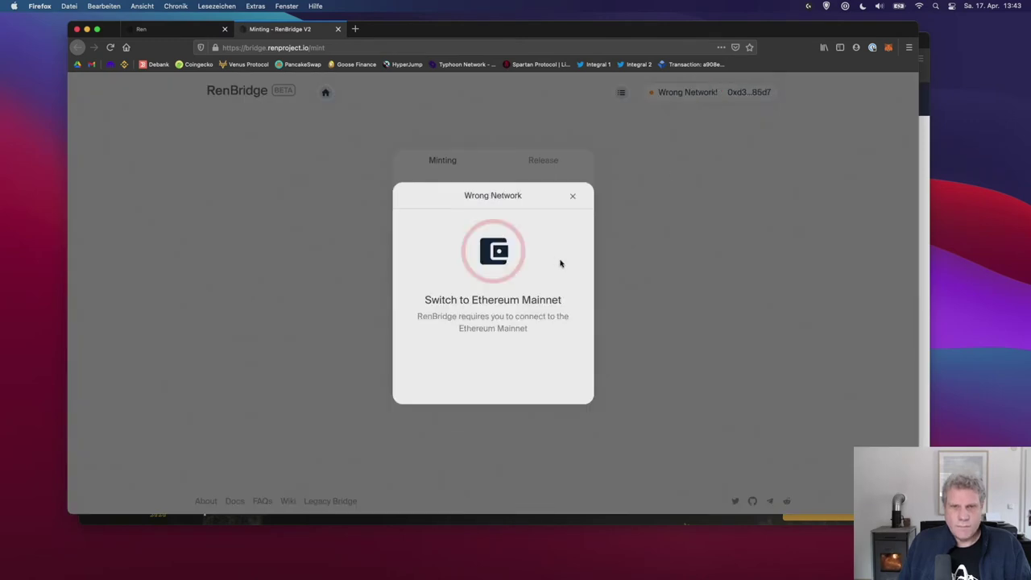
click(572, 196)
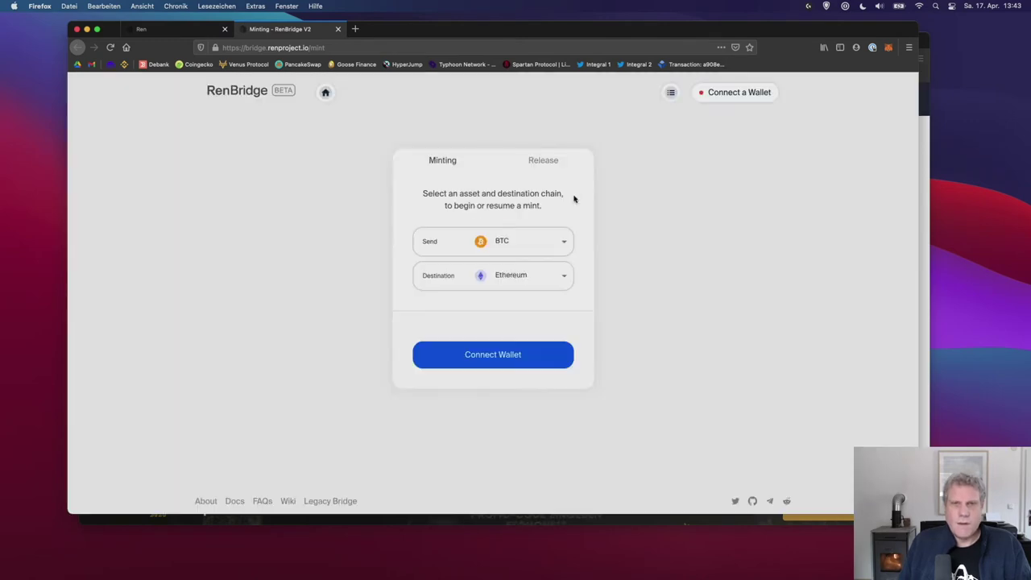
Step: Set the mint destination to Binance Smart Chain, connect the MetaMask wallet, and check that its network matches
click(544, 281)
click(495, 321)
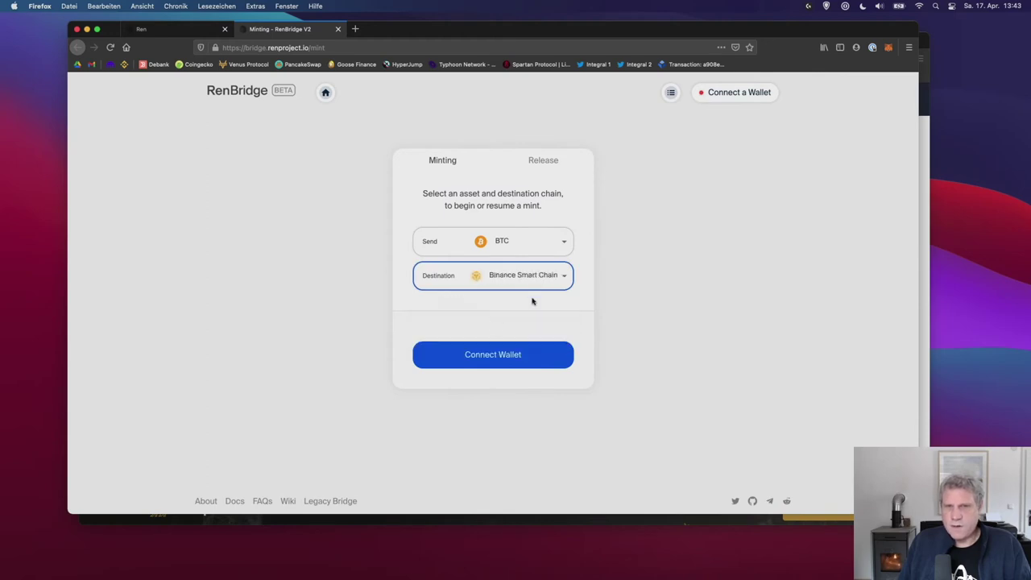
click(755, 93)
click(528, 297)
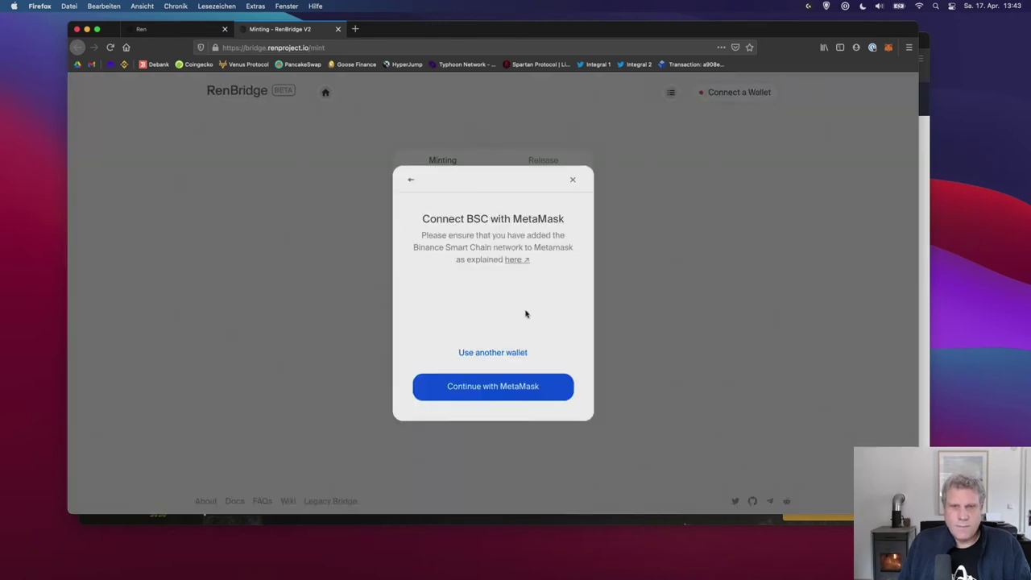
click(517, 385)
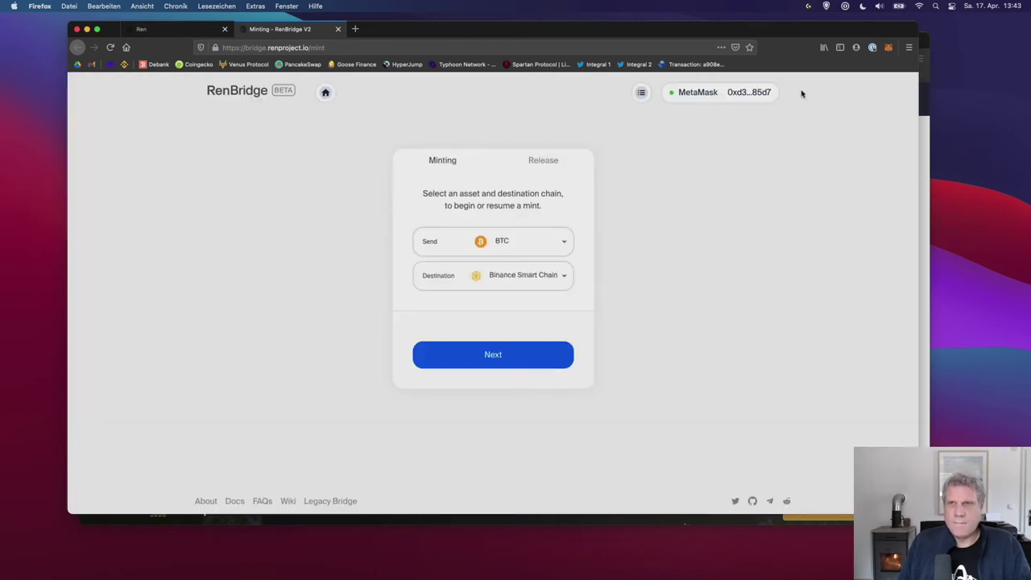
click(889, 47)
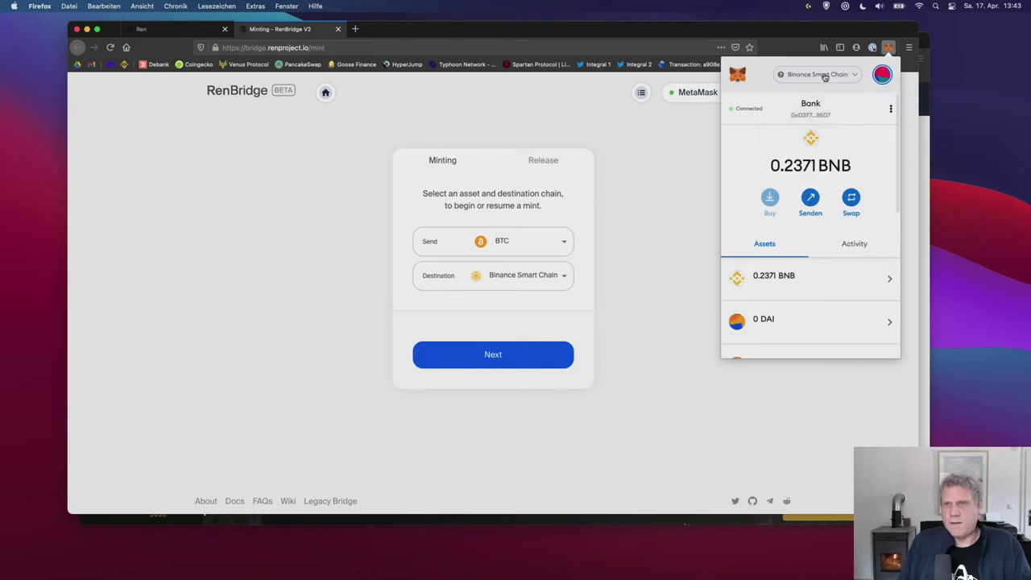
click(684, 171)
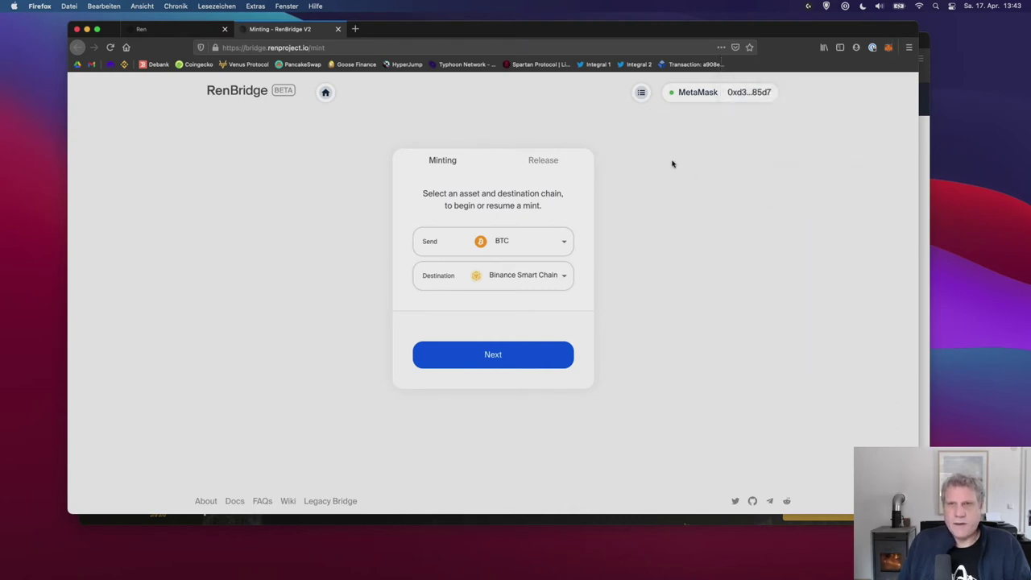
Step: Open the unexpired BTC to Binance Smart Chain mint from the transaction history and check its confirmation progress
click(641, 93)
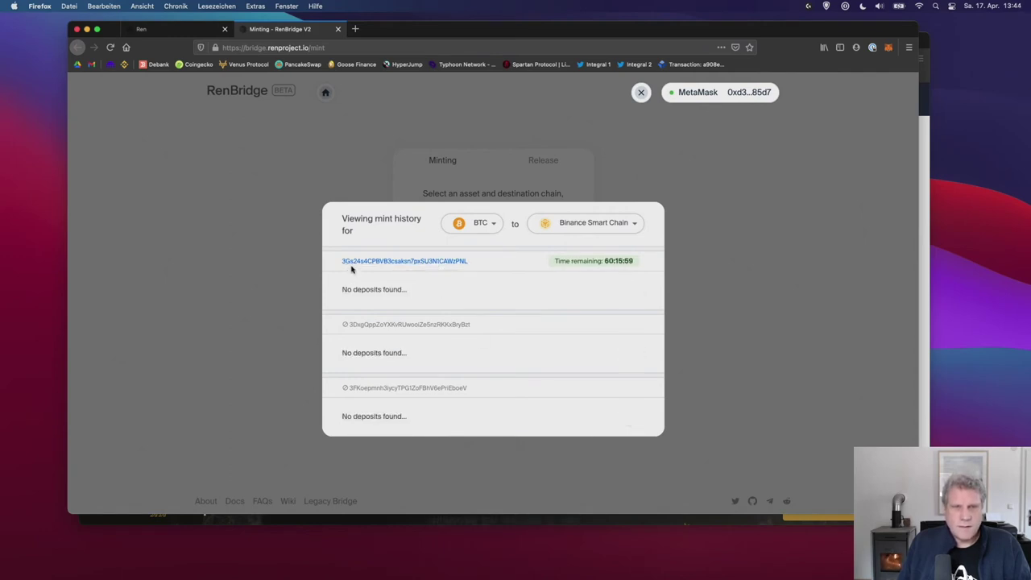
click(456, 262)
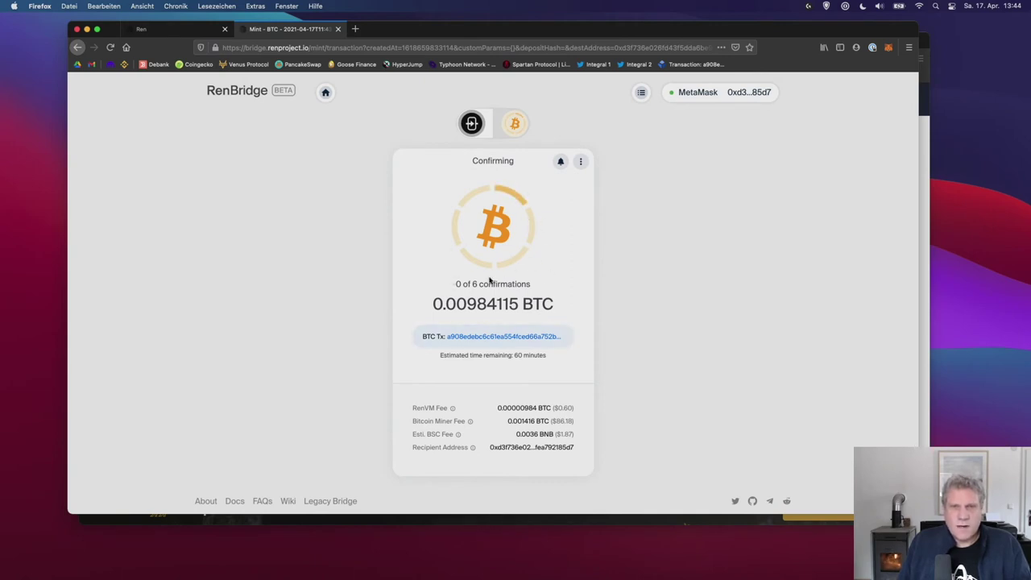
triple_click(485, 287)
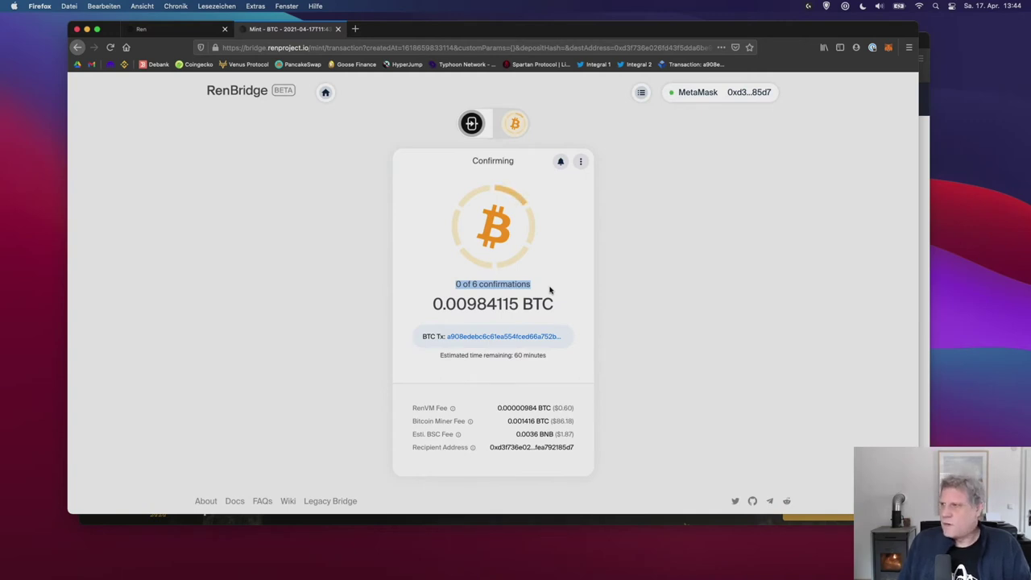
click(475, 285)
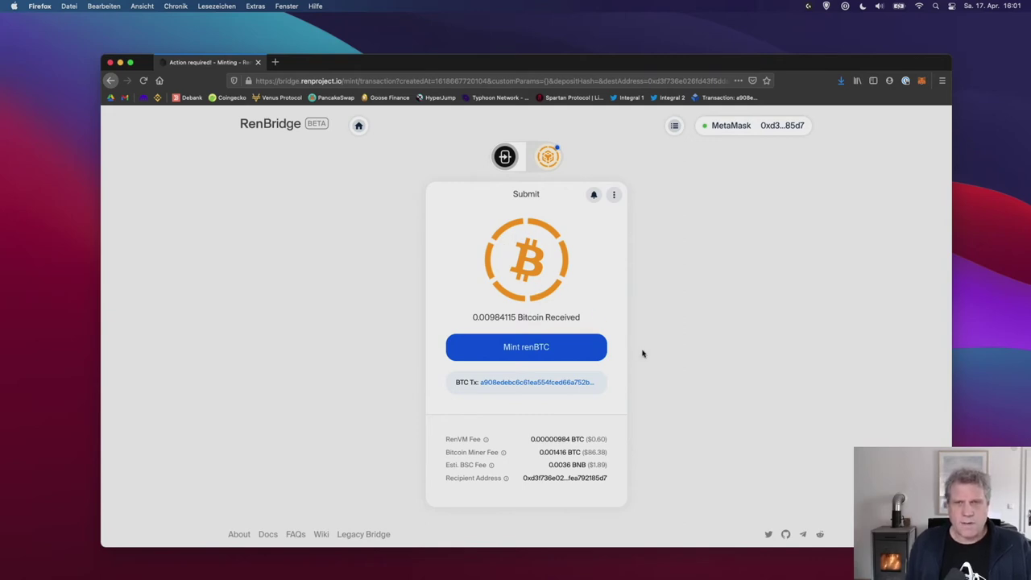
Step: Mint renBTC from the received 0.00984115 Bitcoin, confirm the contract interaction in MetaMask, and check the wallet's asset list
click(524, 347)
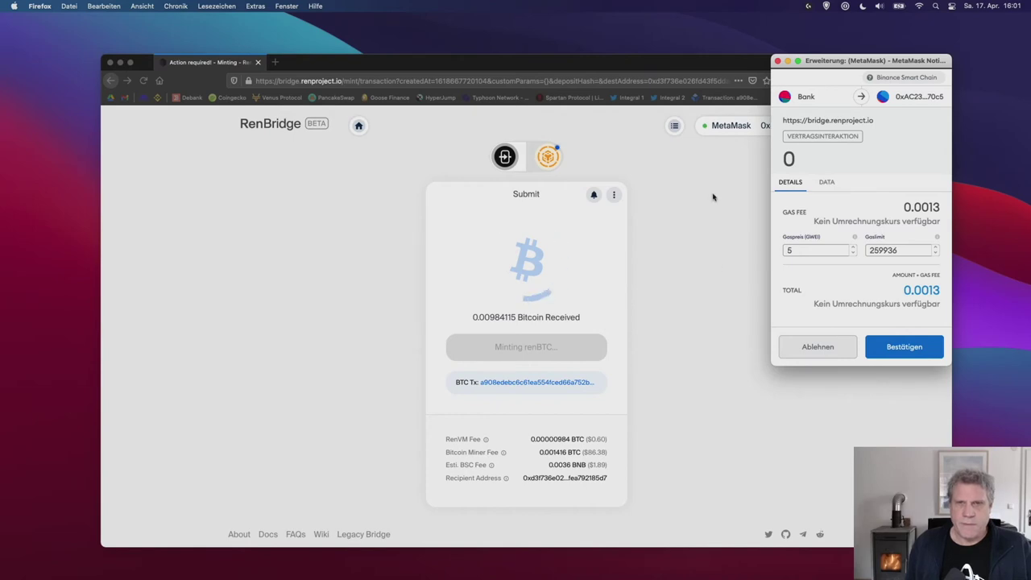
click(923, 350)
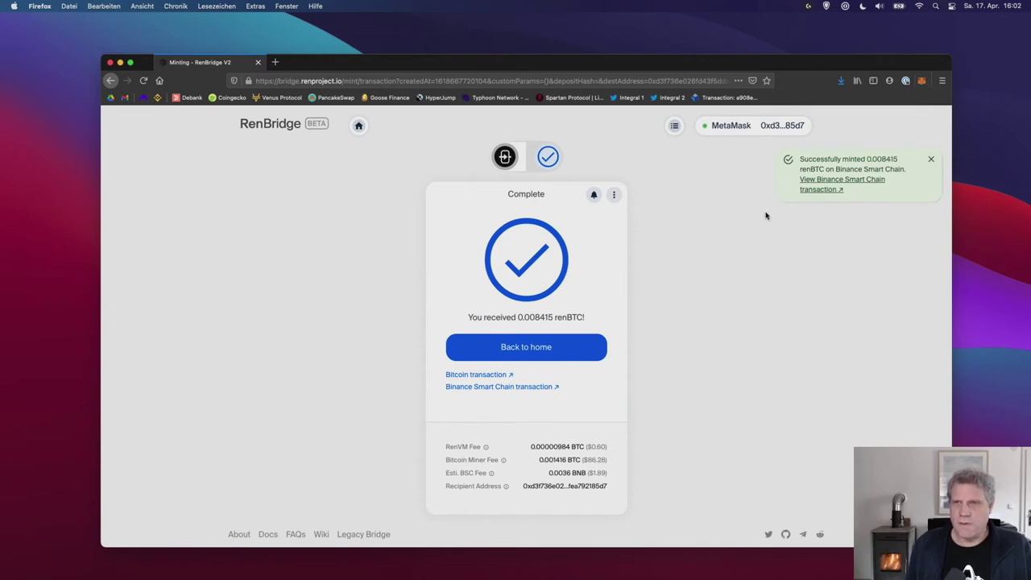
click(923, 81)
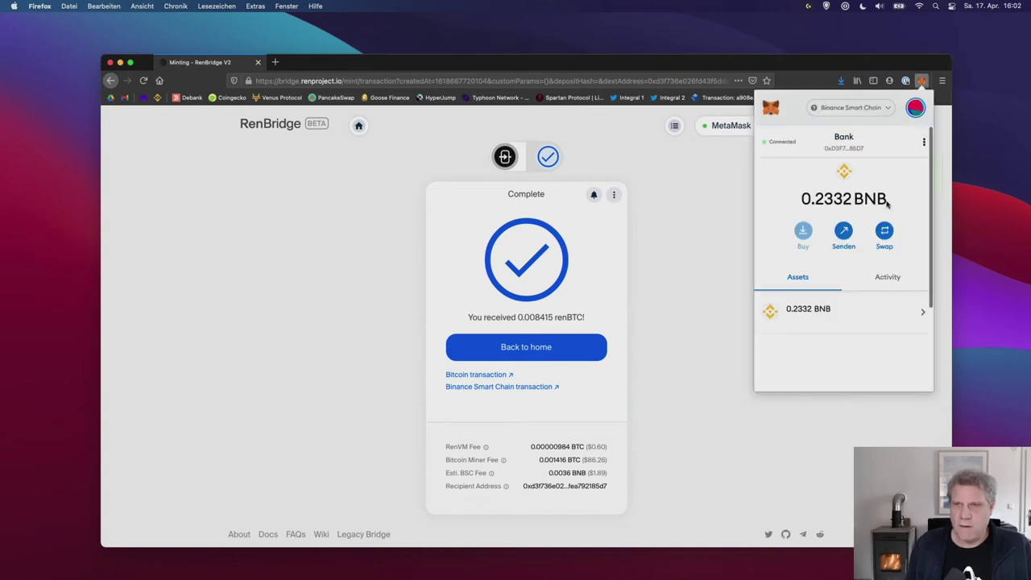
scroll(867, 282, down, 2)
scroll(867, 284, down, 5)
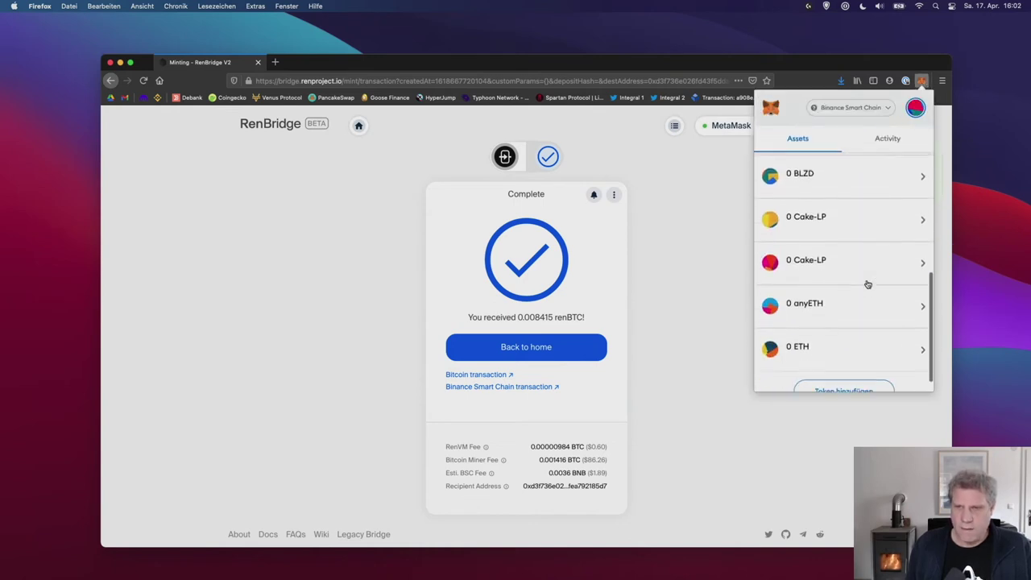
scroll(868, 284, up, 7)
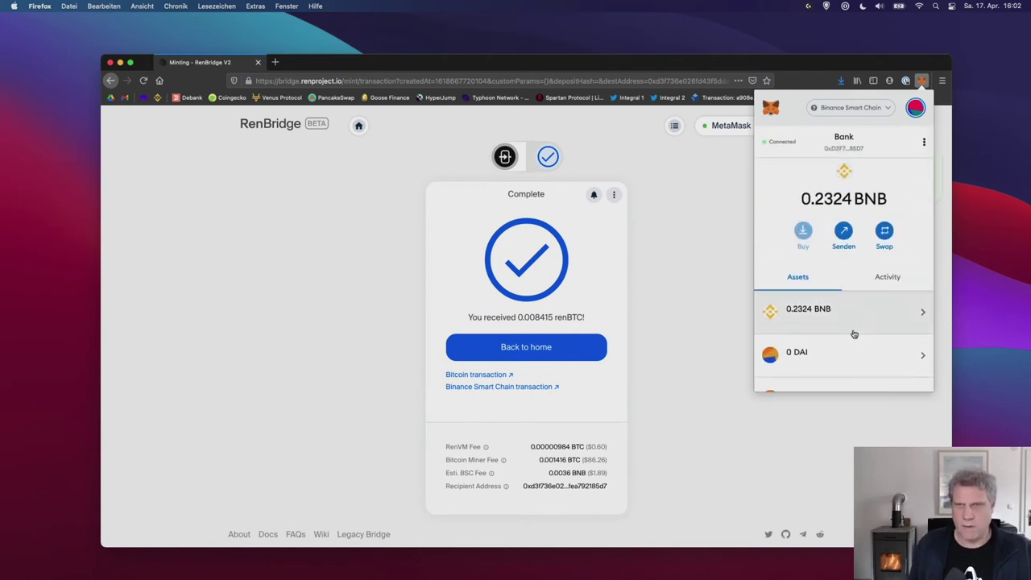
click(679, 273)
Step: Find the official renBTC token linked to renproject.io on bscscan.com and copy its contract address
click(568, 80)
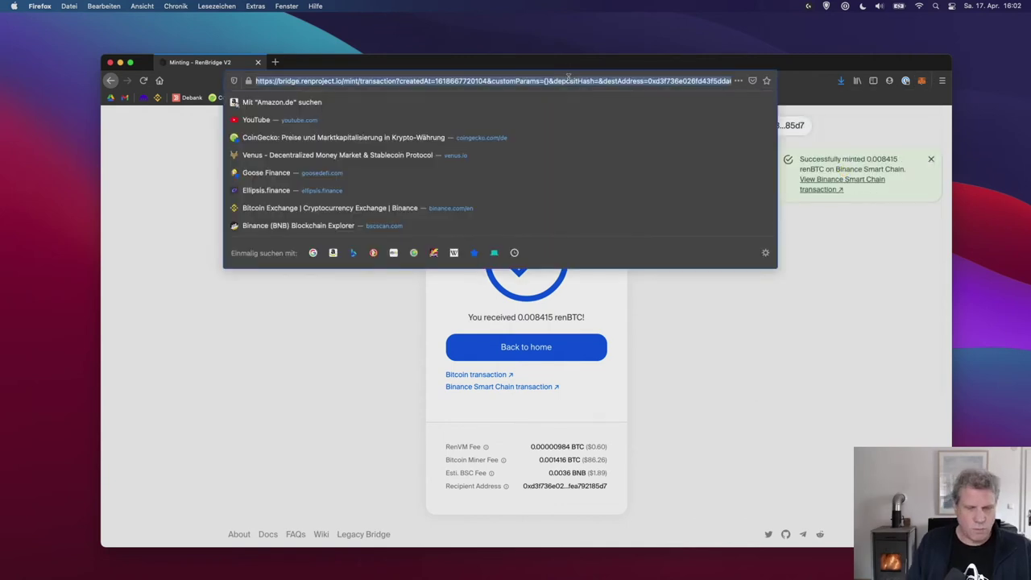
text(bscscan.com/)
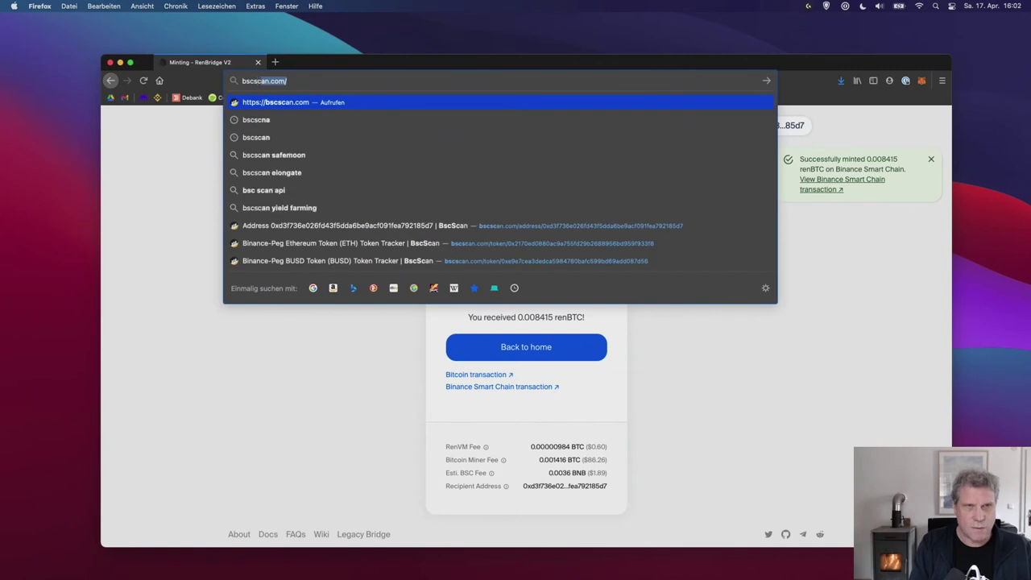
key(Return)
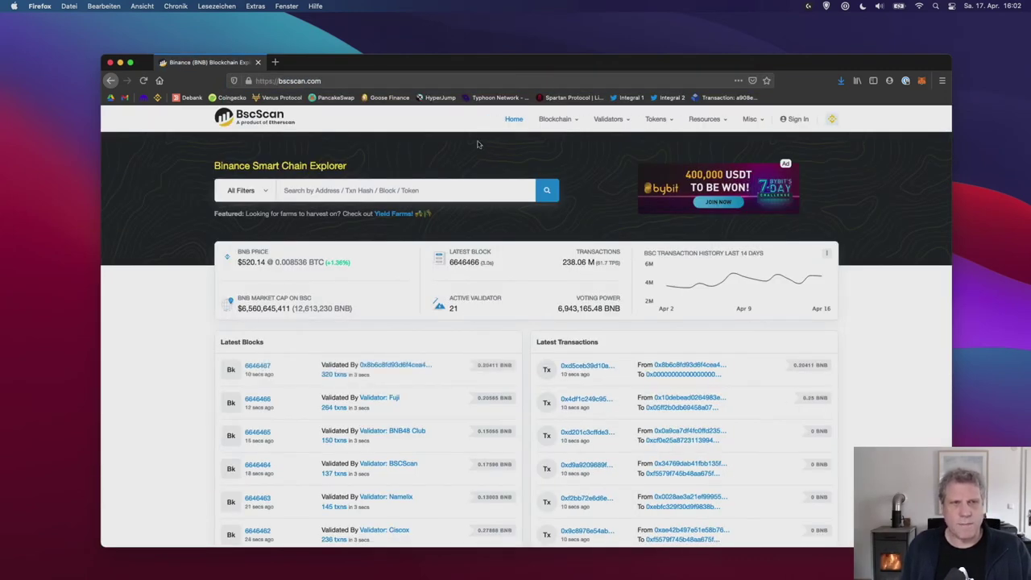
click(406, 190)
text(renbtc)
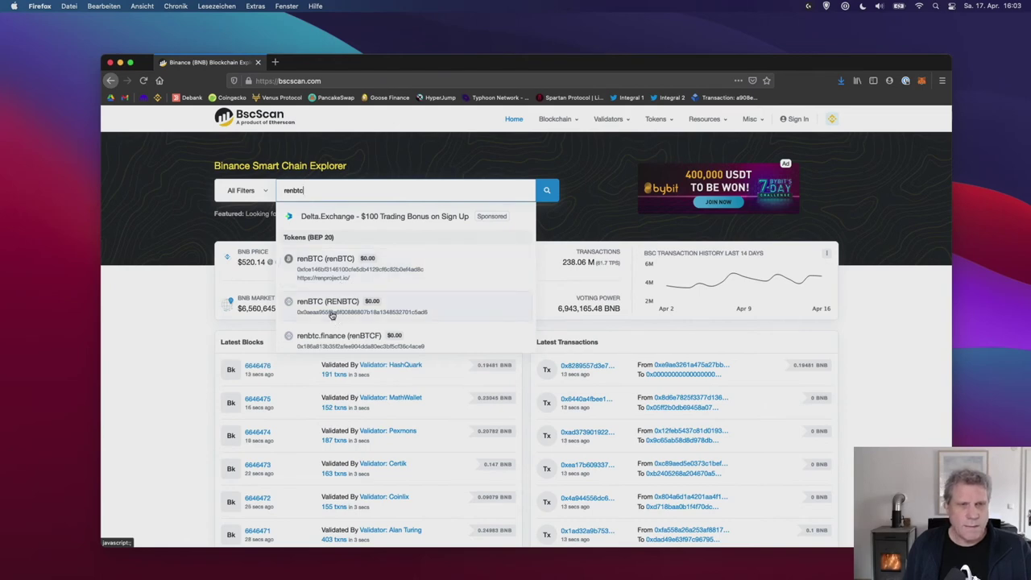
click(345, 275)
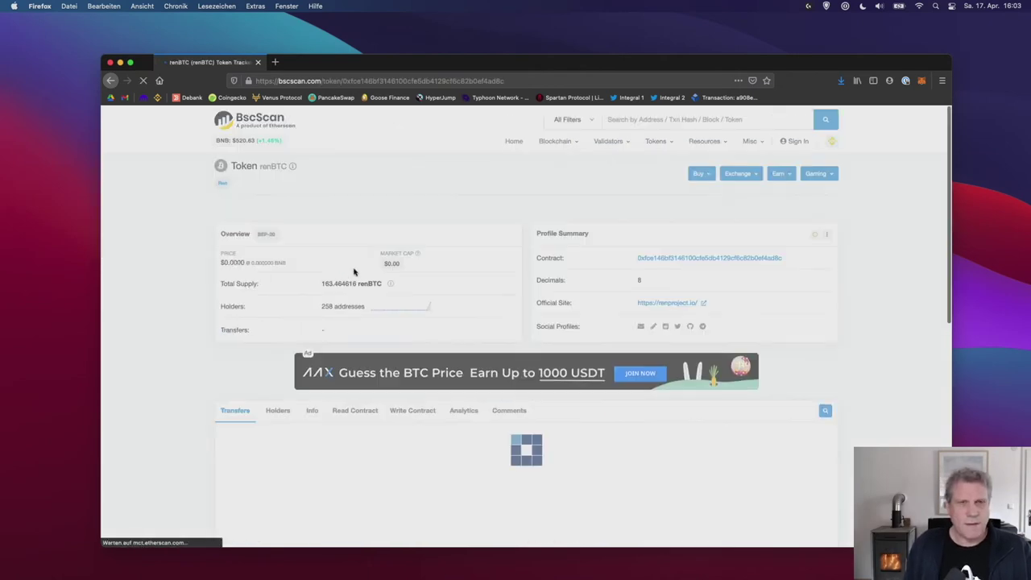
click(789, 258)
Step: Add renBTC to MetaMask as a custom token using the copied contract address, and return to the account's asset list
click(922, 81)
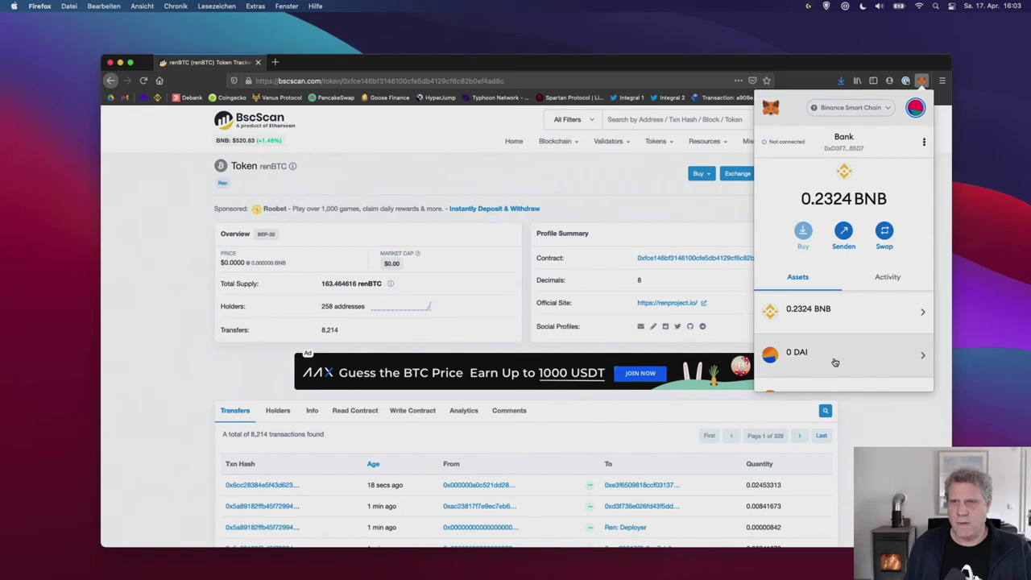
scroll(838, 363, down, 10)
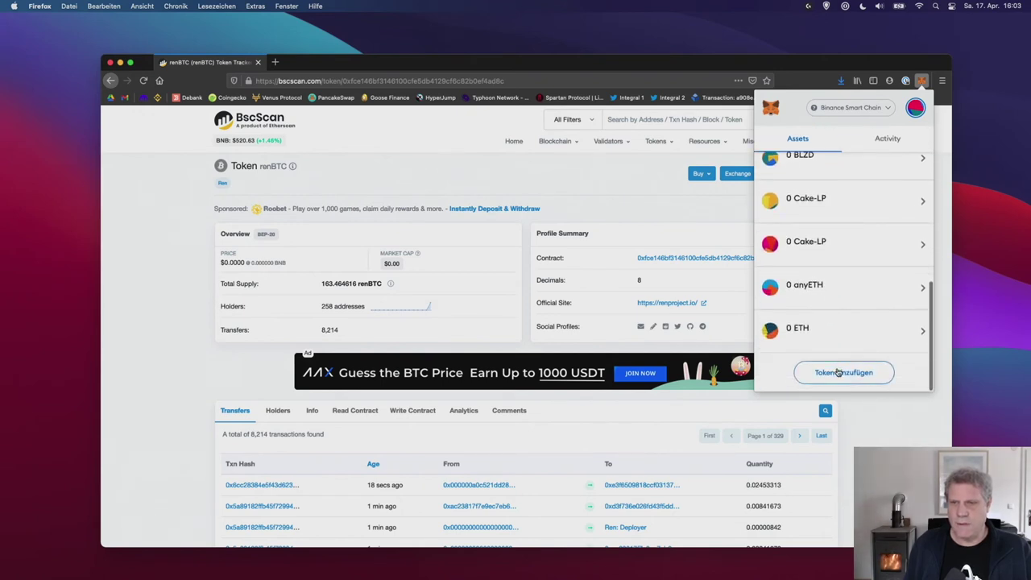
click(838, 373)
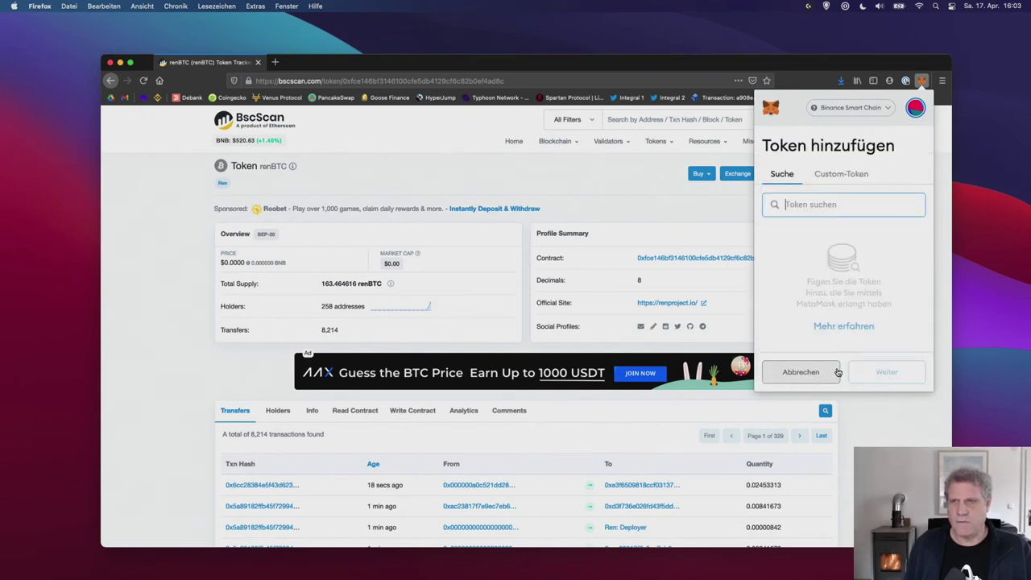
click(848, 177)
key(super+v)
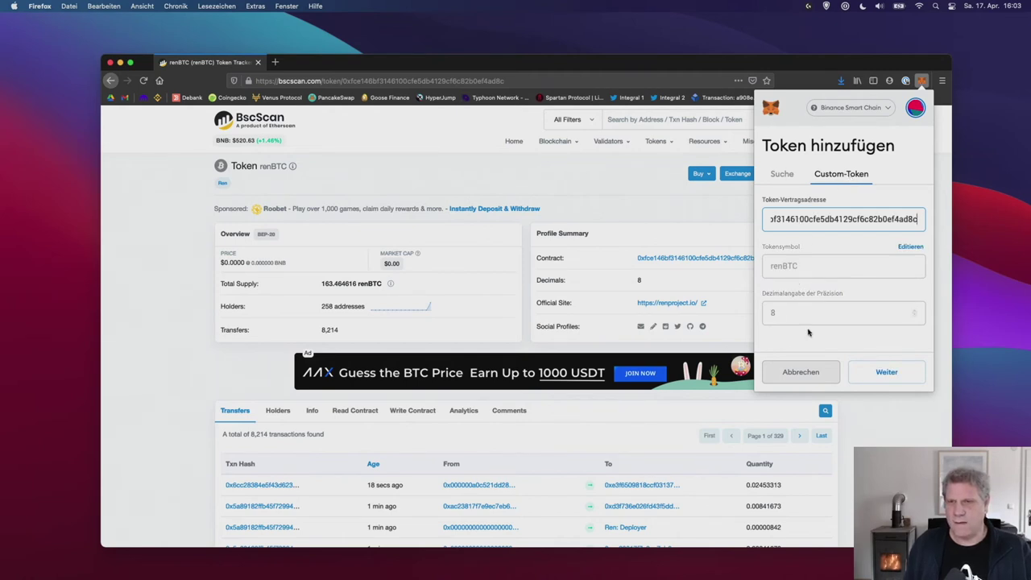
click(889, 379)
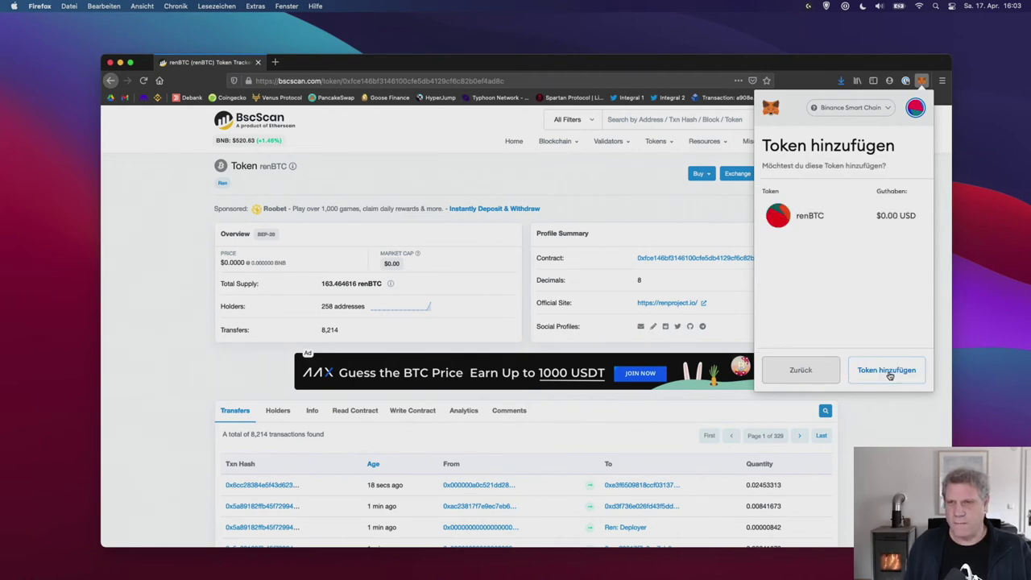
click(887, 372)
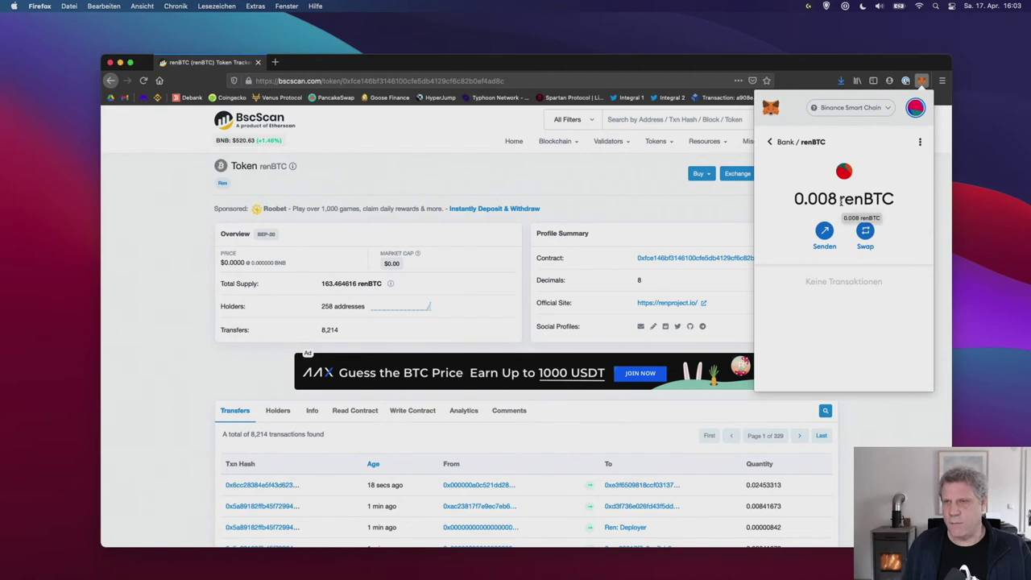
click(785, 145)
scroll(822, 288, down, 5)
scroll(822, 288, down, 1)
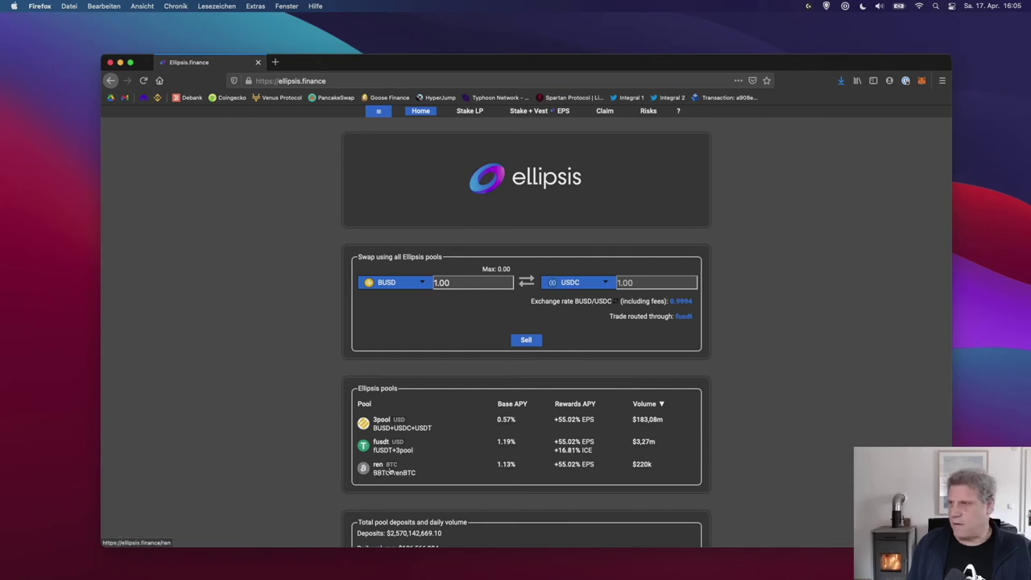
Step: Request a deposit of 0.00841673 renBTC into the Ellipsis ren pool using the maximum available coins, and approve spending them
click(378, 113)
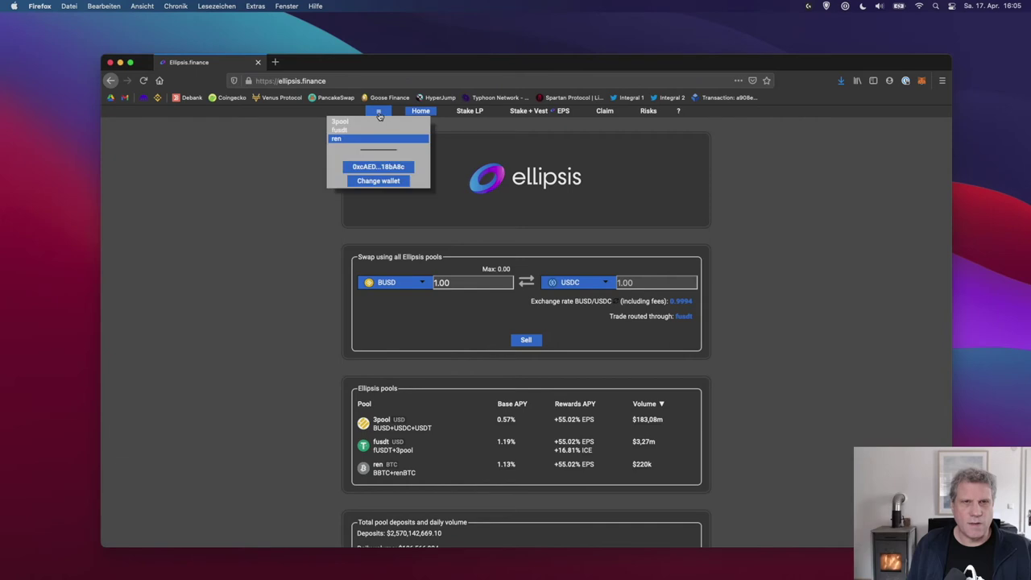
click(346, 142)
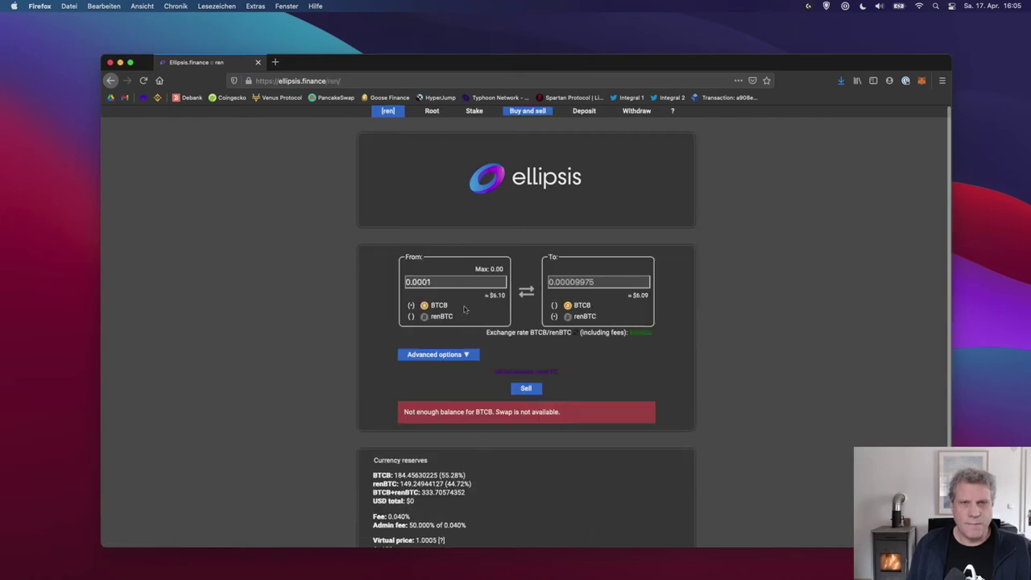
click(586, 113)
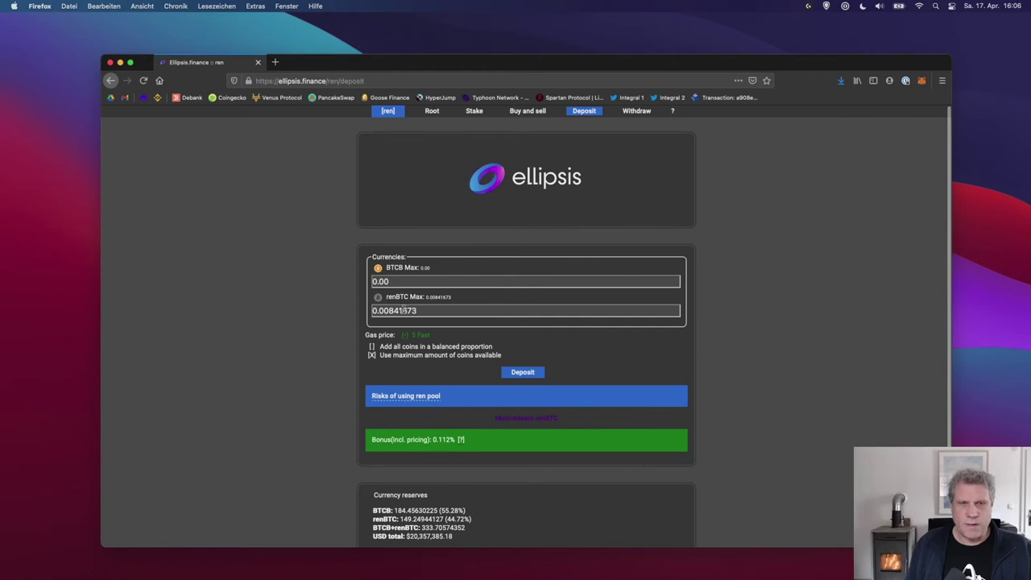
drag(441, 310, 364, 310)
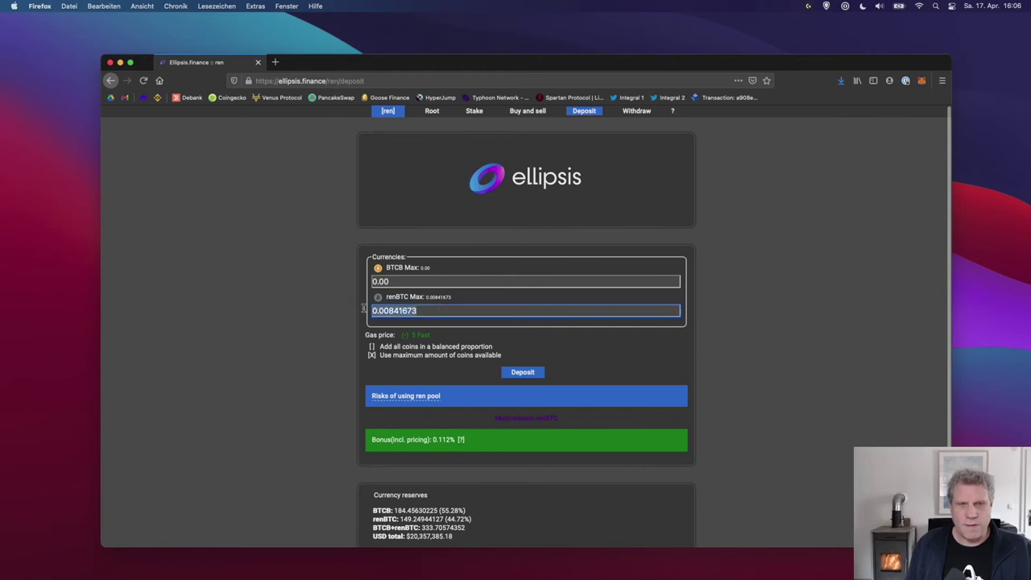
click(514, 373)
click(893, 361)
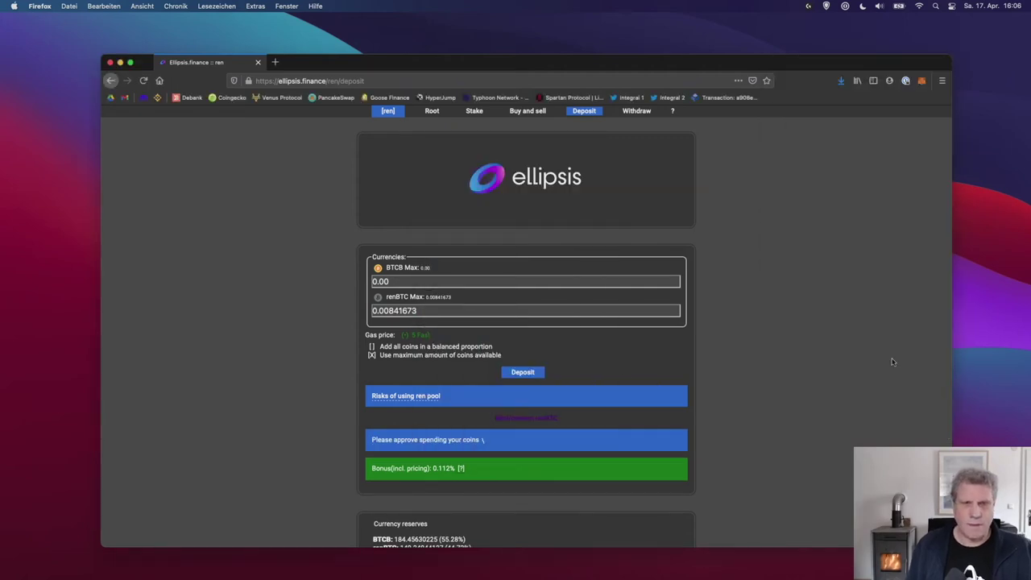
Step: Check the wallet's recent activity, resubmit the renBTC deposit, and confirm the pending add-liquidity requests in MetaMask
click(921, 80)
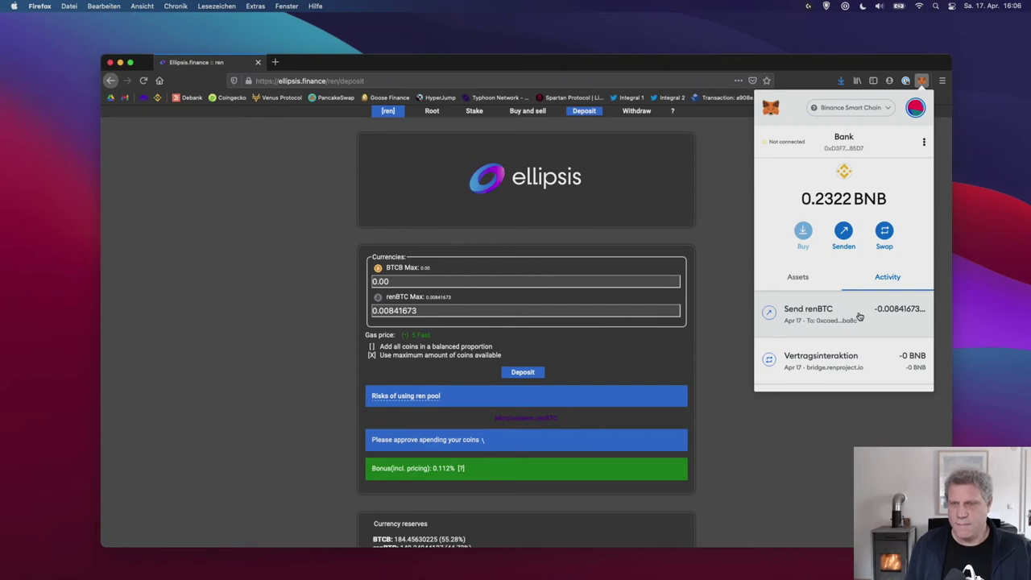
click(734, 339)
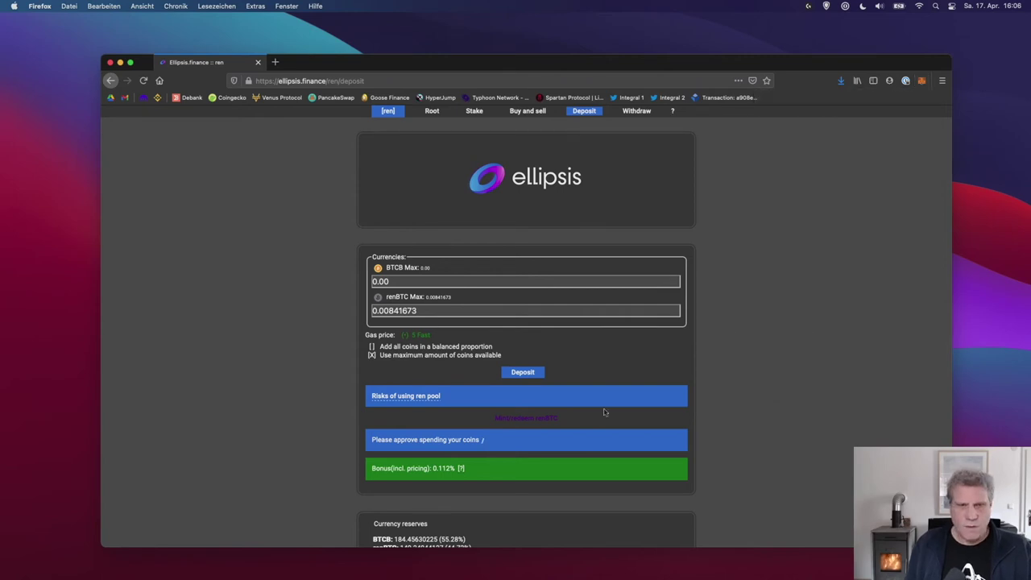
click(535, 374)
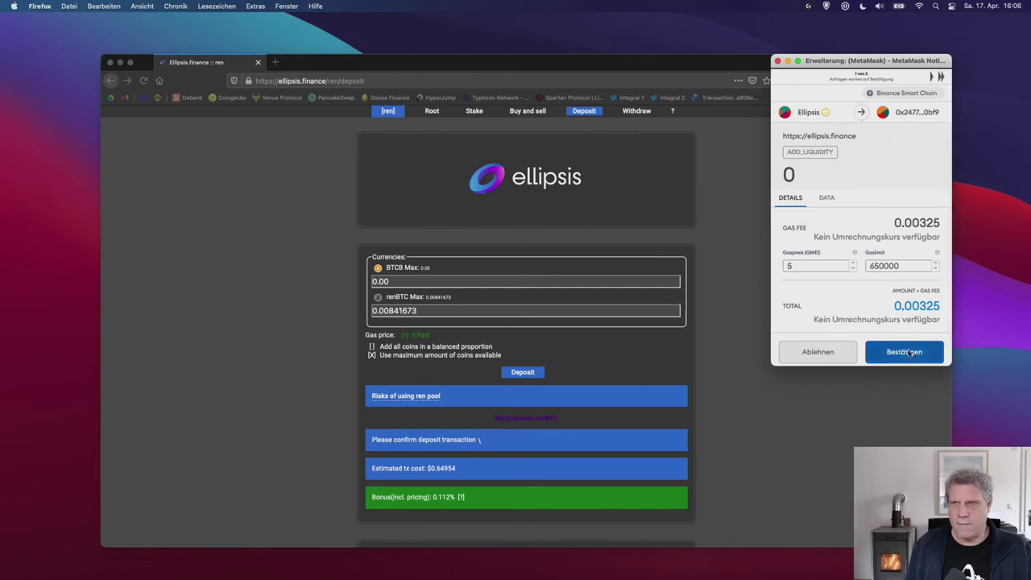
click(909, 353)
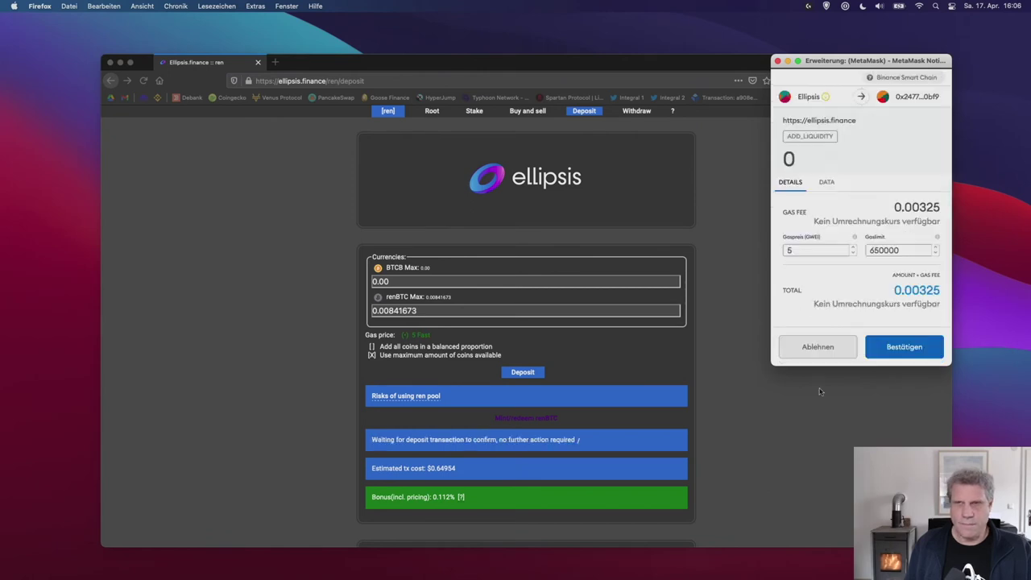
click(883, 353)
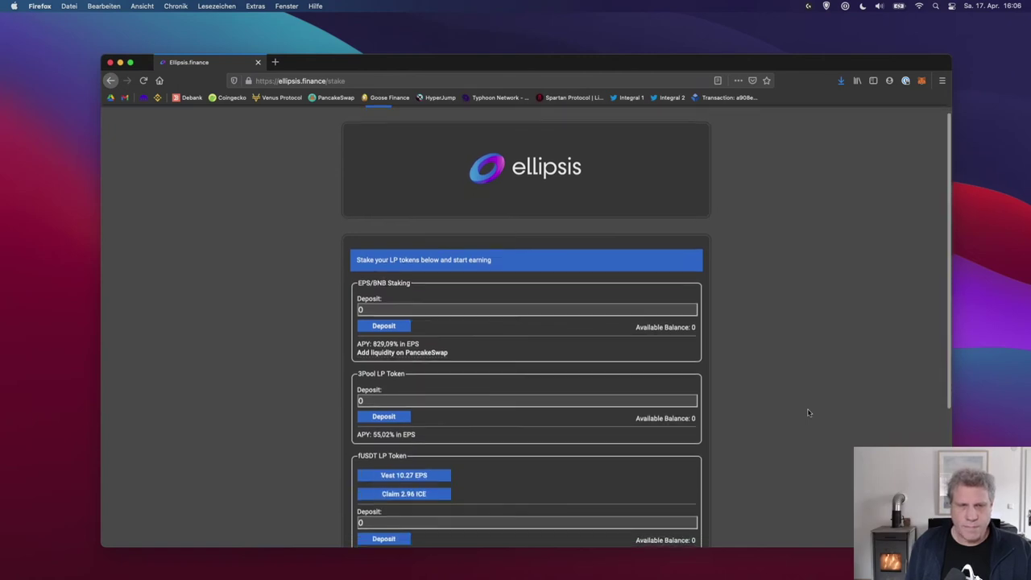
Step: Stake 0.008420323818186535 REN LP tokens on Ellipsis, confirming both the spending approval and the deposit in MetaMask
scroll(809, 413, down, 3)
scroll(809, 412, down, 3)
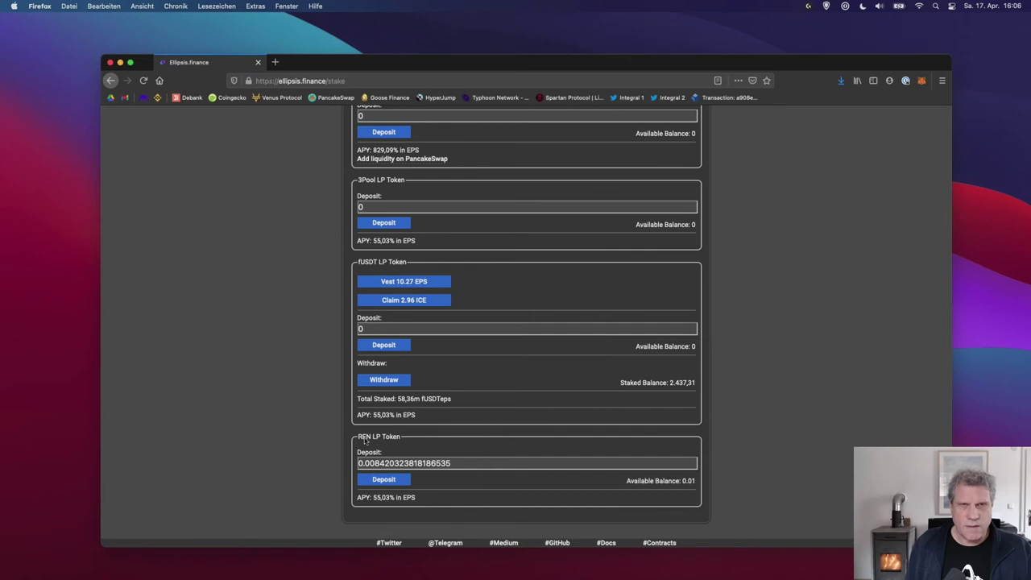
scroll(463, 407, up, 1)
scroll(462, 407, up, 3)
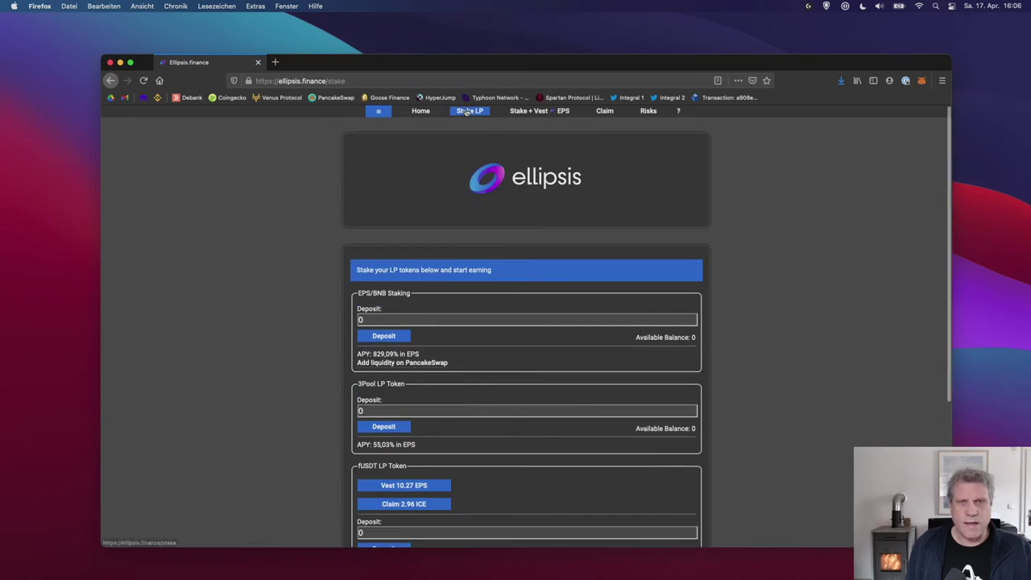
scroll(476, 195, down, 5)
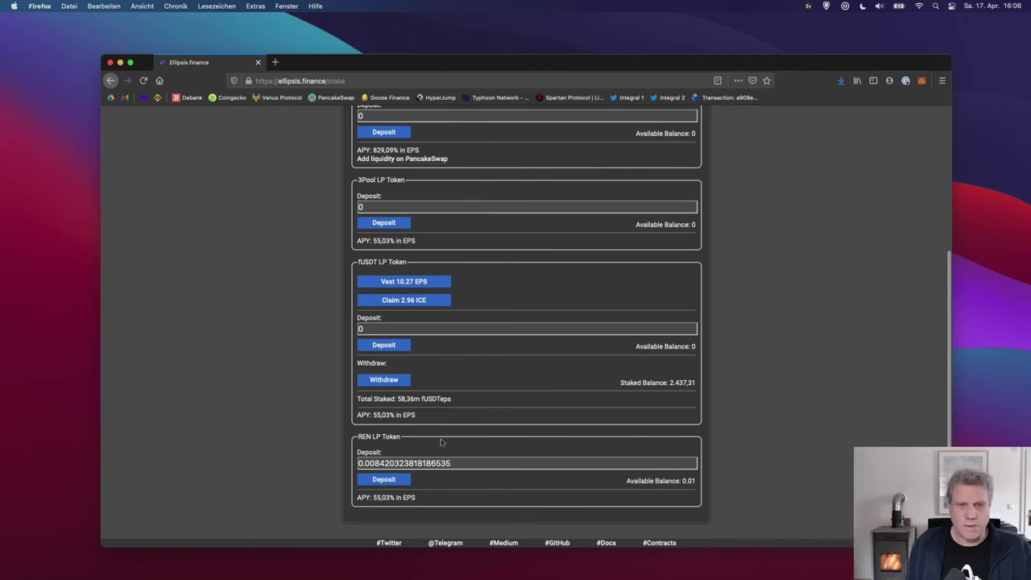
click(384, 480)
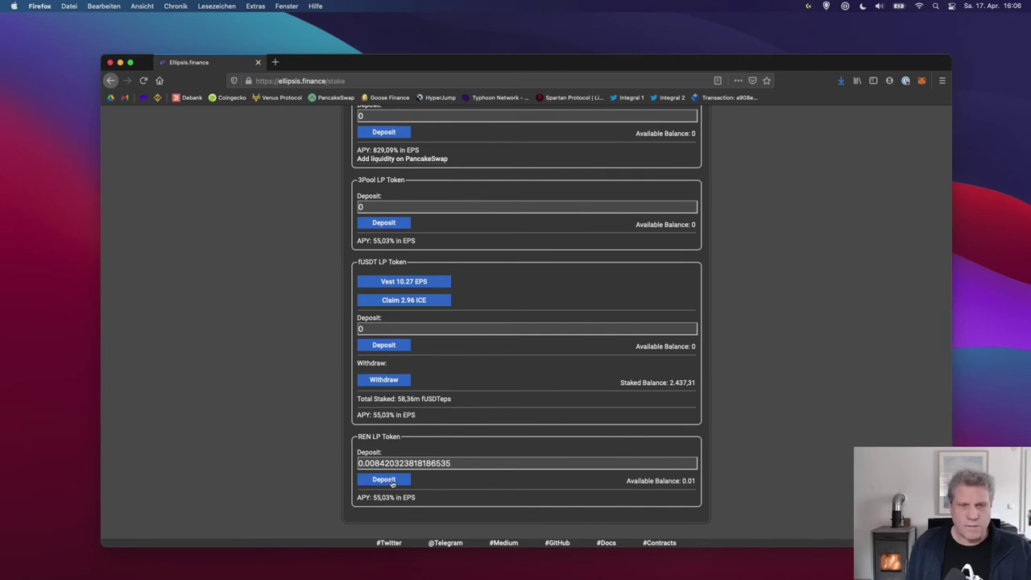
click(914, 359)
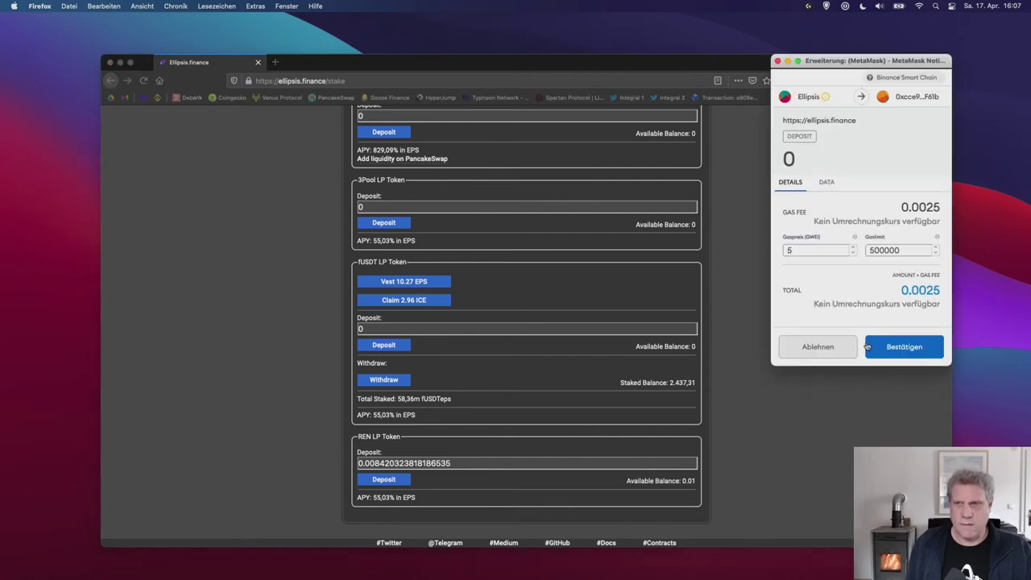
click(879, 345)
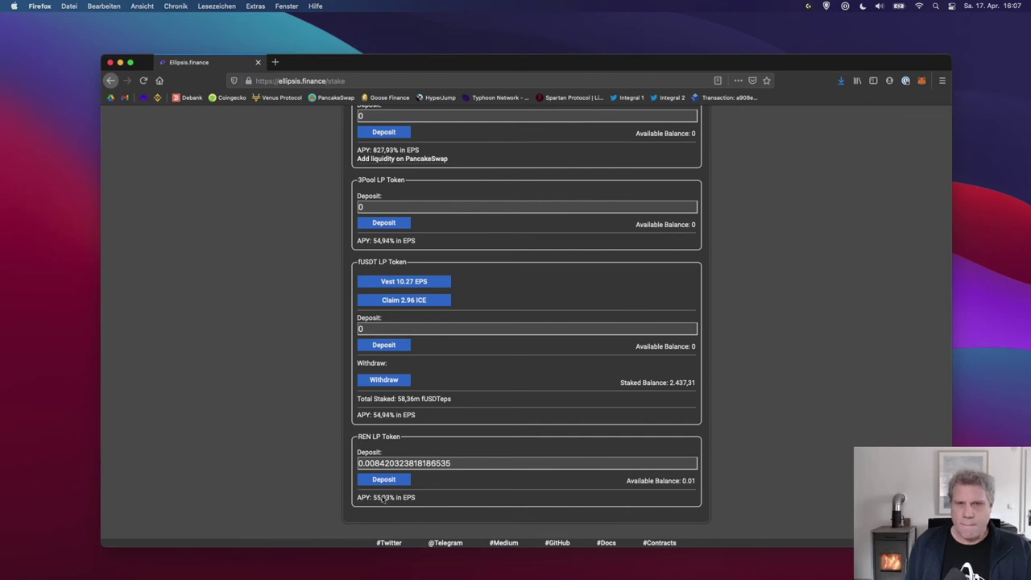
Step: Request a withdrawal of the staked REN LP tokens on Ellipsis and reject the transaction in MetaMask
scroll(500, 488, down, 2)
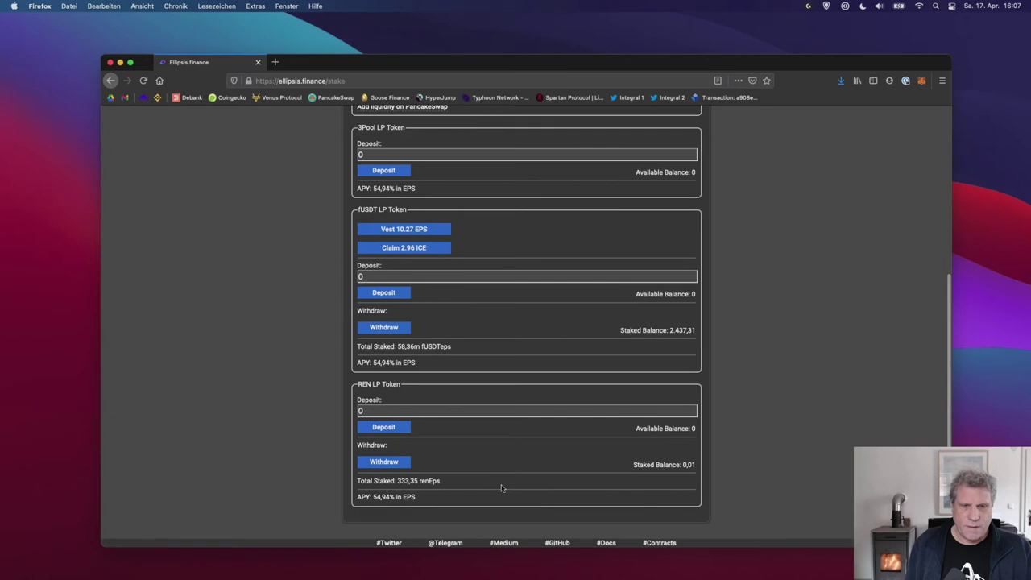
click(384, 462)
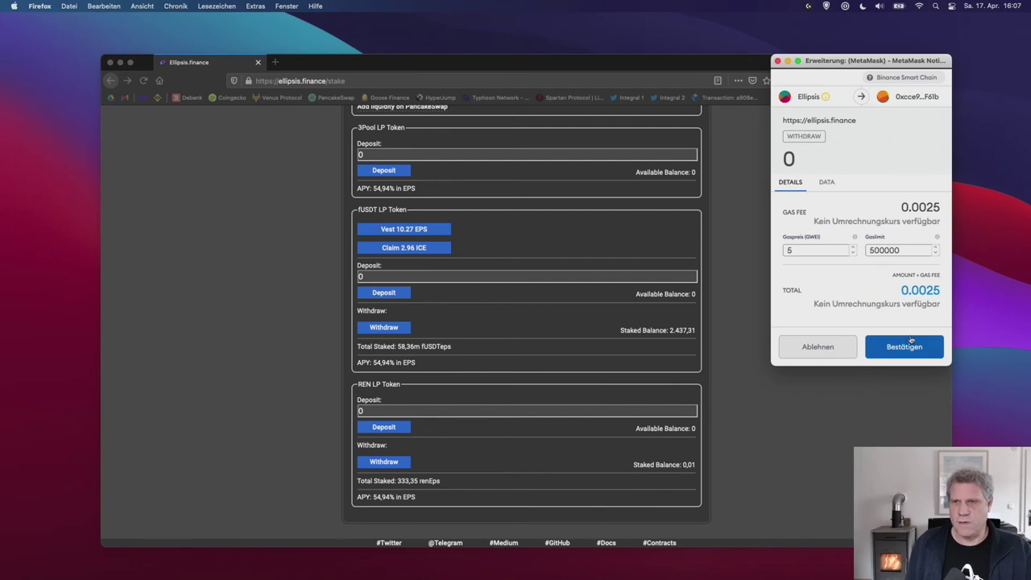
click(816, 346)
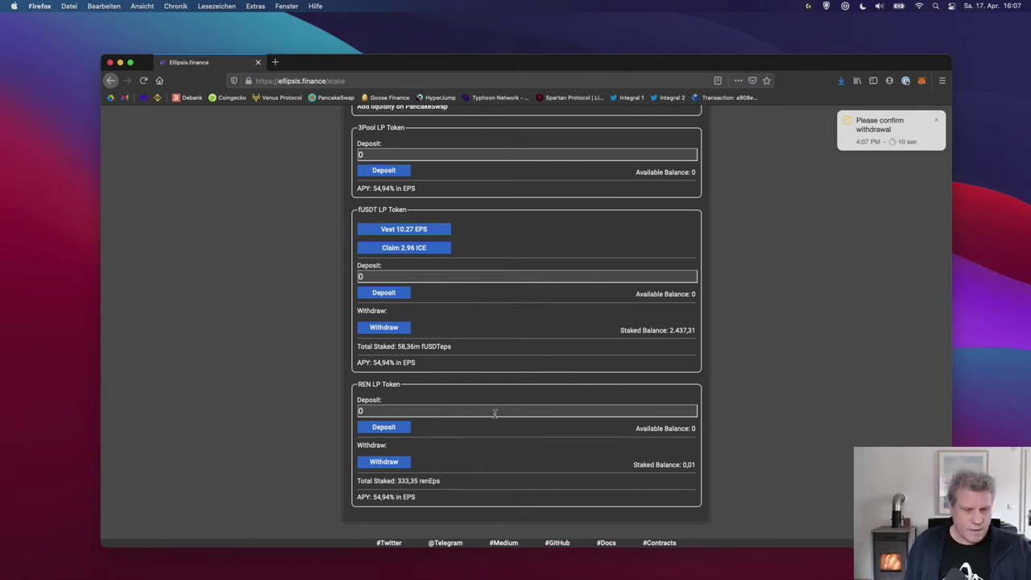
Step: Reload the staking page, vest the 10.28 EPS rewards of the fUSDT LP token, and confirm in MetaMask
key(super+r)
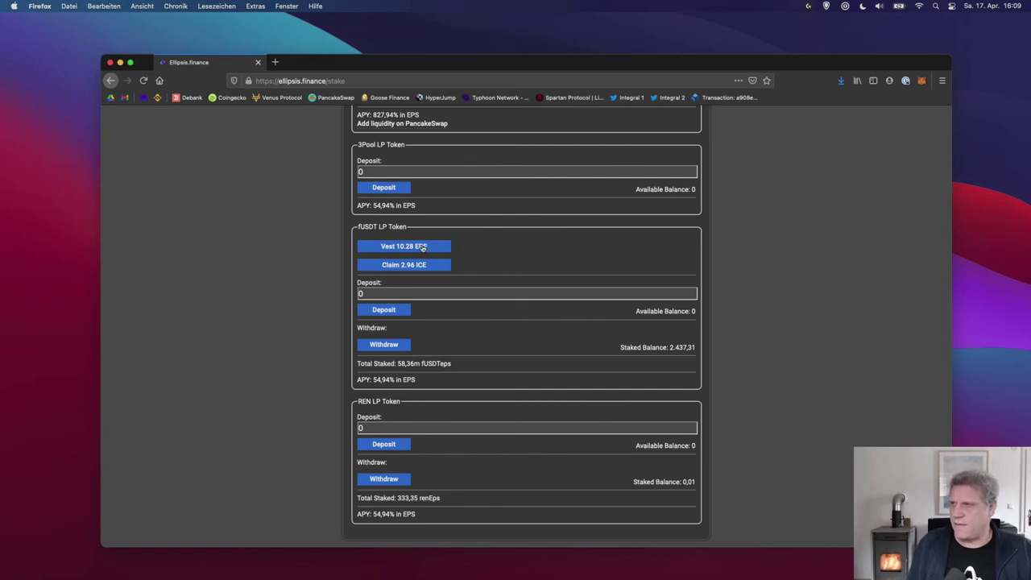
click(422, 248)
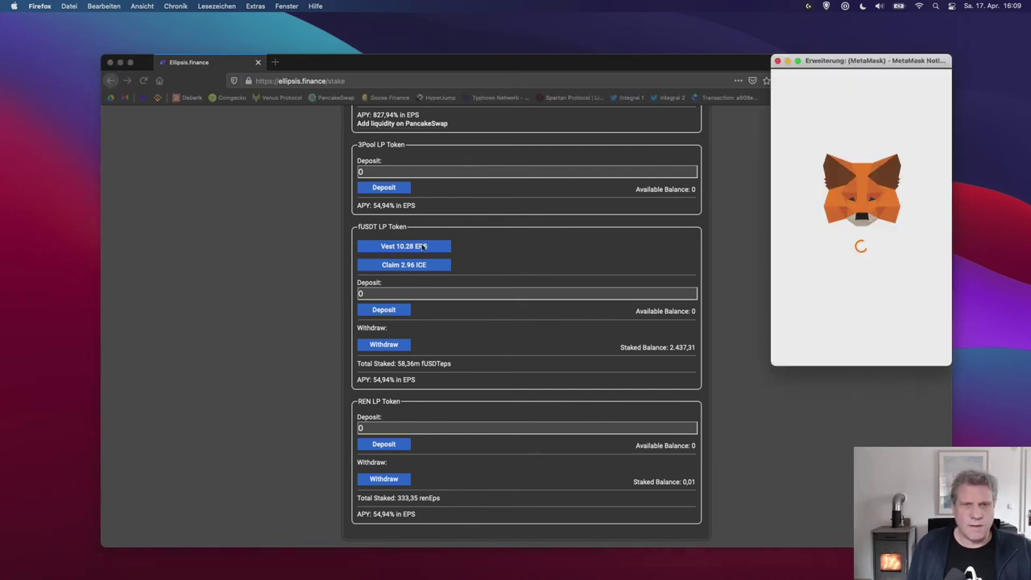
click(904, 347)
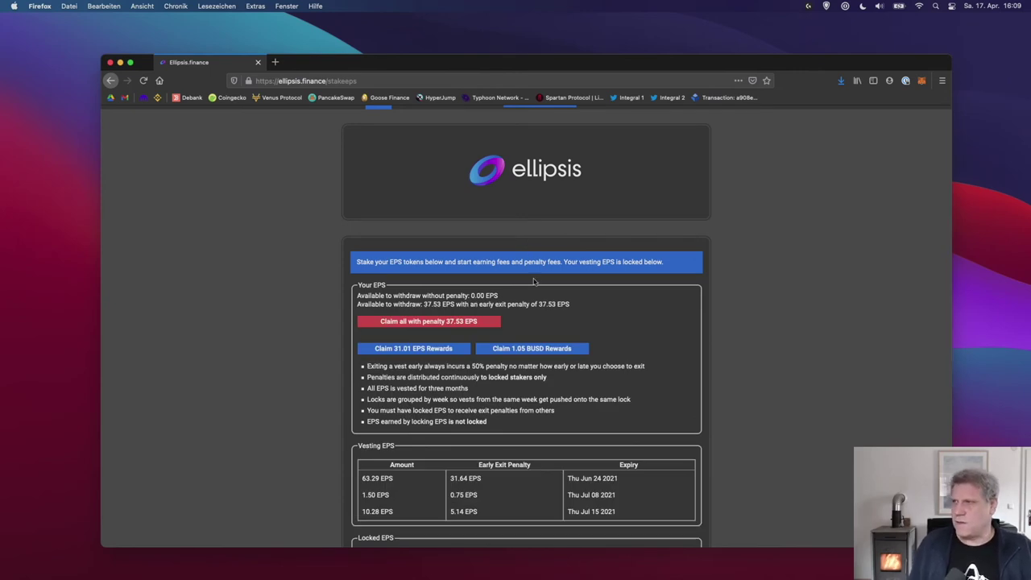
Step: Examine the EPS vesting amounts, exit penalties and lock options, and check the REN LP token entry under Stake LP
scroll(534, 281, down, 1)
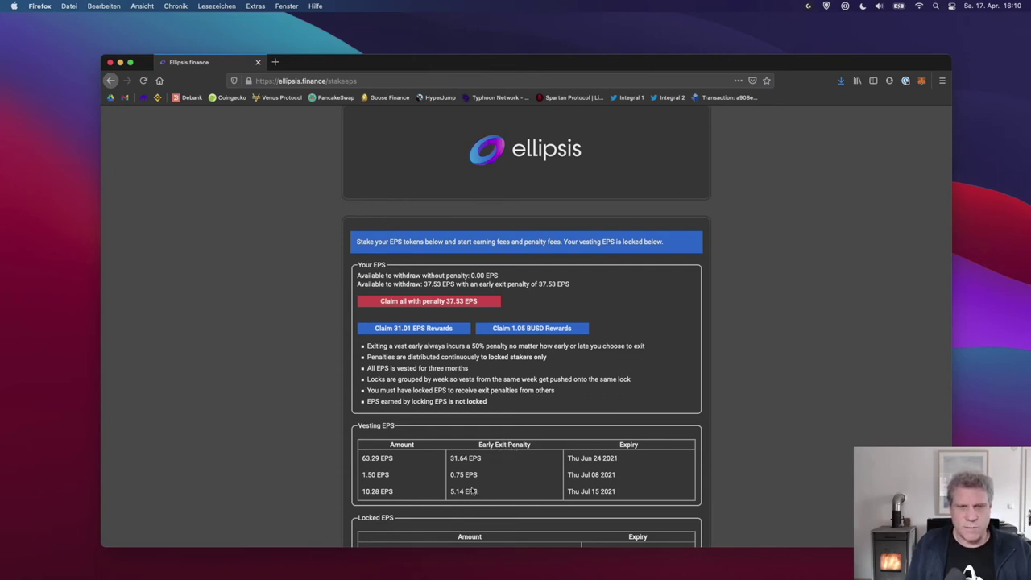
scroll(473, 492, down, 1)
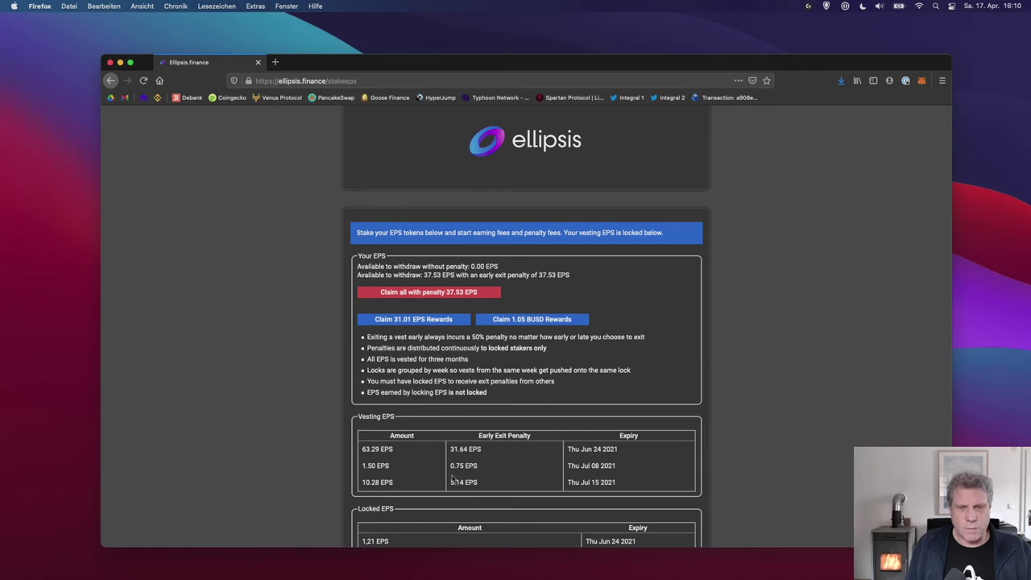
scroll(555, 478, up, 1)
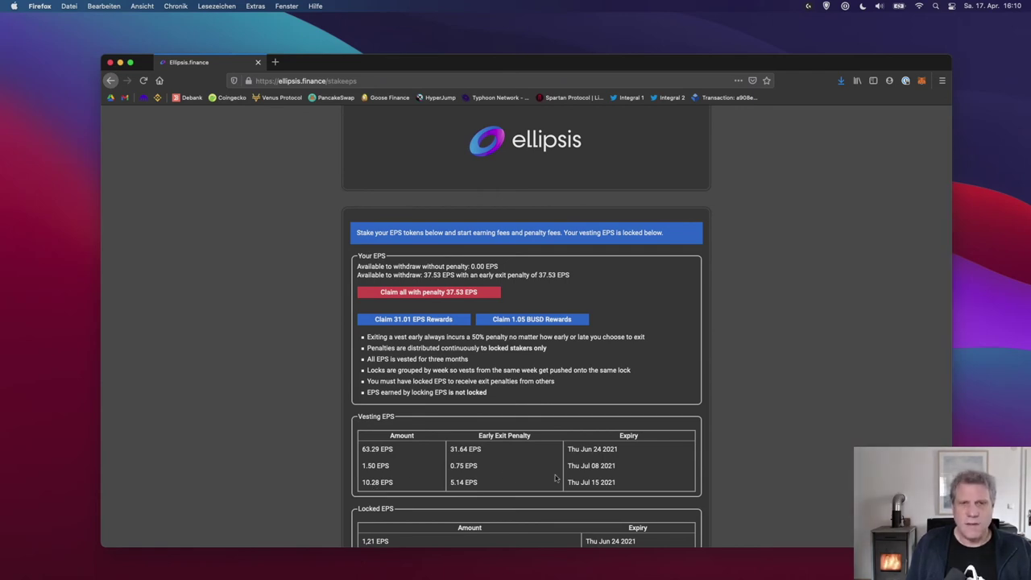
scroll(474, 483, down, 5)
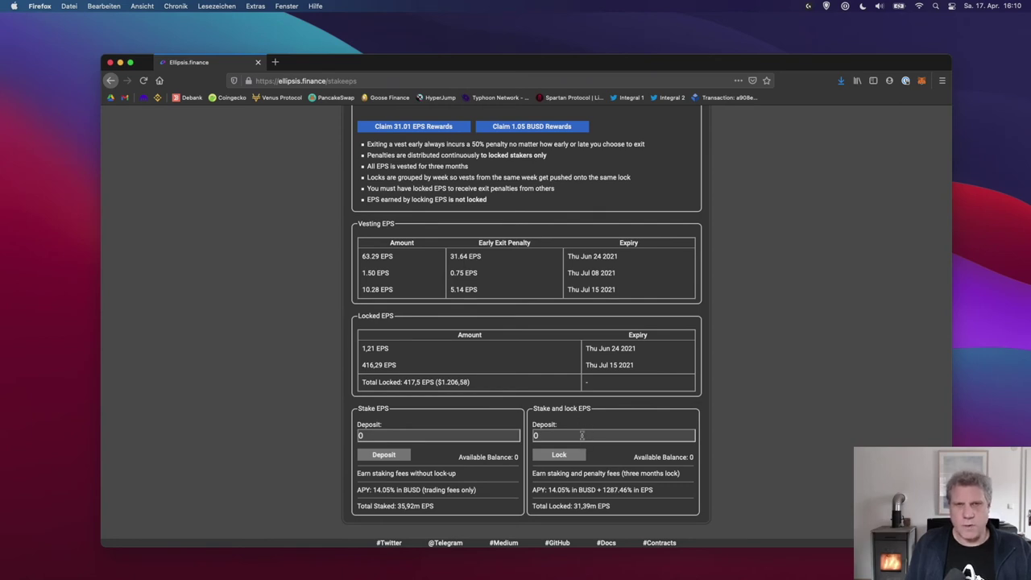
scroll(582, 435, up, 5)
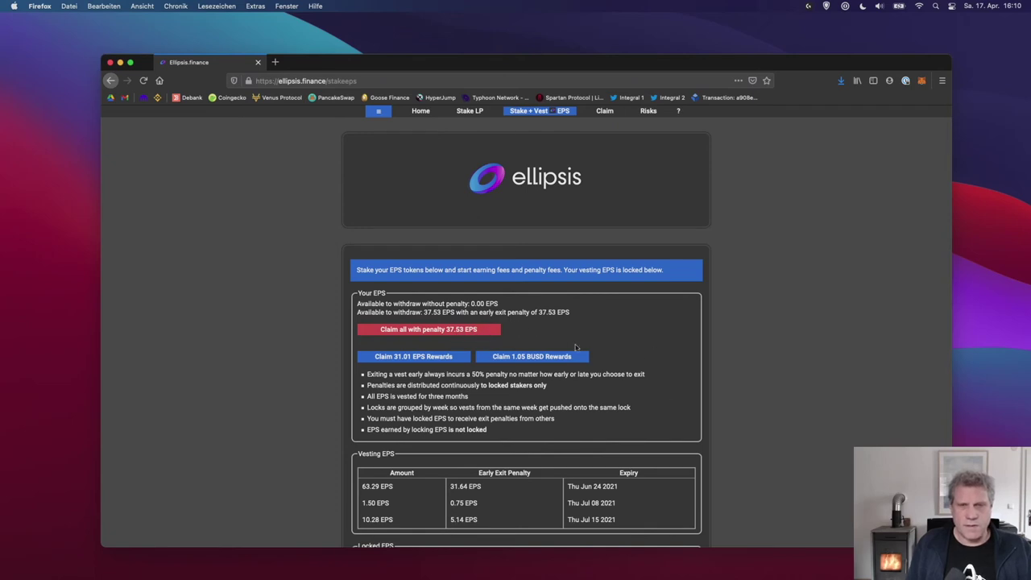
scroll(695, 498, down, 5)
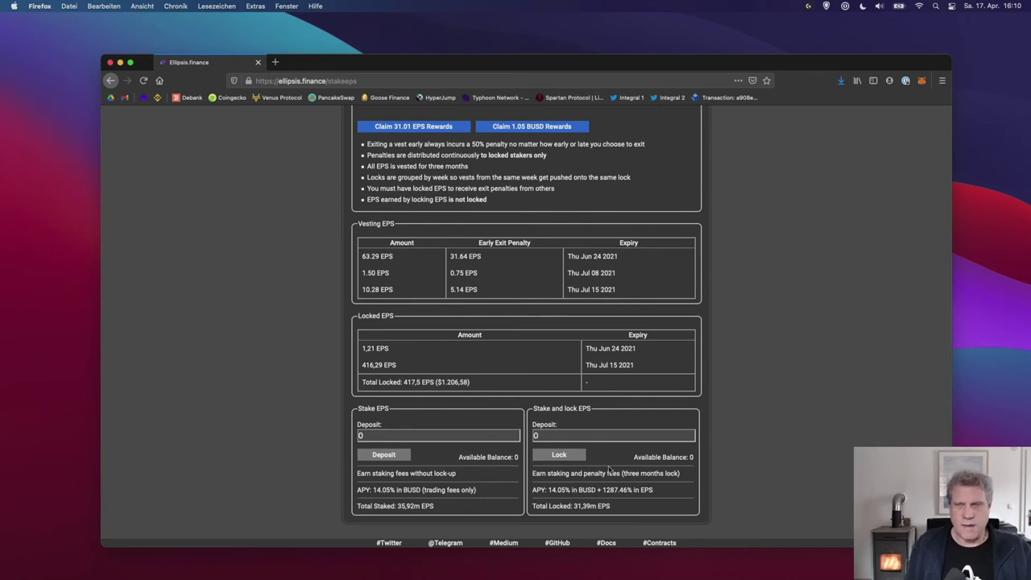
scroll(611, 374, up, 5)
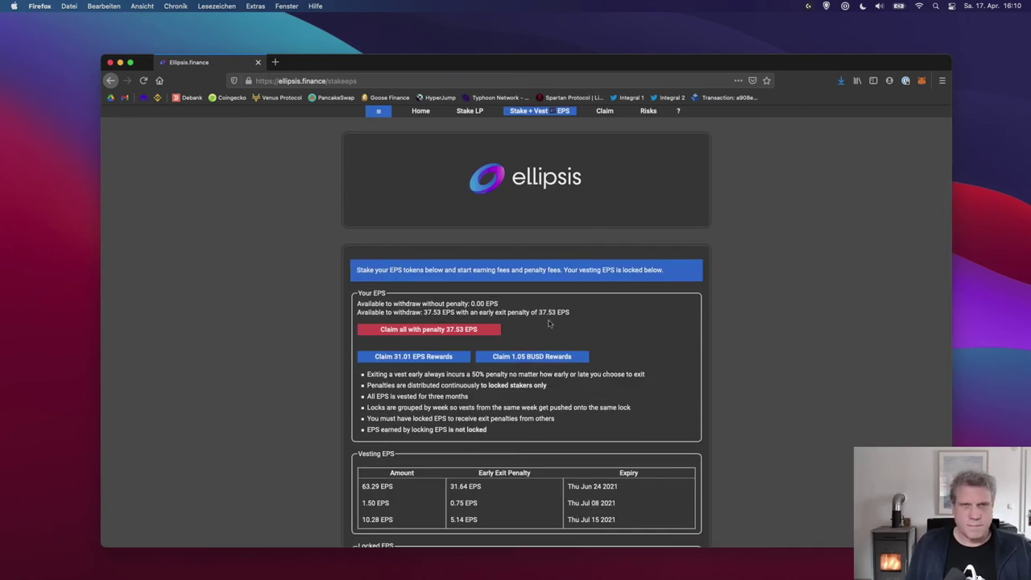
click(461, 113)
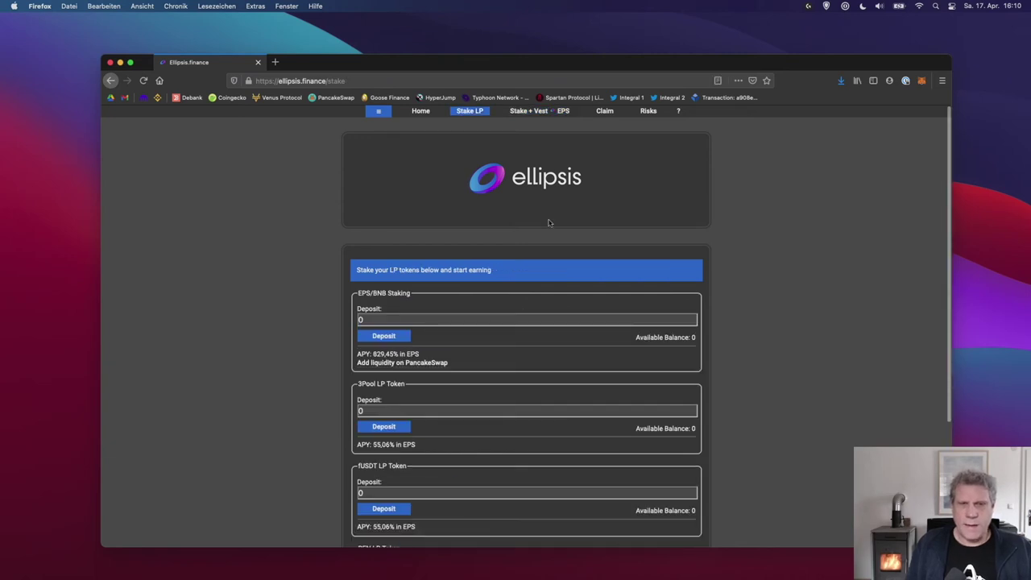
scroll(549, 221, down, 5)
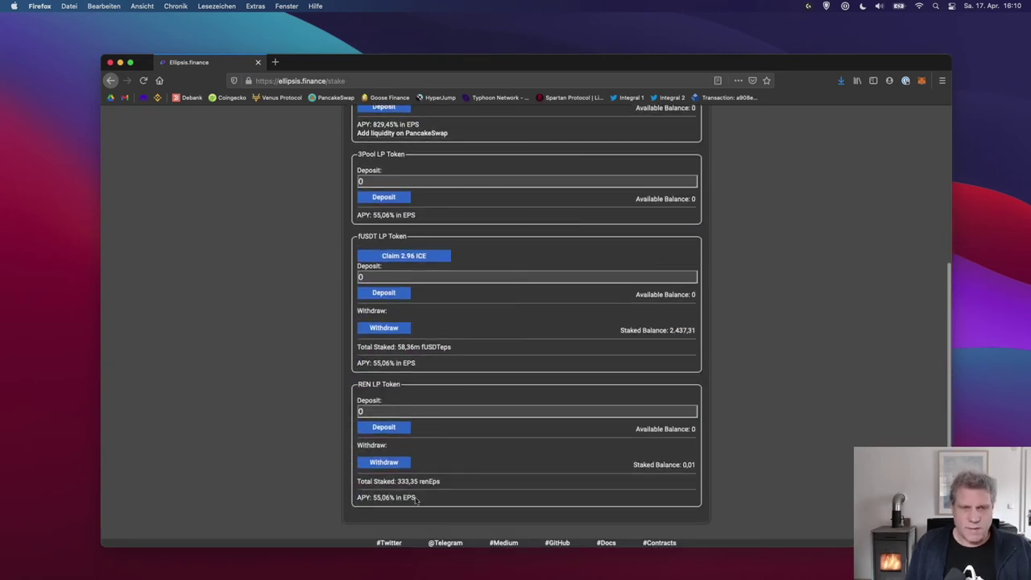
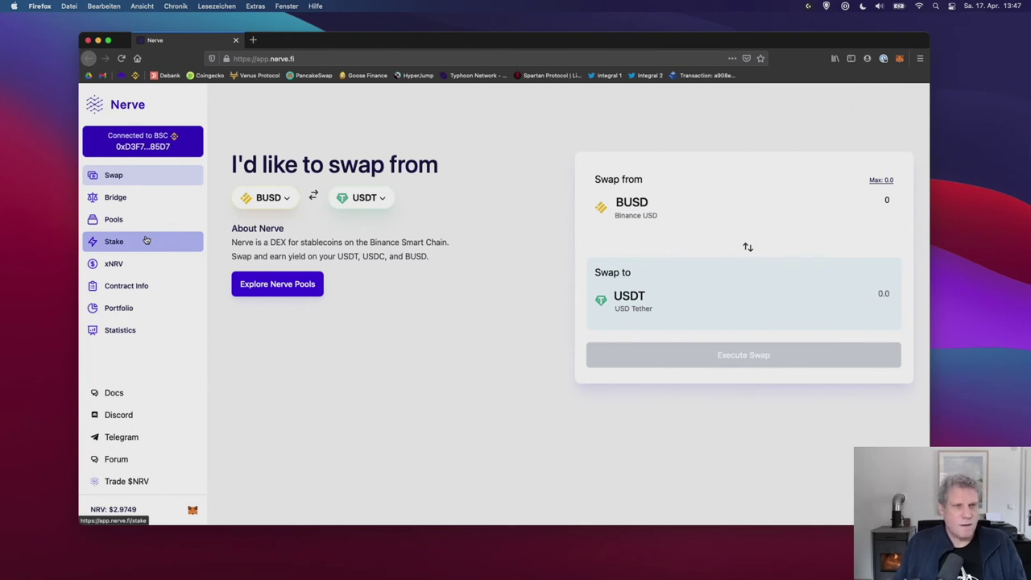
Step: Review Nerve's staking pools, and examine the bridge's Anyswap provider, ETH-to-BSC direction and available target tokens
click(146, 240)
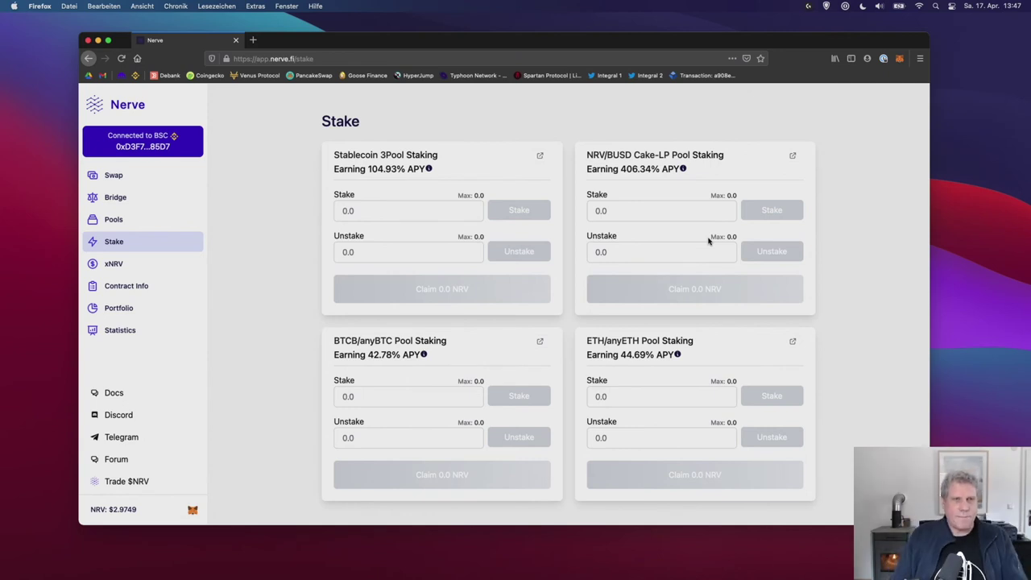
click(132, 197)
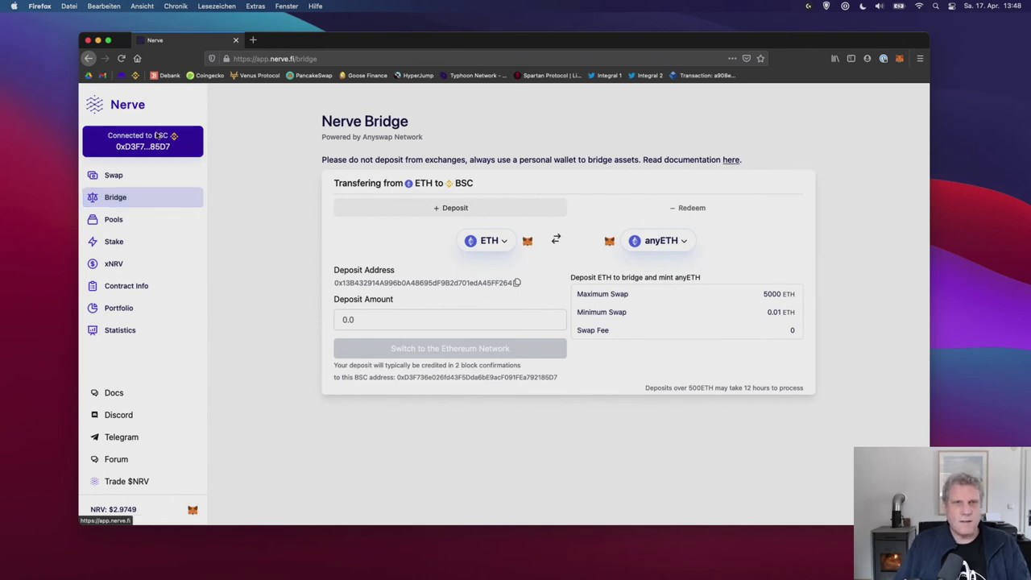
triple_click(340, 137)
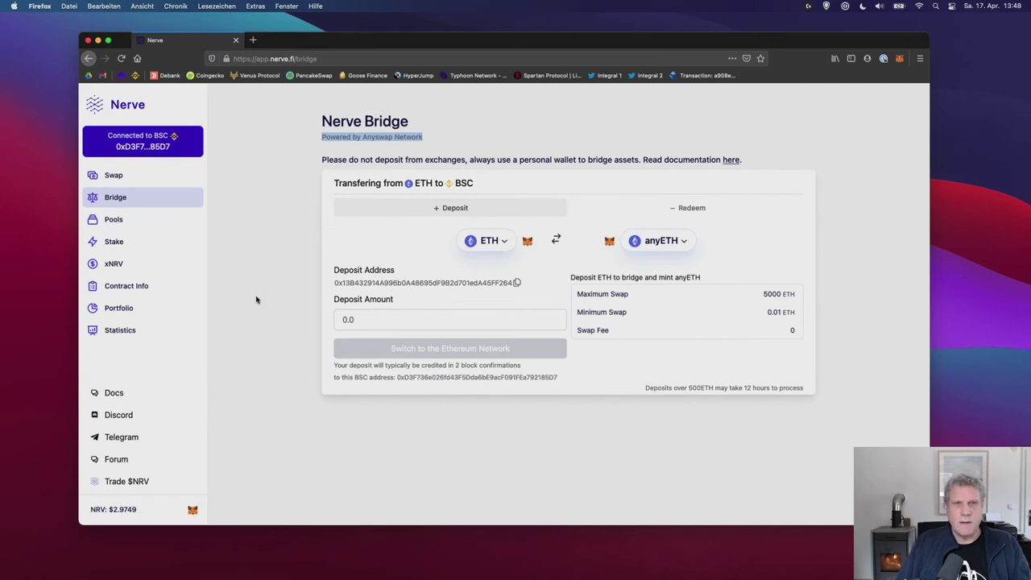
double_click(385, 136)
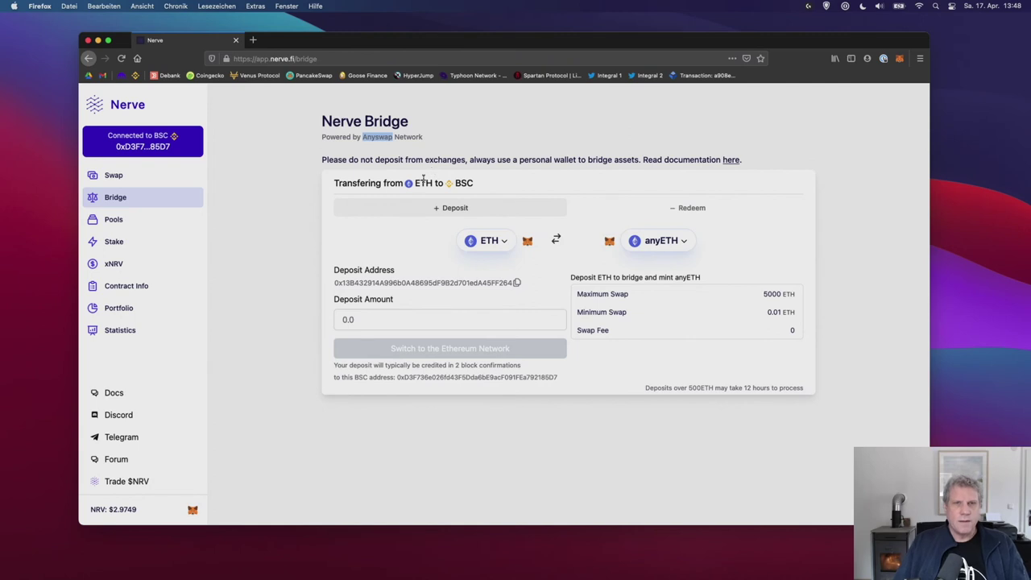
click(355, 182)
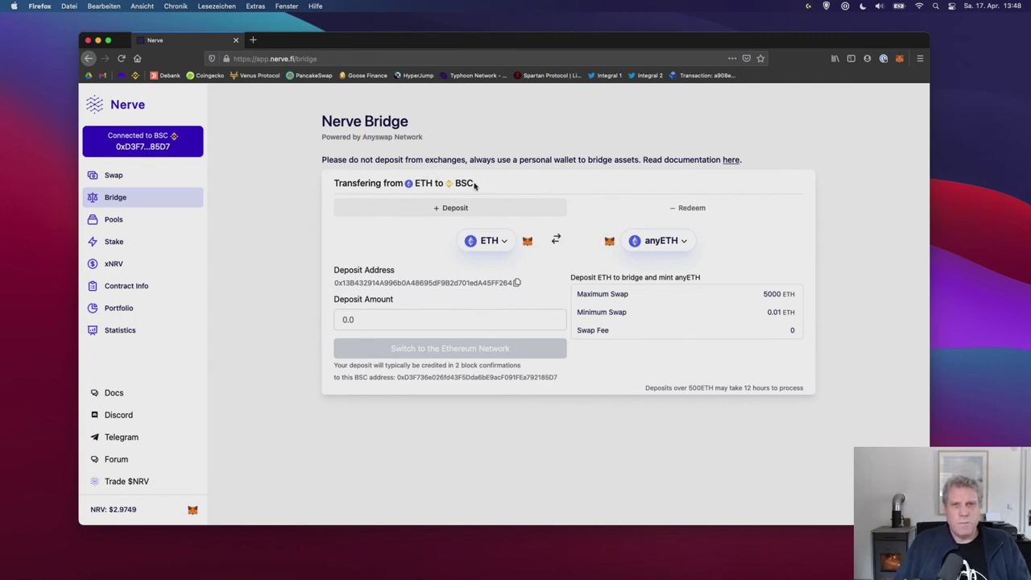
double_click(418, 183)
click(418, 183)
double_click(463, 182)
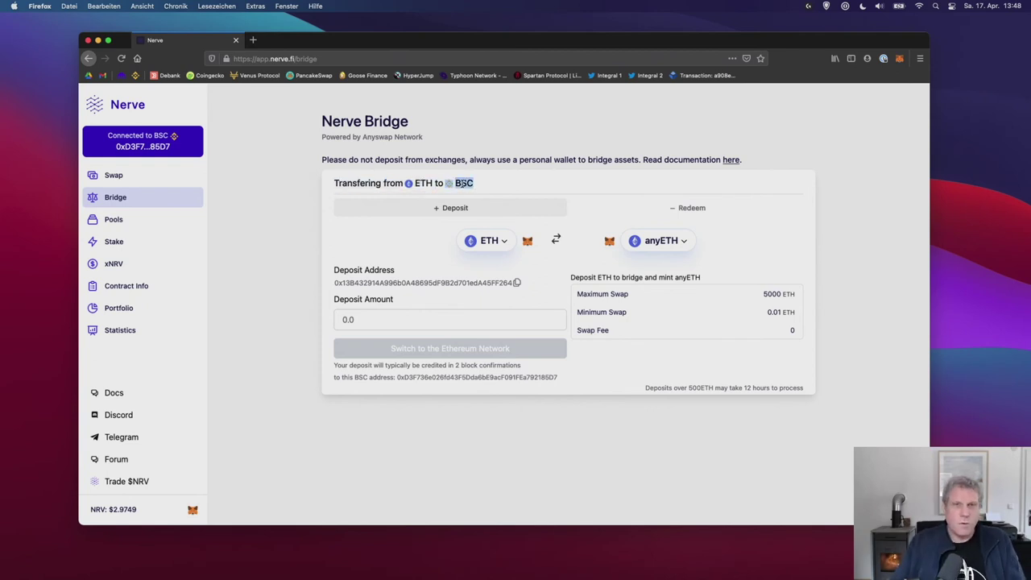
click(427, 224)
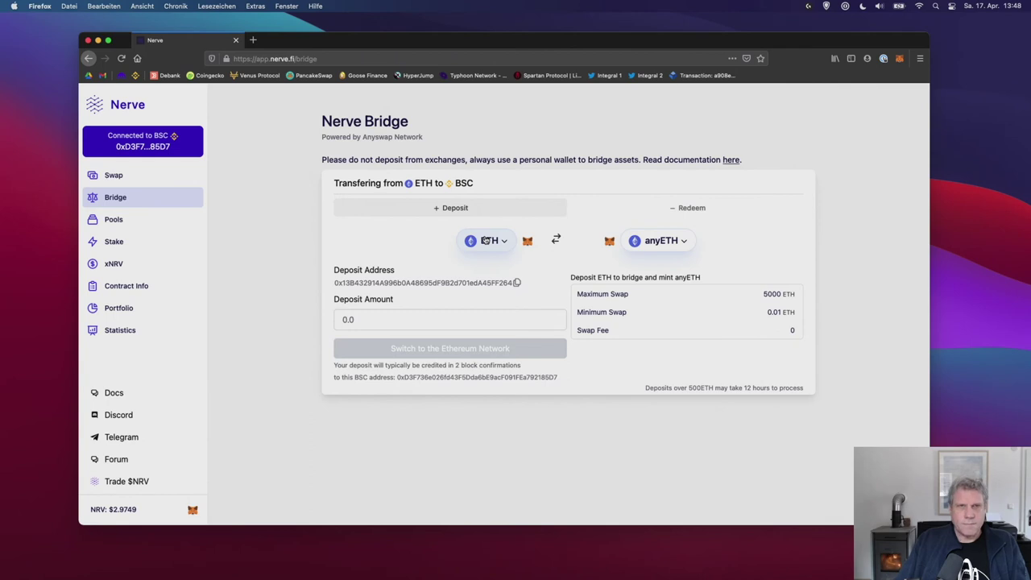
click(666, 245)
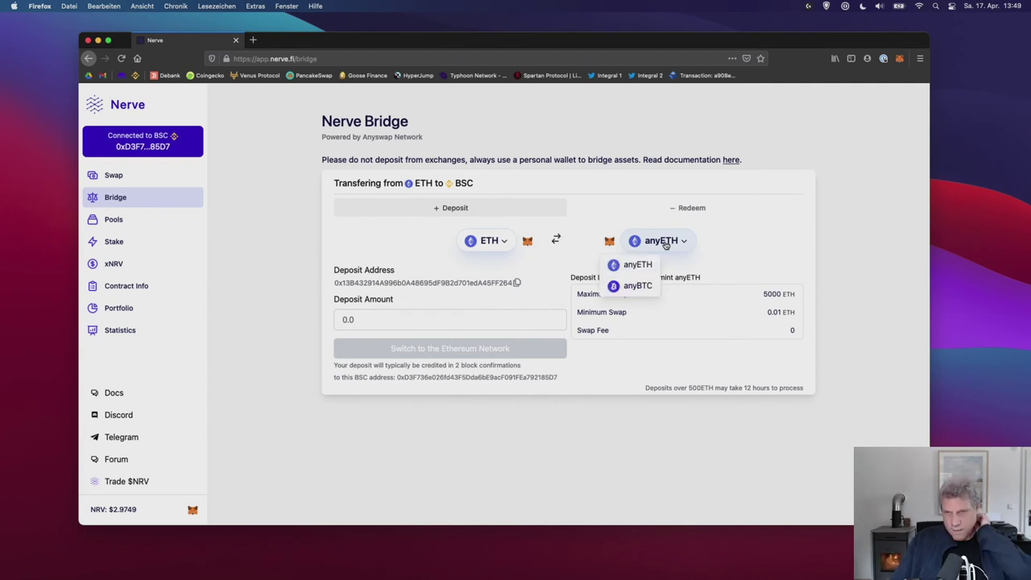
click(665, 246)
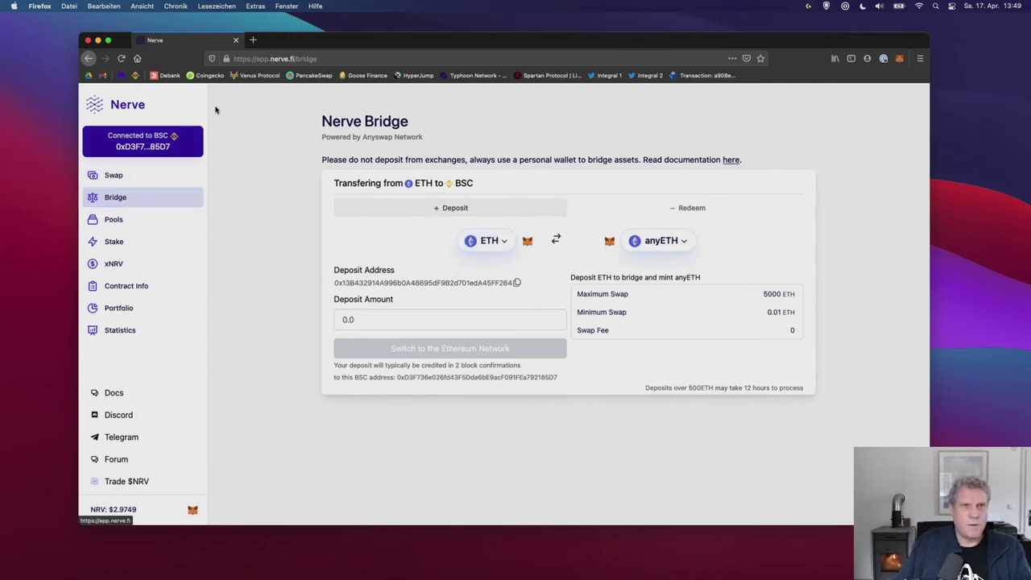
Step: Switch MetaMask from Binance Smart Chain to the Ethereum main network for the bridge deposit
click(900, 59)
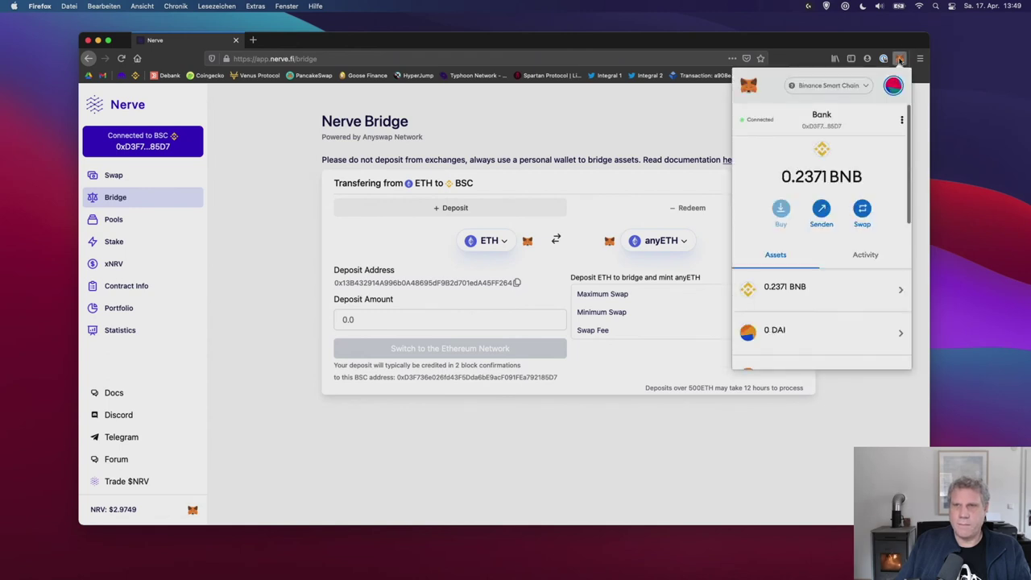
click(857, 87)
click(835, 160)
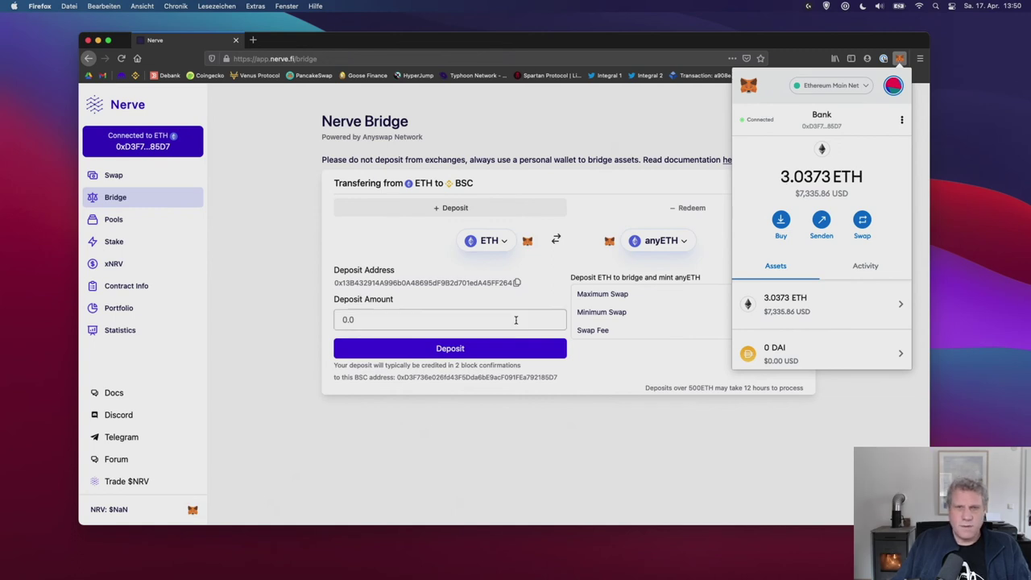
Step: Deposit 0.5 ETH through the Nerve bridge to mint anyETH, using the "Schnell" gas option, and confirm the transaction in MetaMask
click(421, 321)
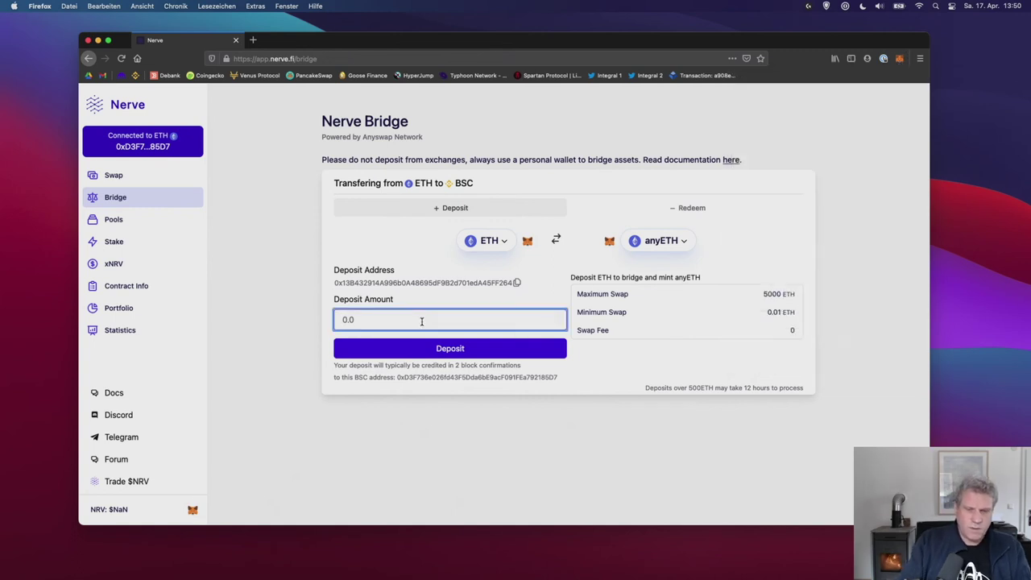
text(0.5)
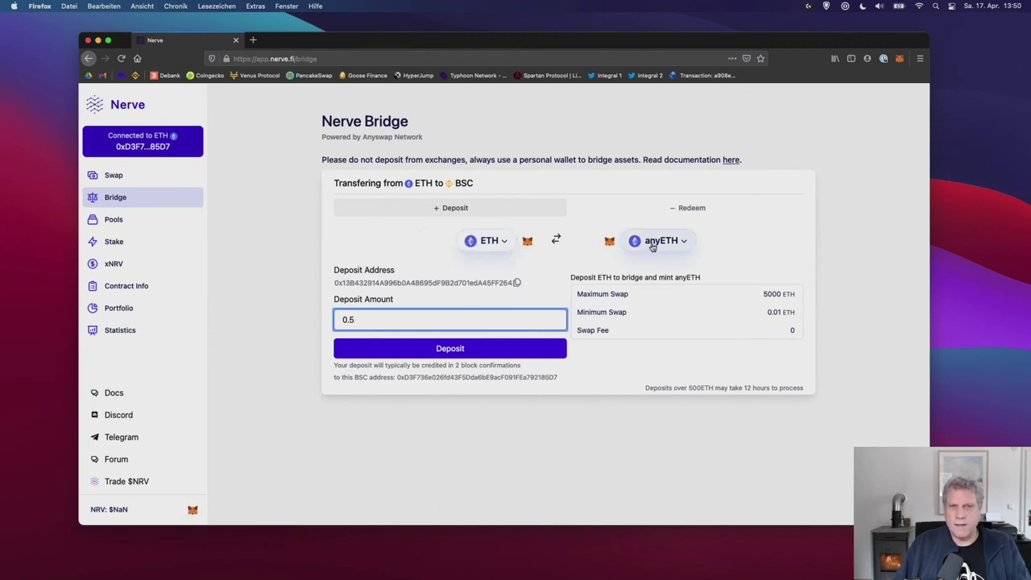
click(427, 353)
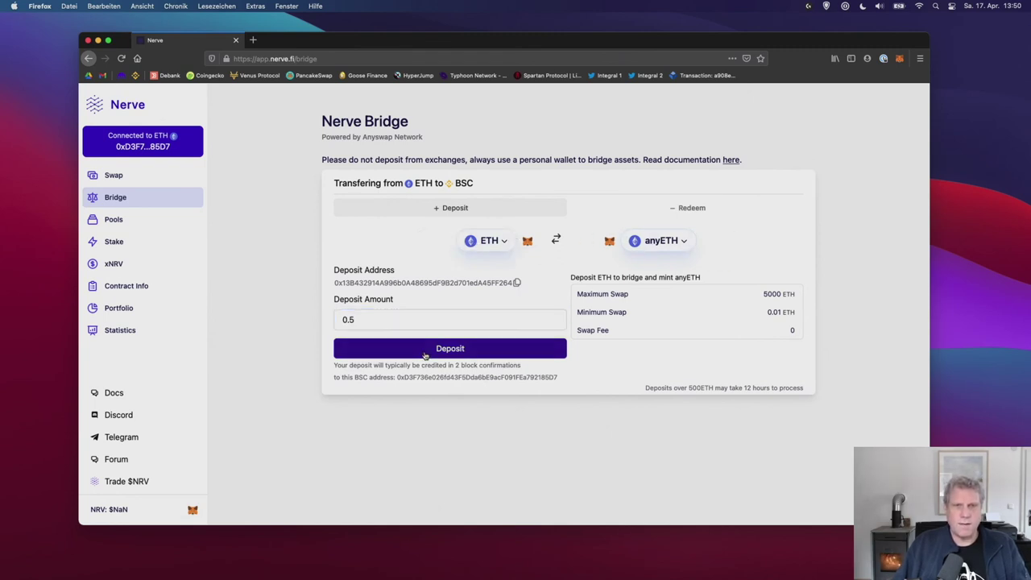
click(913, 164)
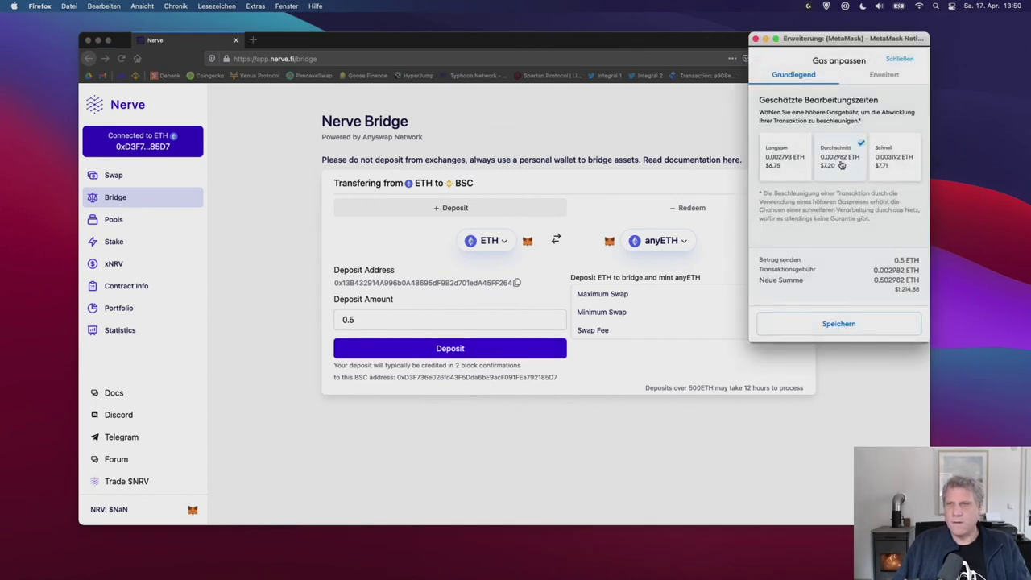
click(893, 168)
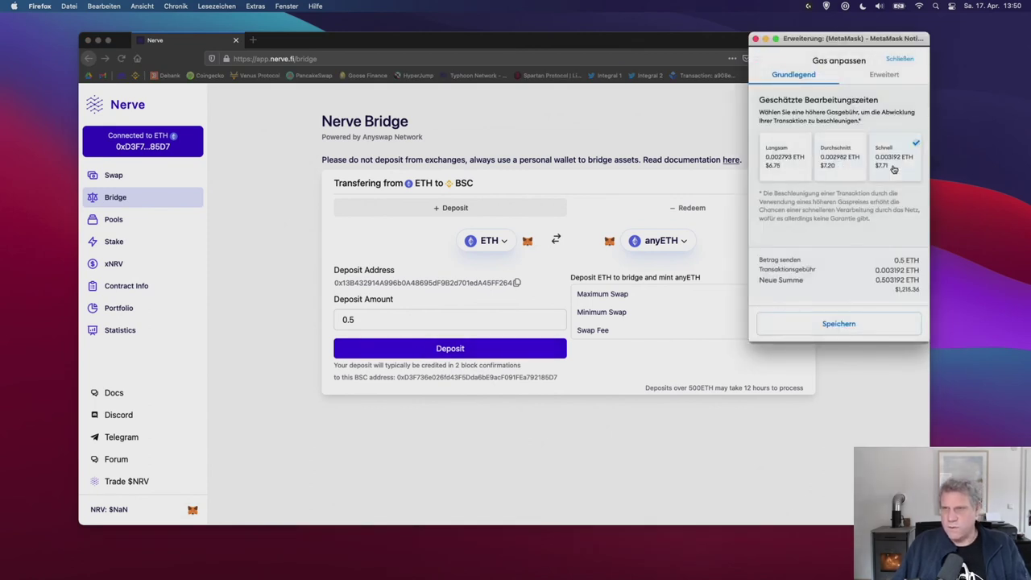
click(844, 323)
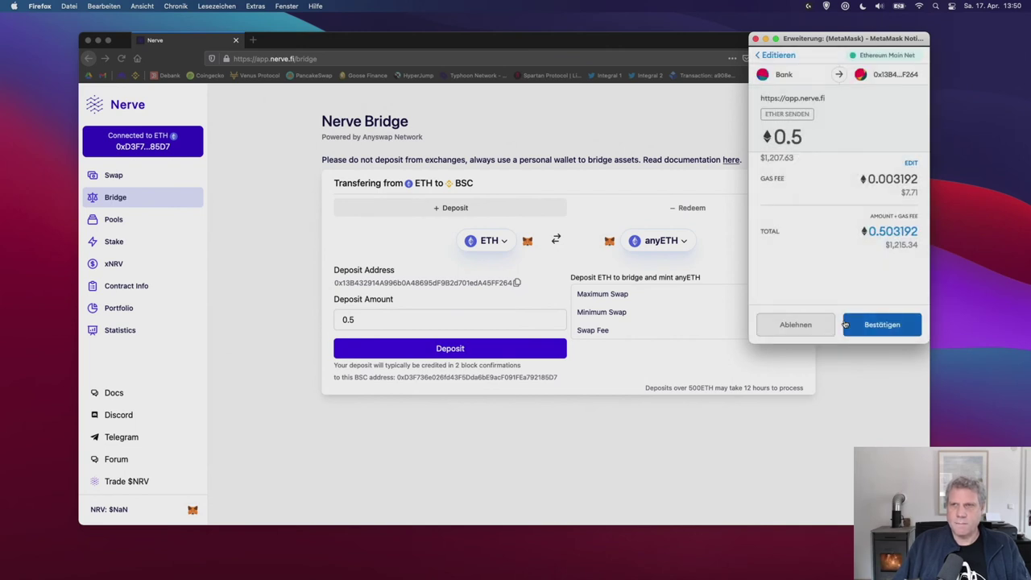
click(900, 327)
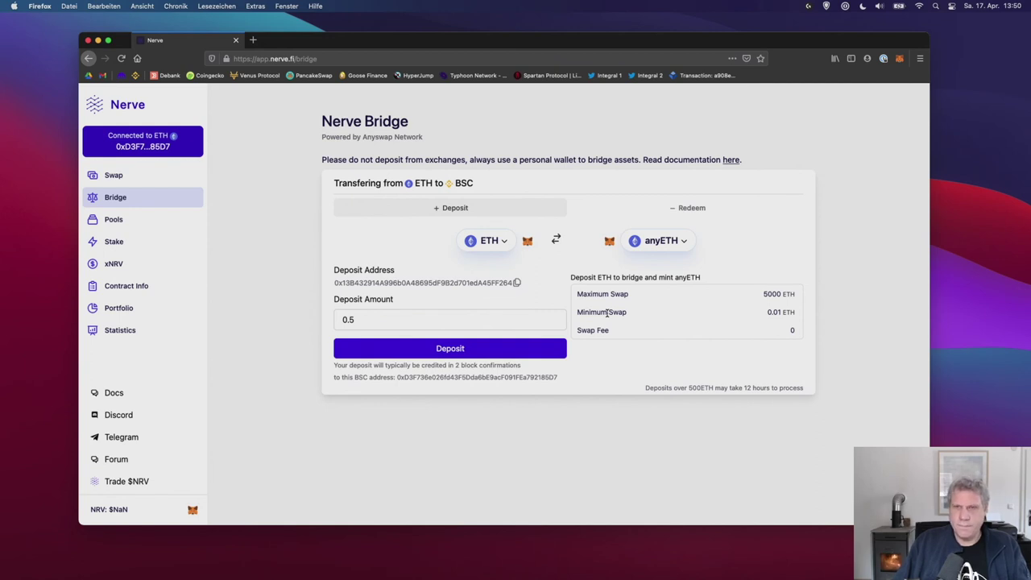
Step: Open the pending 0.5 ETH send from MetaMask's activity on Etherscan and examine its status and block confirmations
click(899, 58)
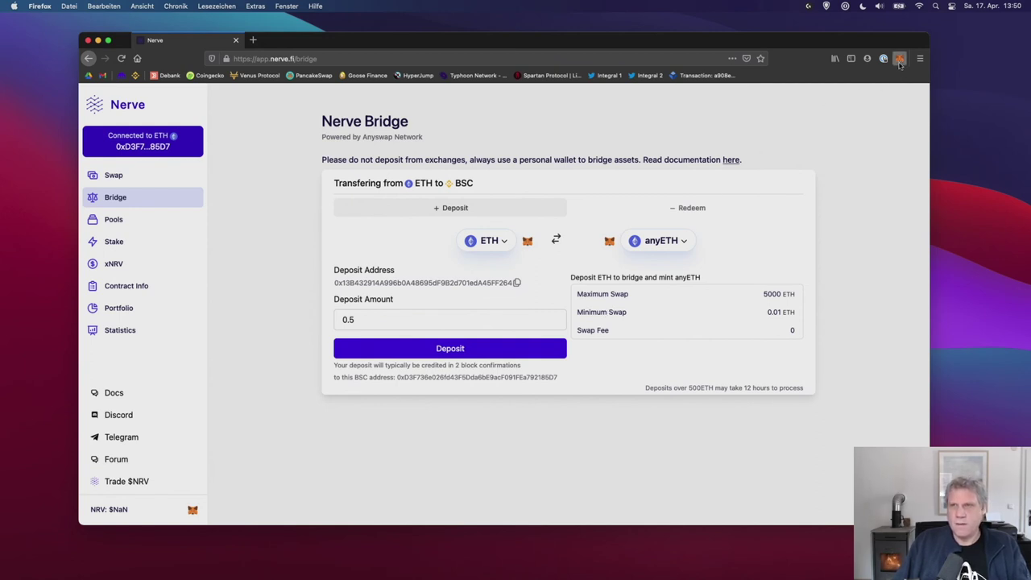
click(865, 266)
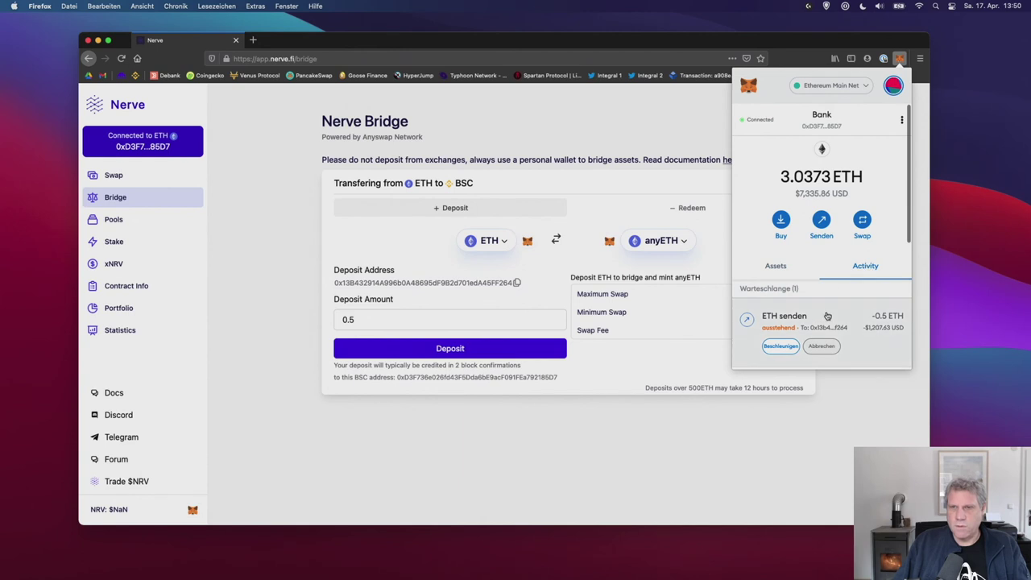
click(873, 323)
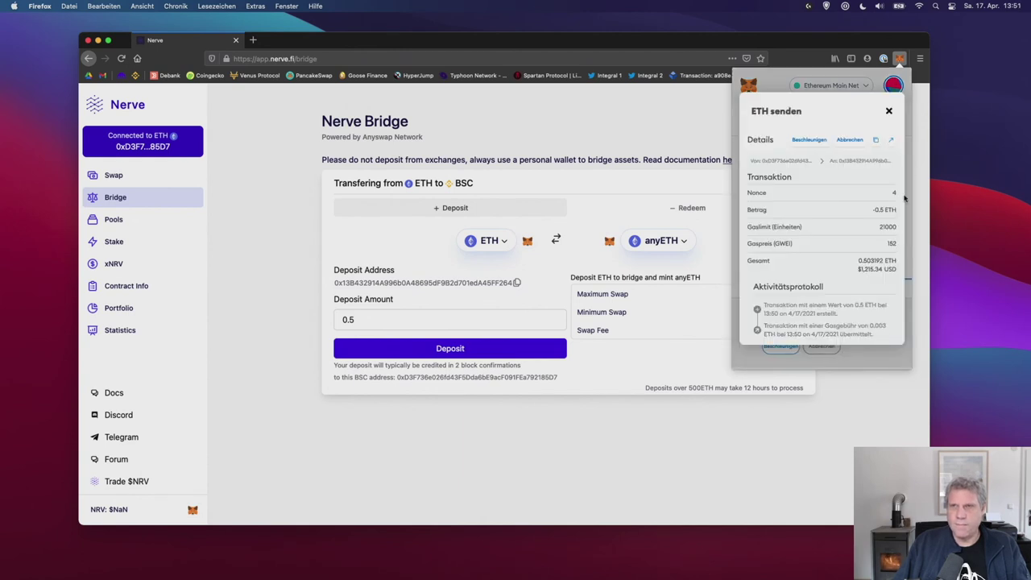
click(891, 143)
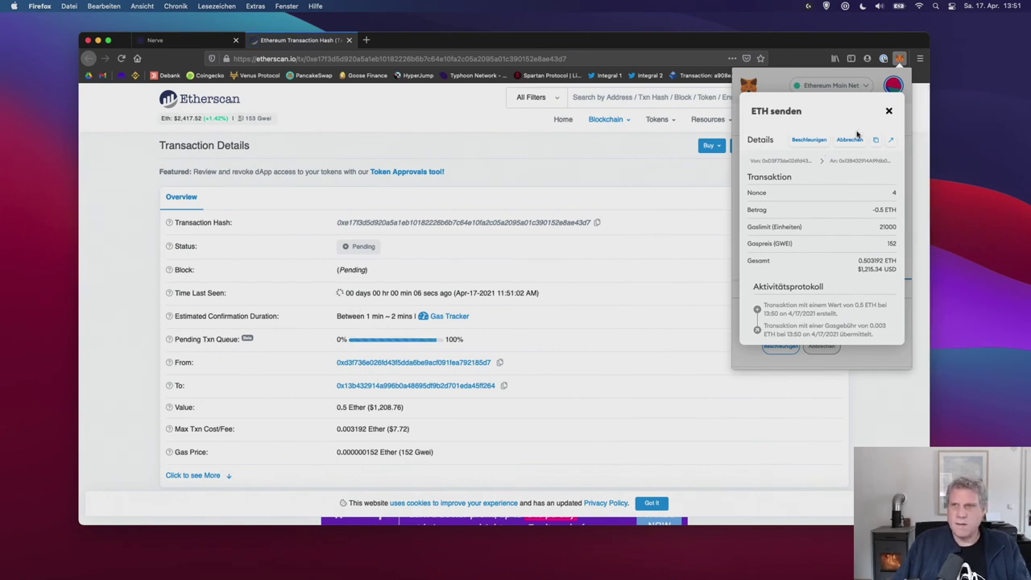
click(890, 112)
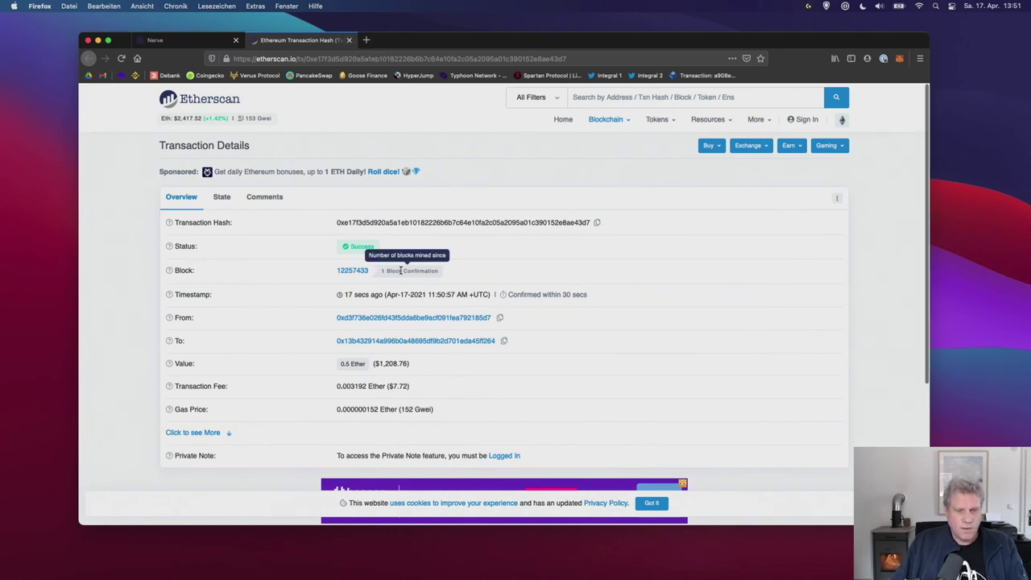
Step: Check Nerve's block confirmation requirement for crediting deposits, and refresh the Etherscan transaction page to compare its confirmations
click(183, 42)
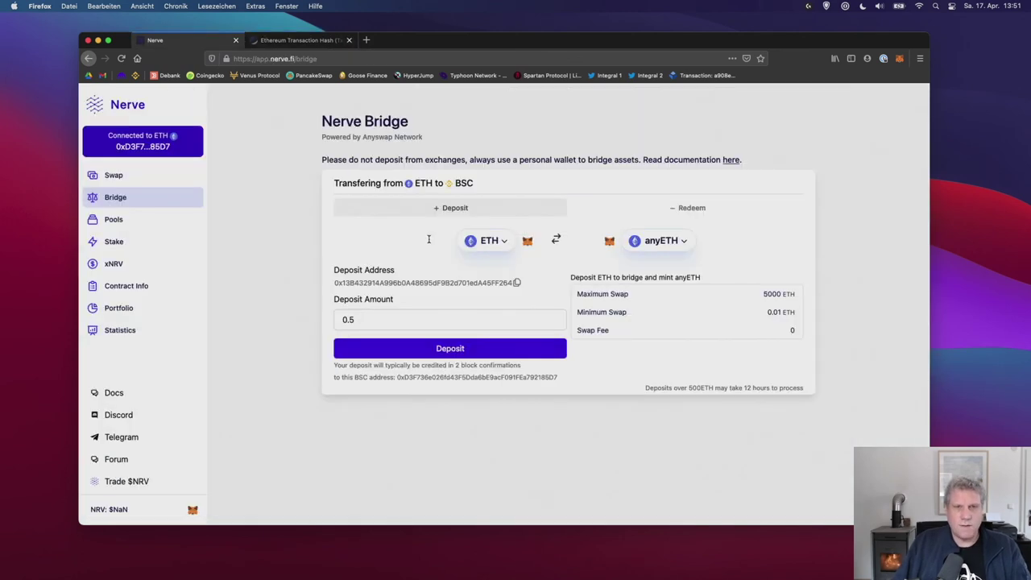
triple_click(337, 367)
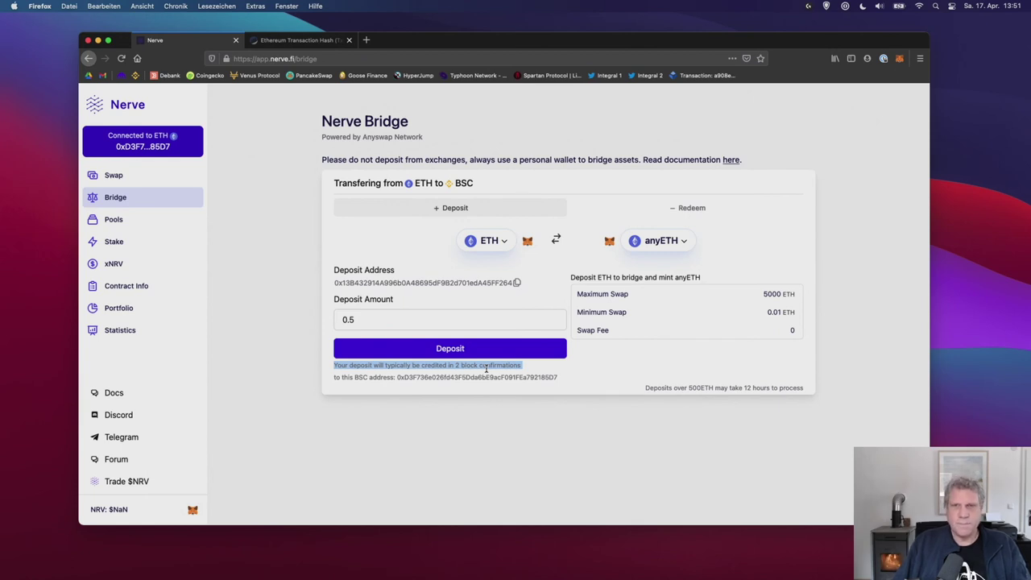
click(300, 40)
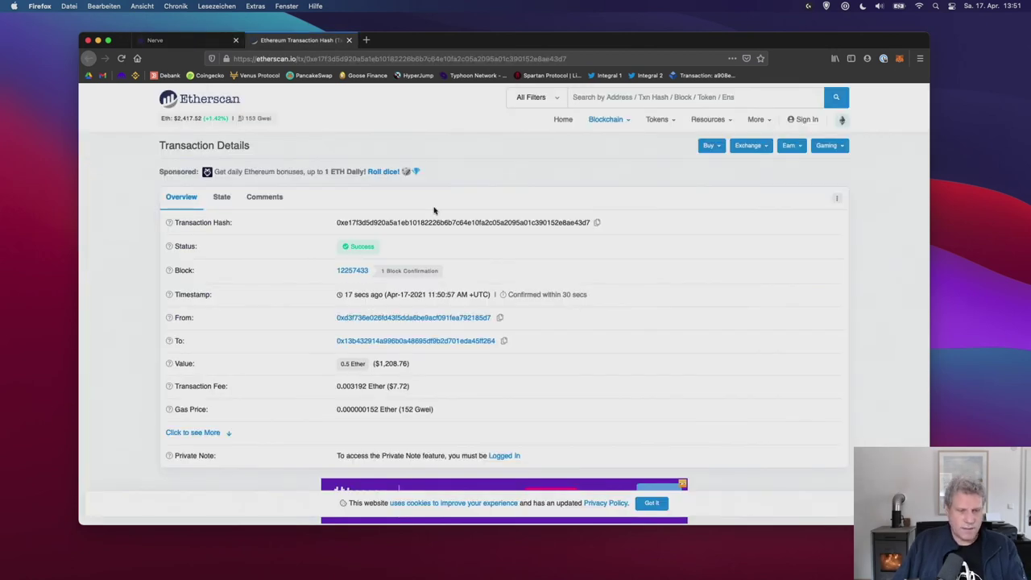
key(super+r)
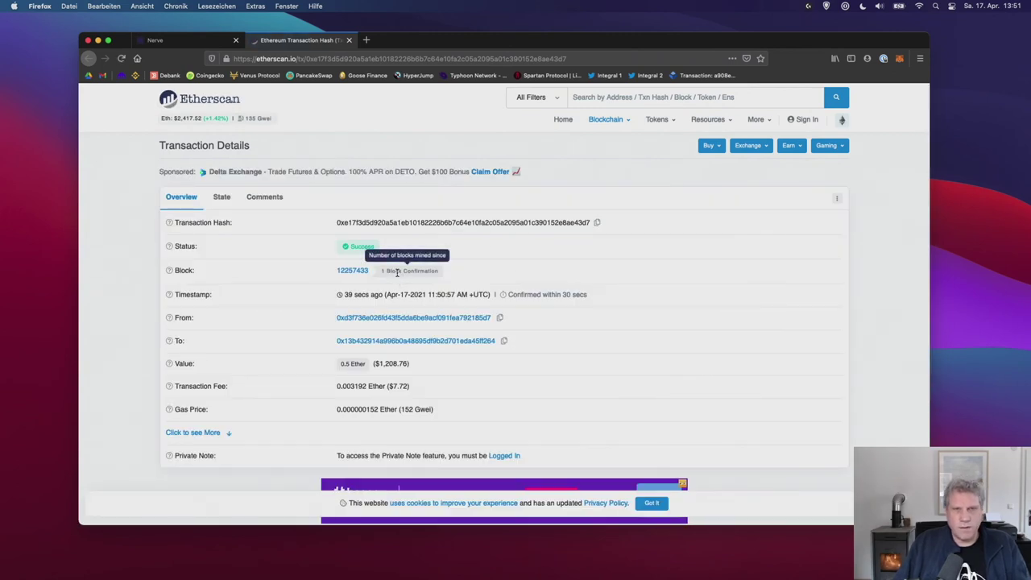
key(super+r)
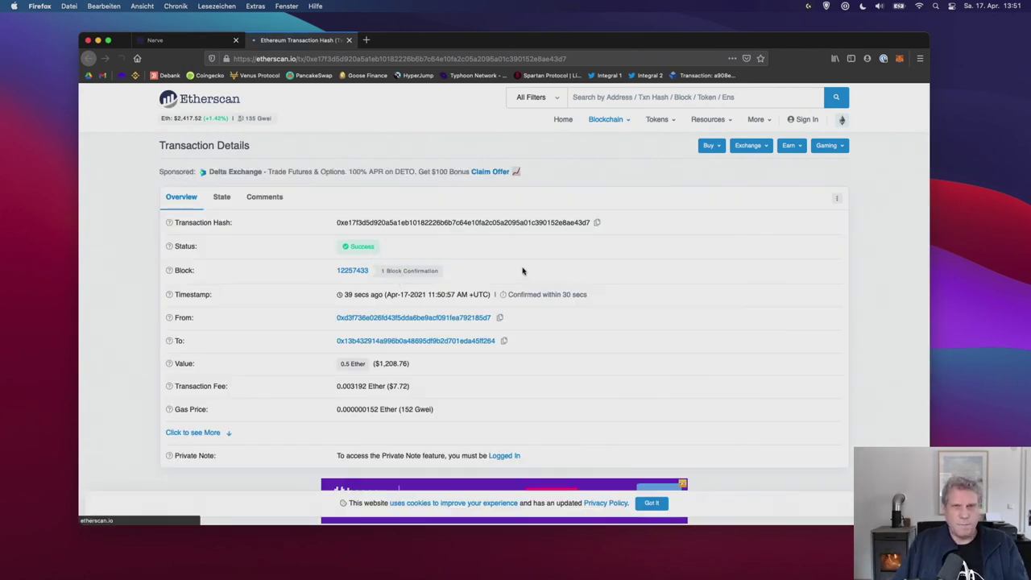
Step: Switch MetaMask from the Ethereum main network to Binance Smart Chain on Nerve and check the anyETH balance among the assets
click(184, 41)
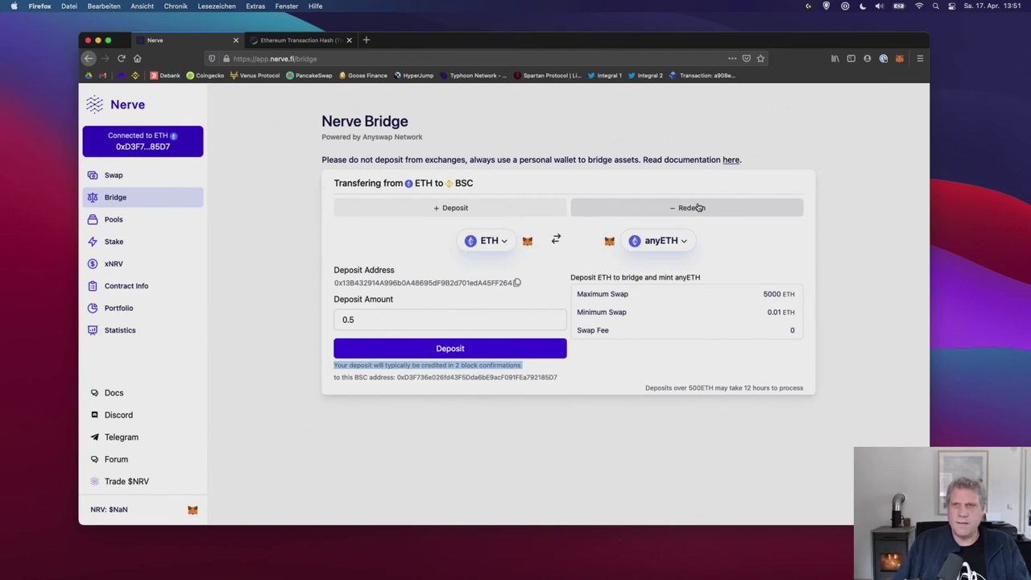
click(900, 59)
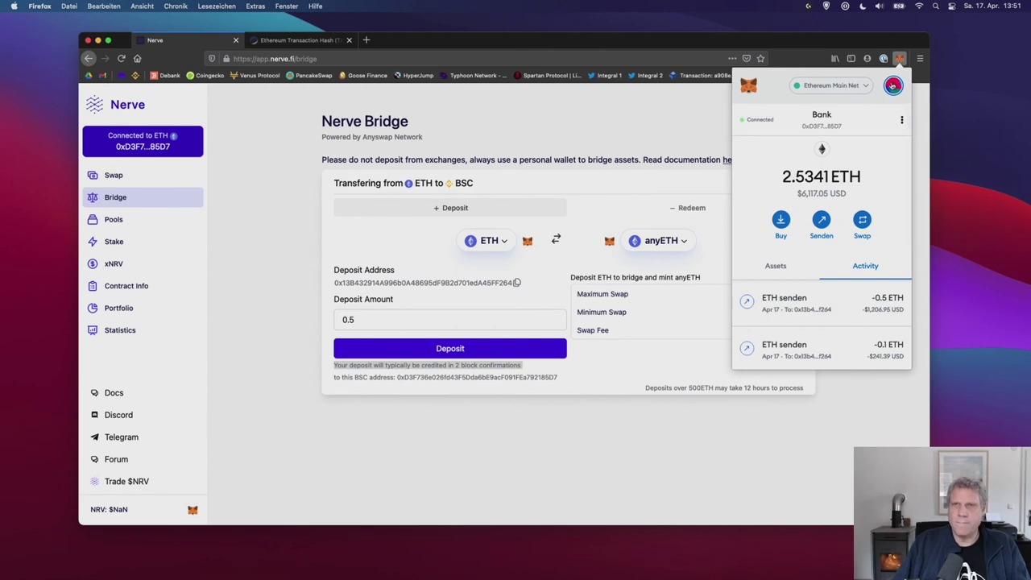
click(843, 84)
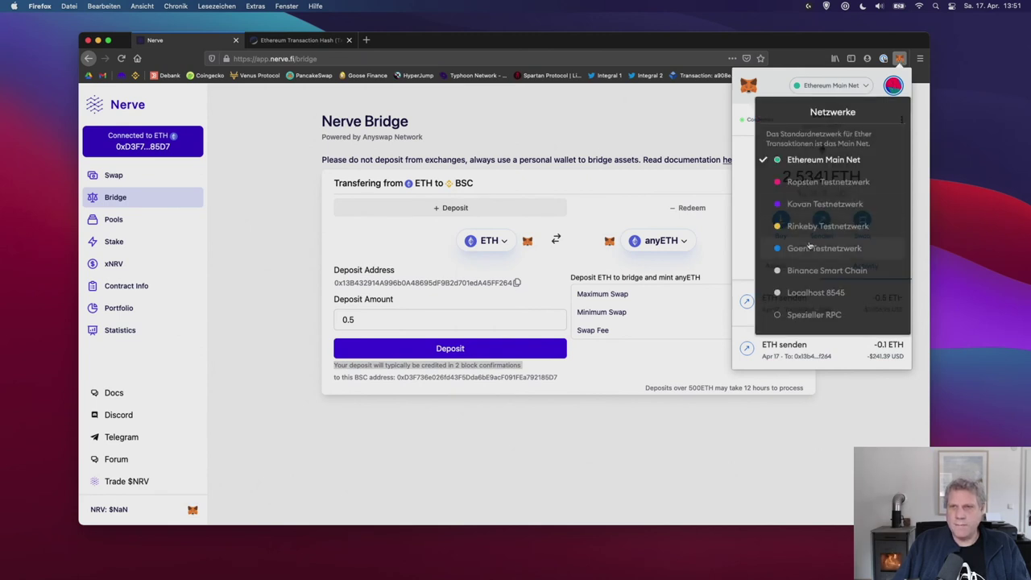
click(806, 274)
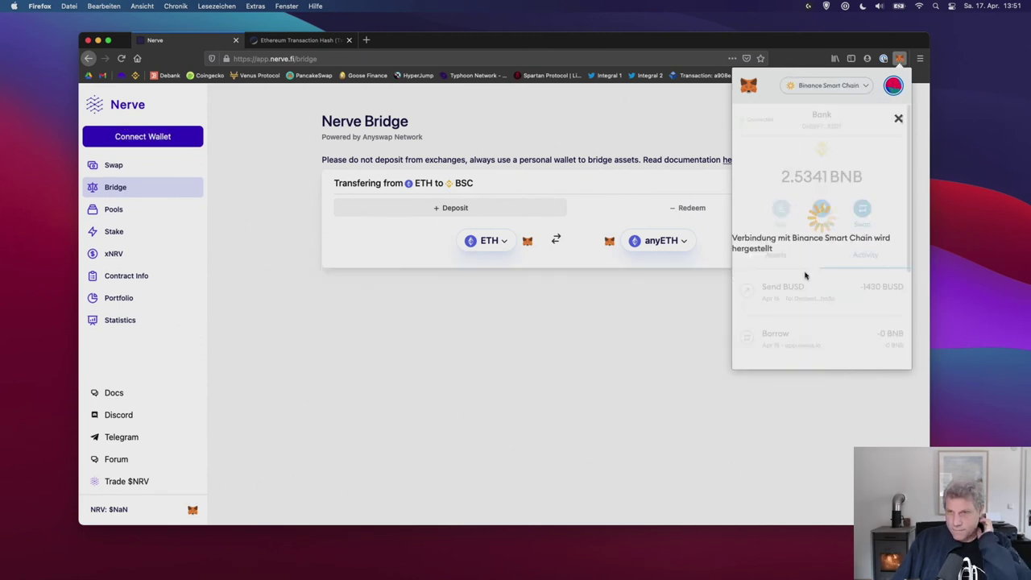
click(775, 256)
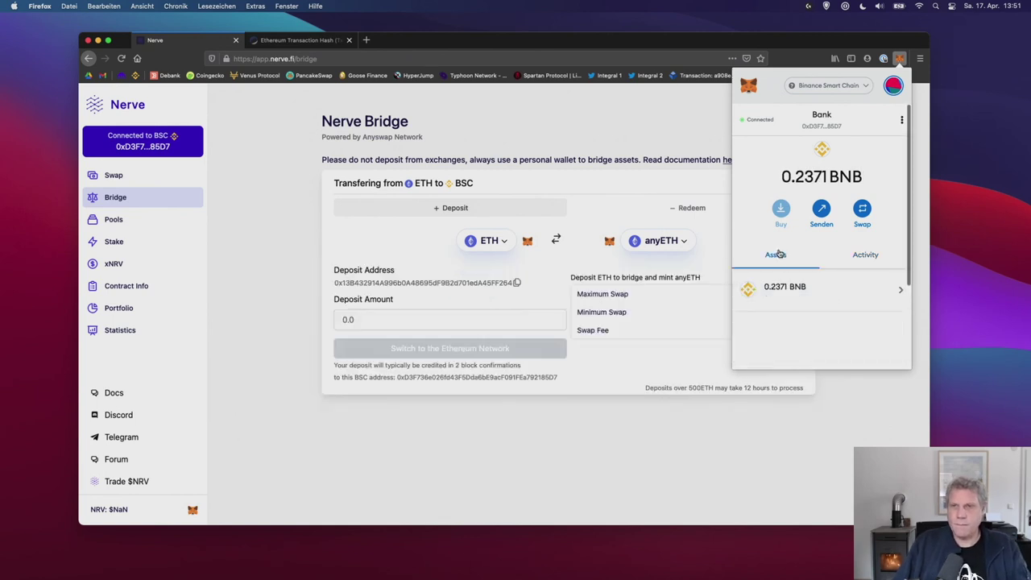
scroll(828, 306, down, 8)
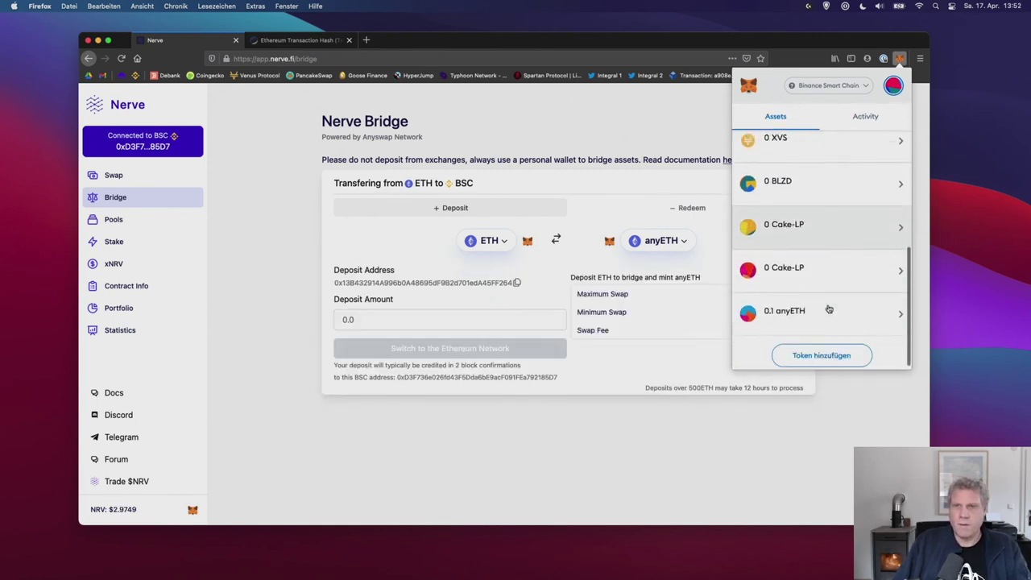
scroll(828, 309, up, 8)
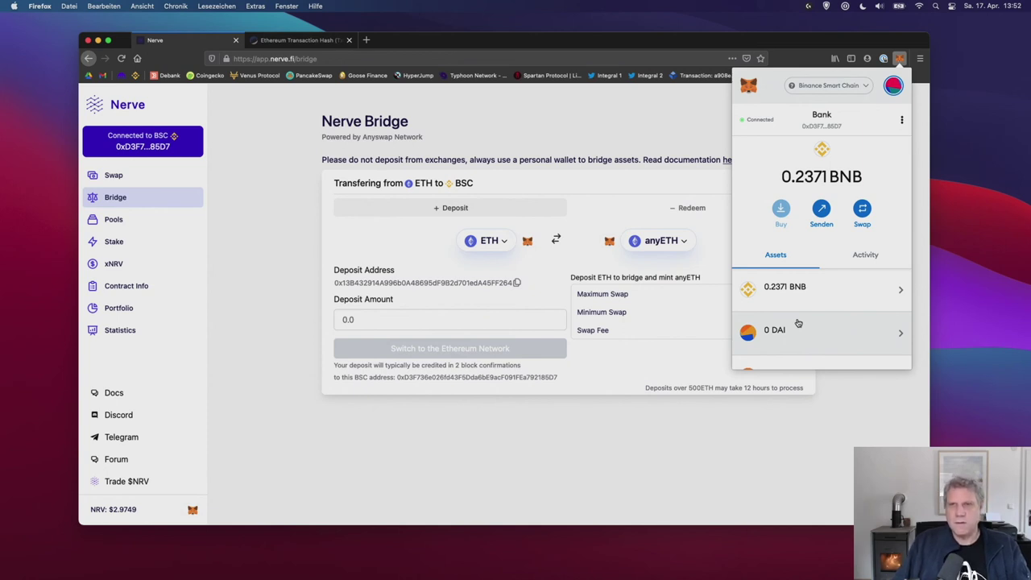
click(636, 143)
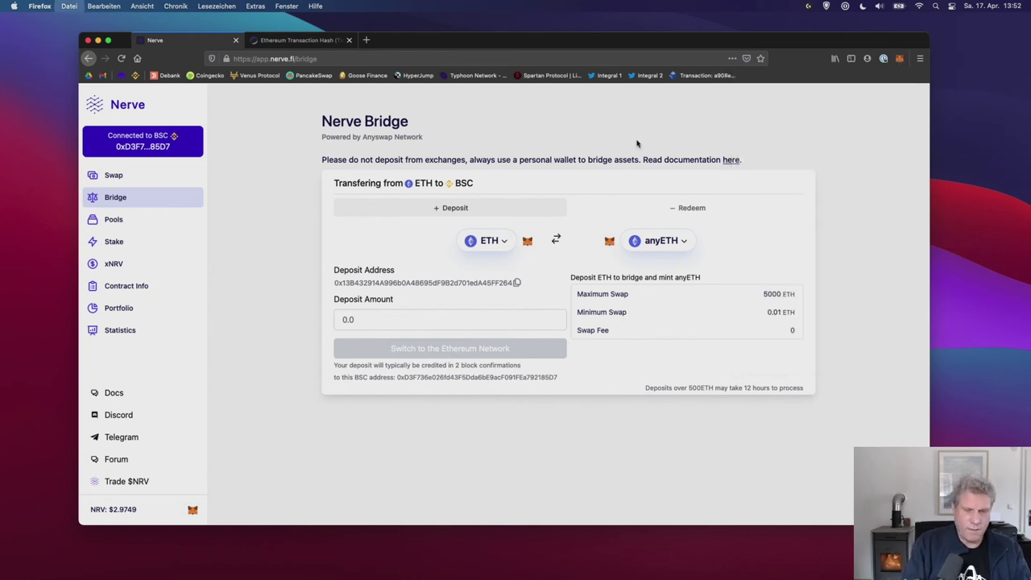
Step: Open bscscan.com in a new window, look up the ANY Ethereum (anyETH) token, and copy its contract address
key(super+n)
text(bsc)
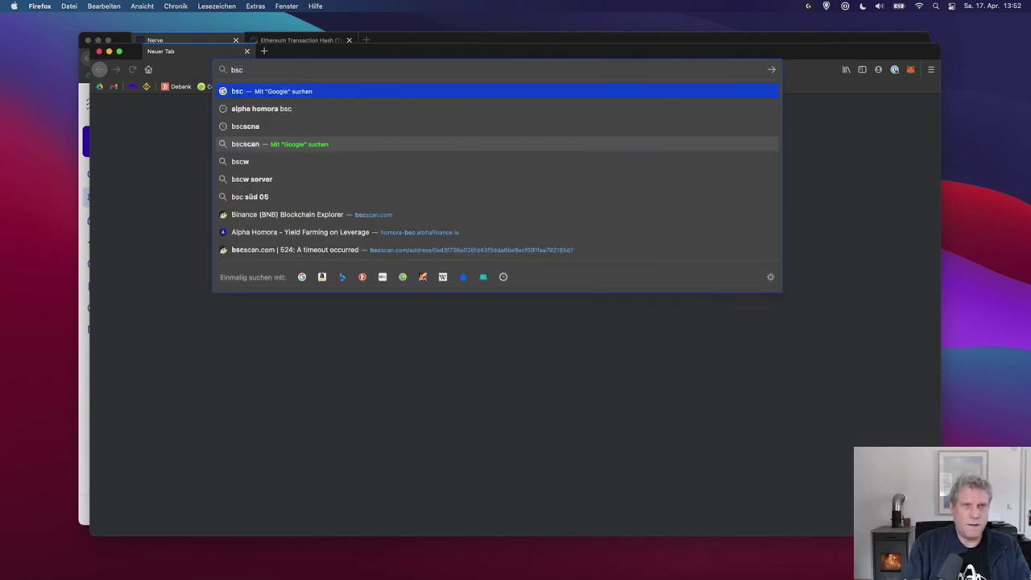
text(scan.com/)
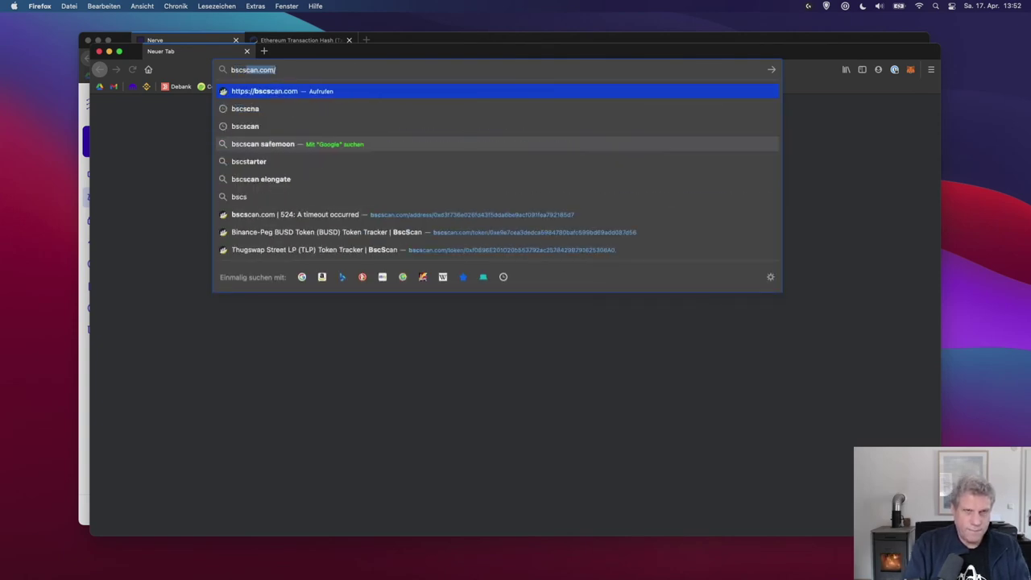
key(Return)
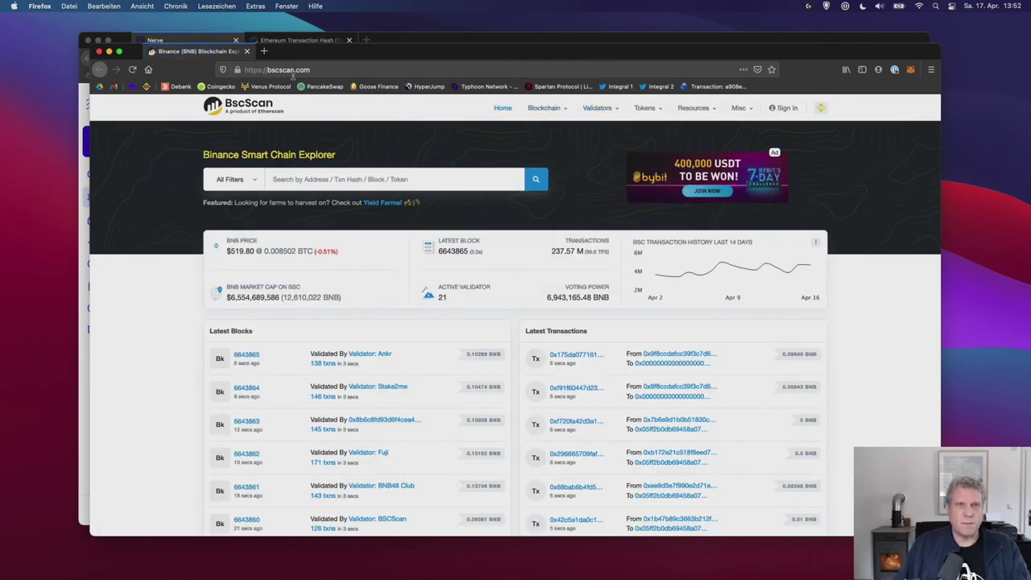
click(344, 182)
text(anyeth)
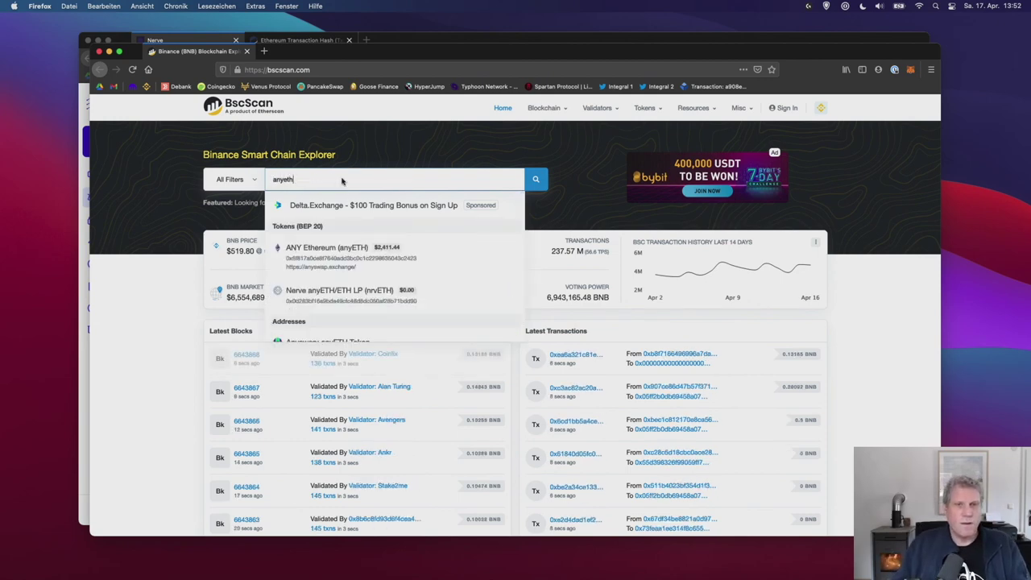
click(315, 264)
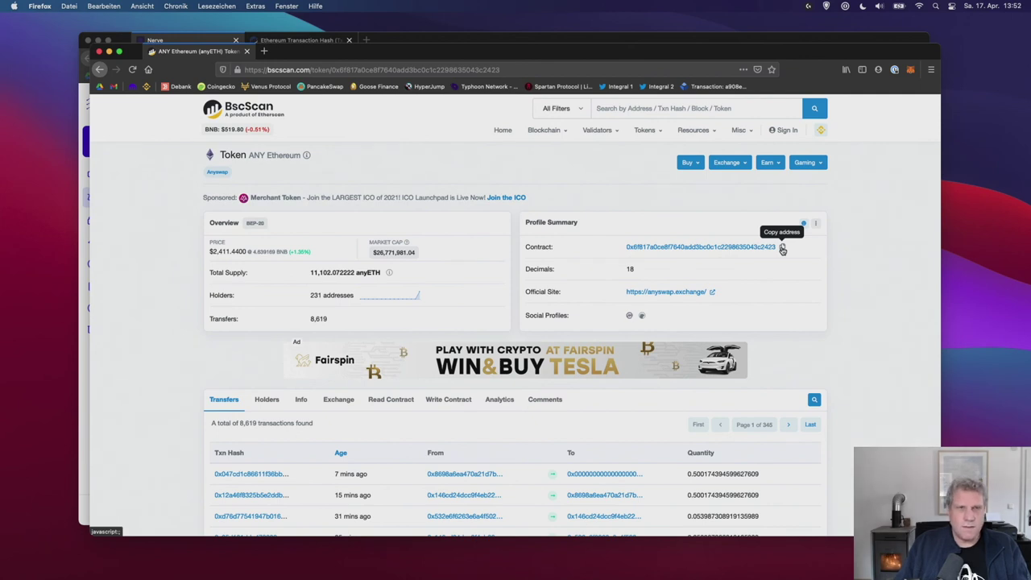
click(782, 249)
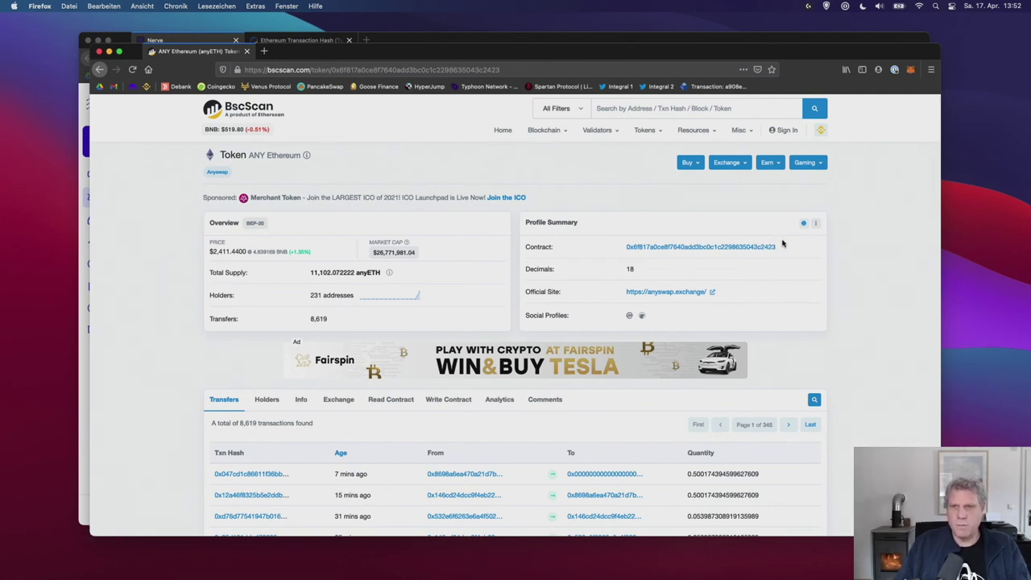
Step: Try to add anyETH as a custom token in MetaMask using the copied contract address, and cancel the entry
click(911, 69)
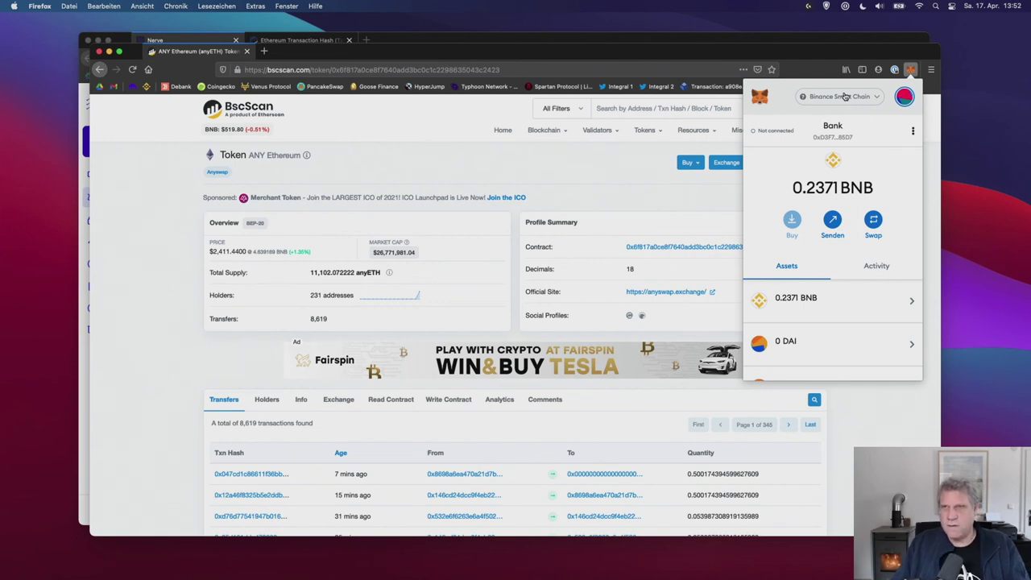
scroll(838, 302, down, 5)
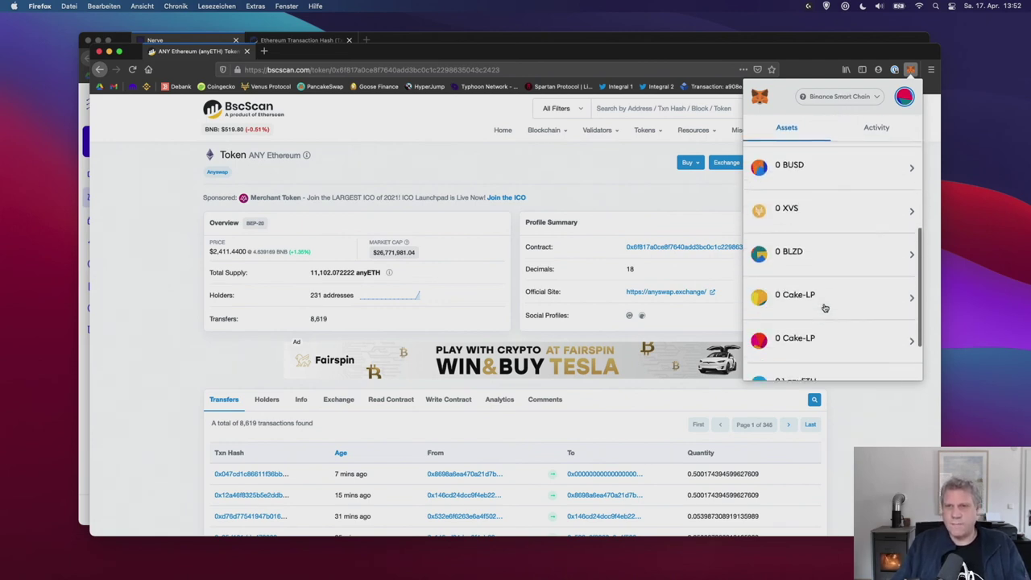
click(826, 363)
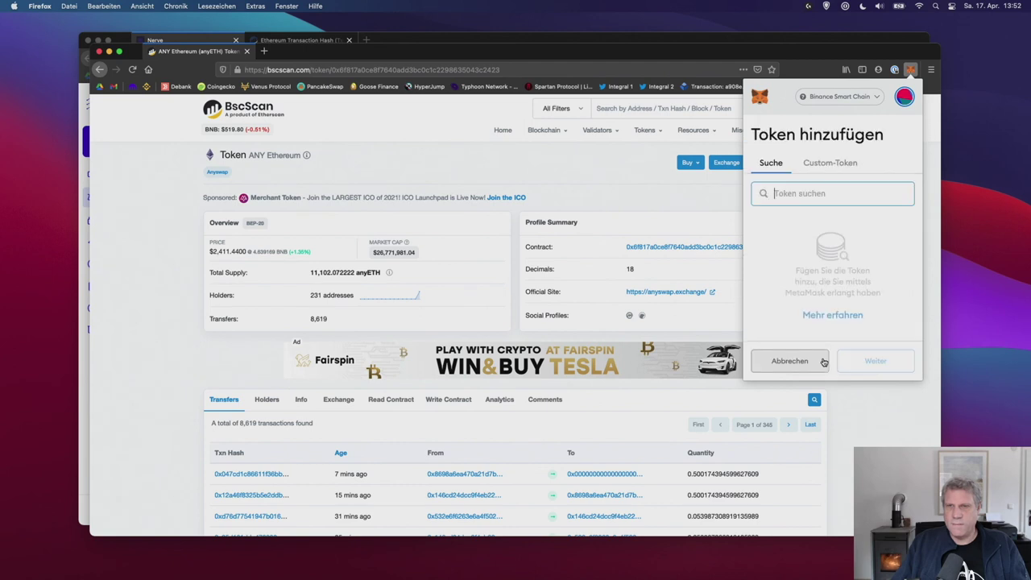
click(837, 163)
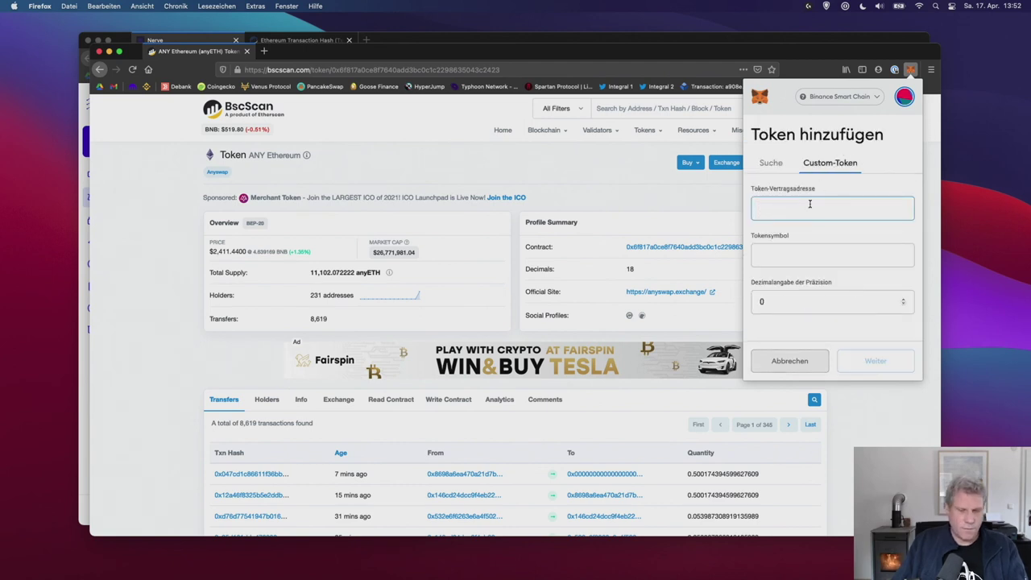
key(super+v)
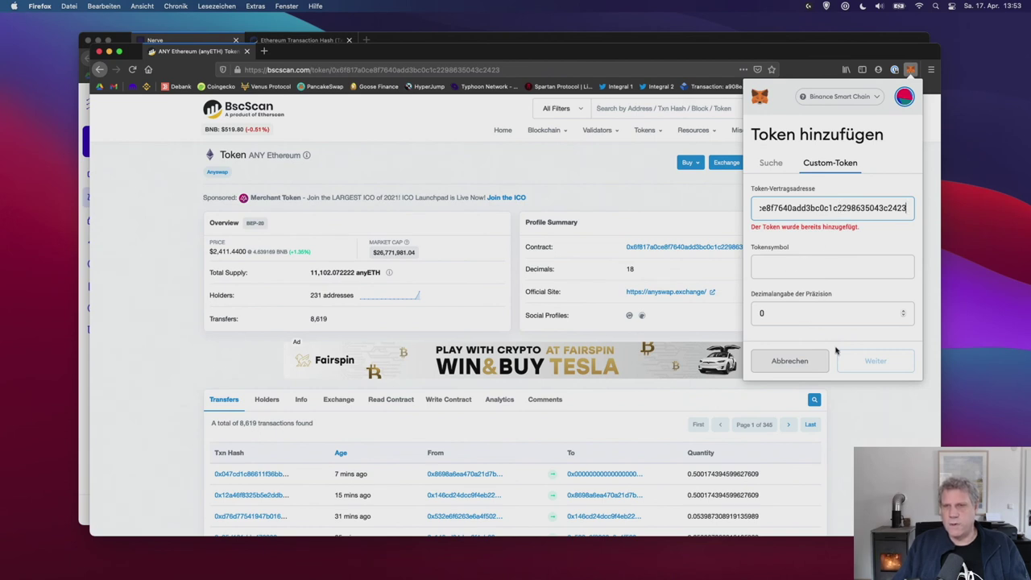
click(875, 368)
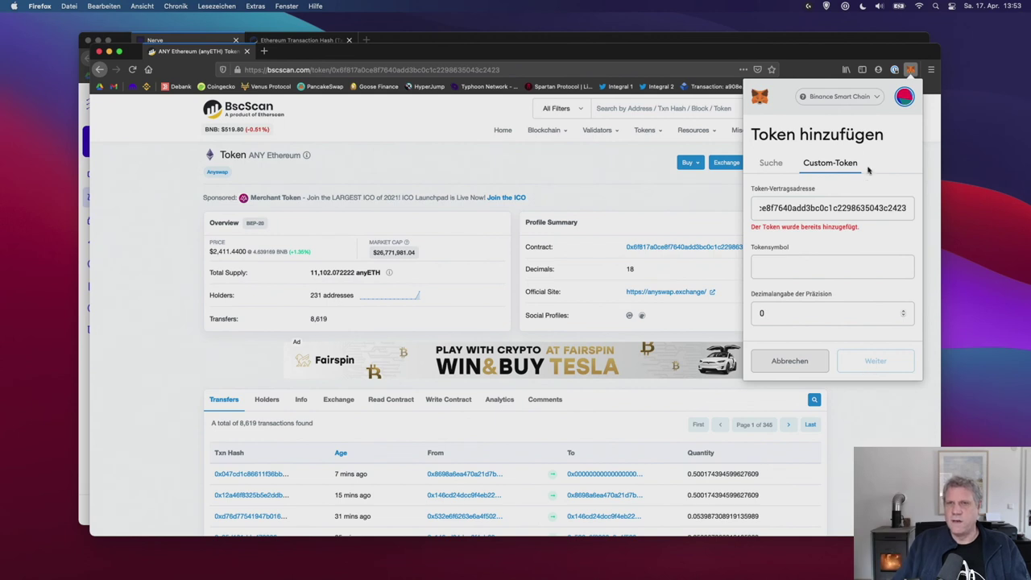
click(785, 359)
Step: Set up a swap from anyETH to ETH on Nerve's swap page, using the maximum amount of 0.6 anyETH
scroll(793, 352, down, 5)
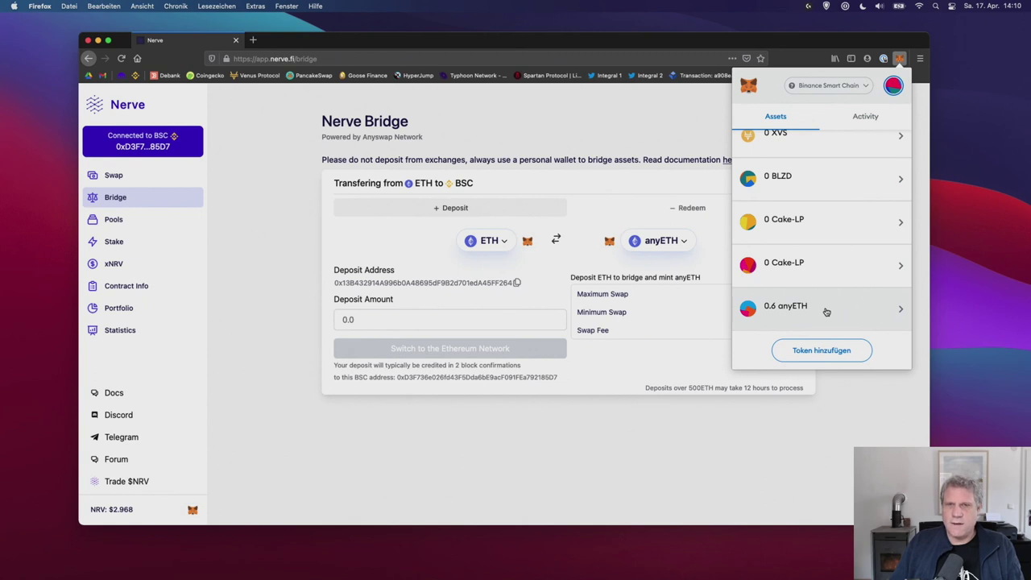
click(247, 166)
click(140, 172)
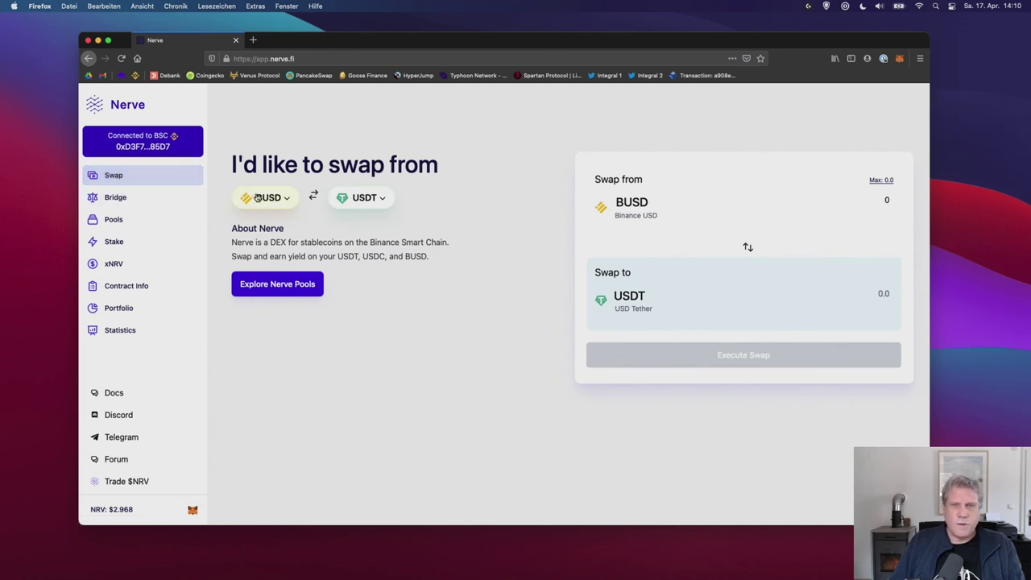
click(257, 198)
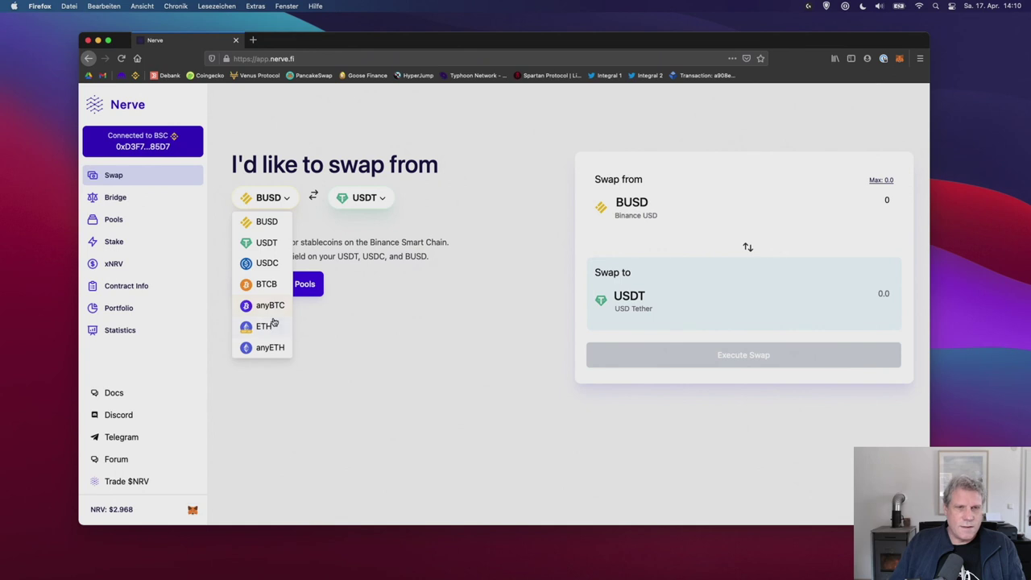
click(264, 349)
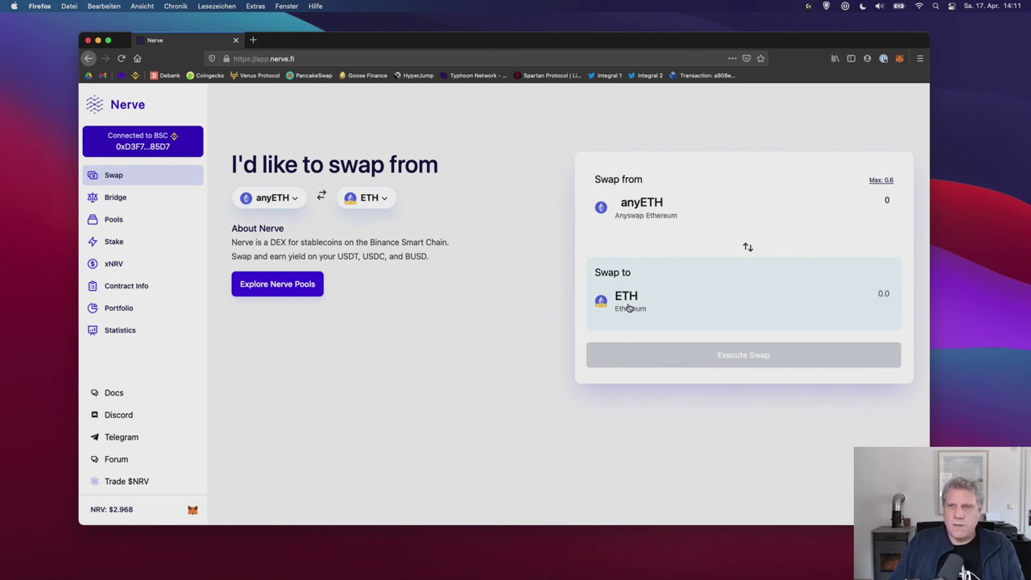
click(883, 181)
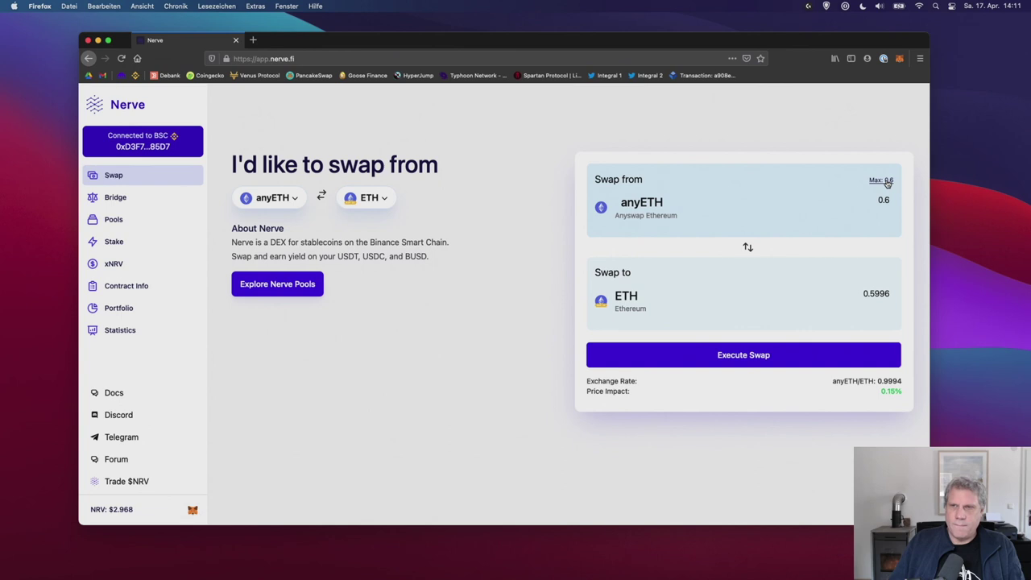
click(886, 202)
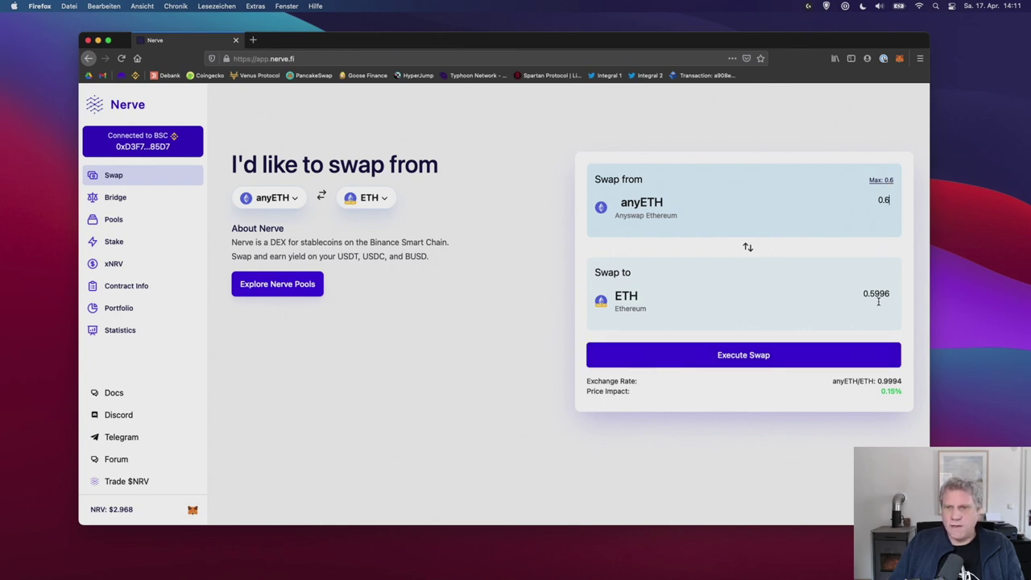
Step: Approve Nerve to spend anyETH through MetaMask and check the approval in the wallet's activity
click(732, 358)
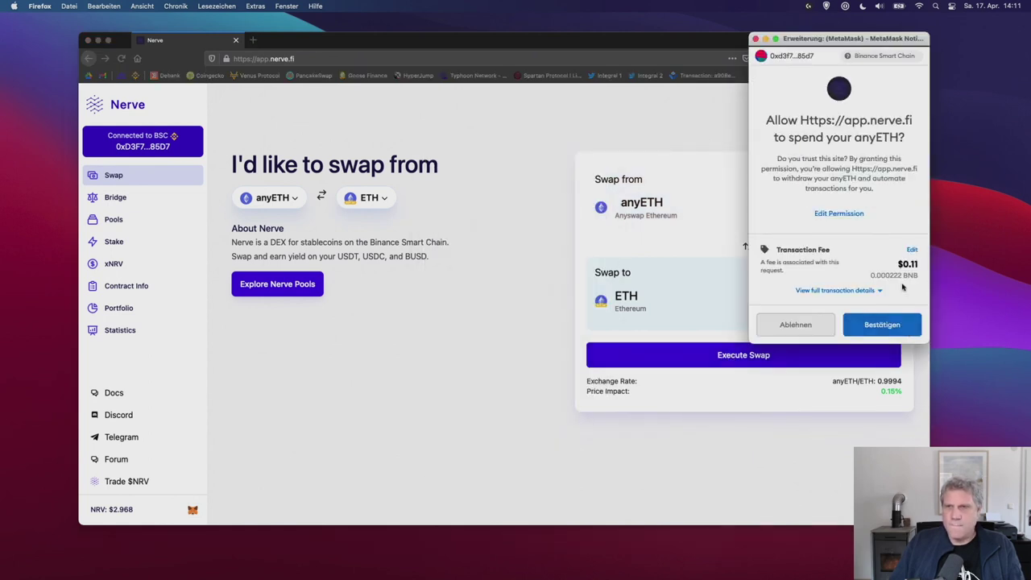
click(882, 328)
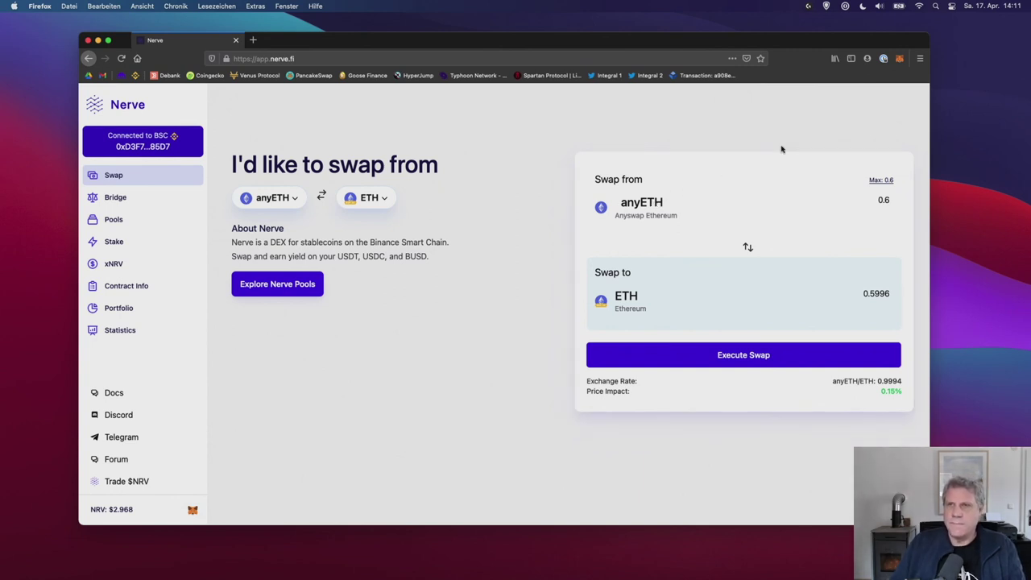
click(898, 58)
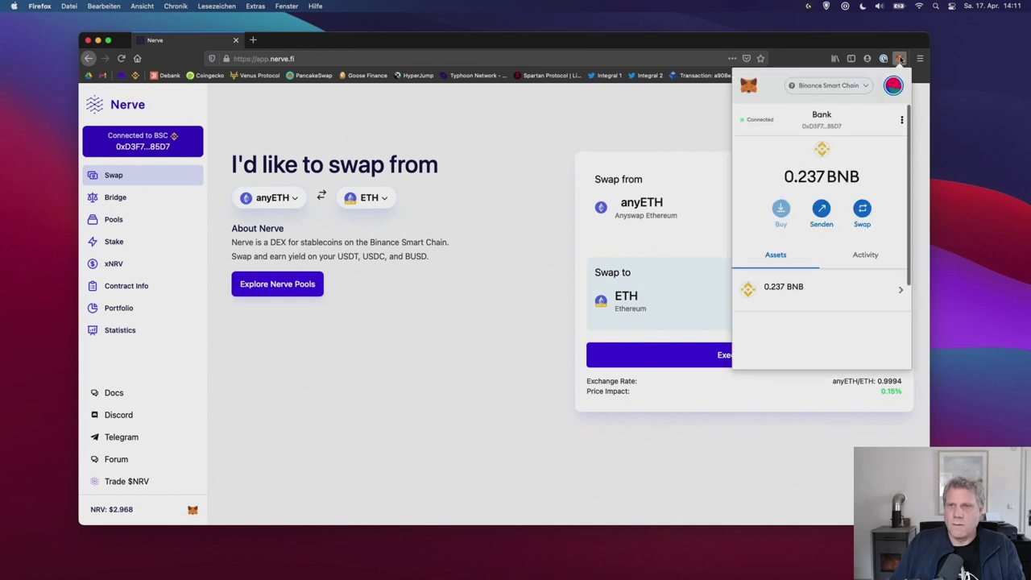
click(866, 255)
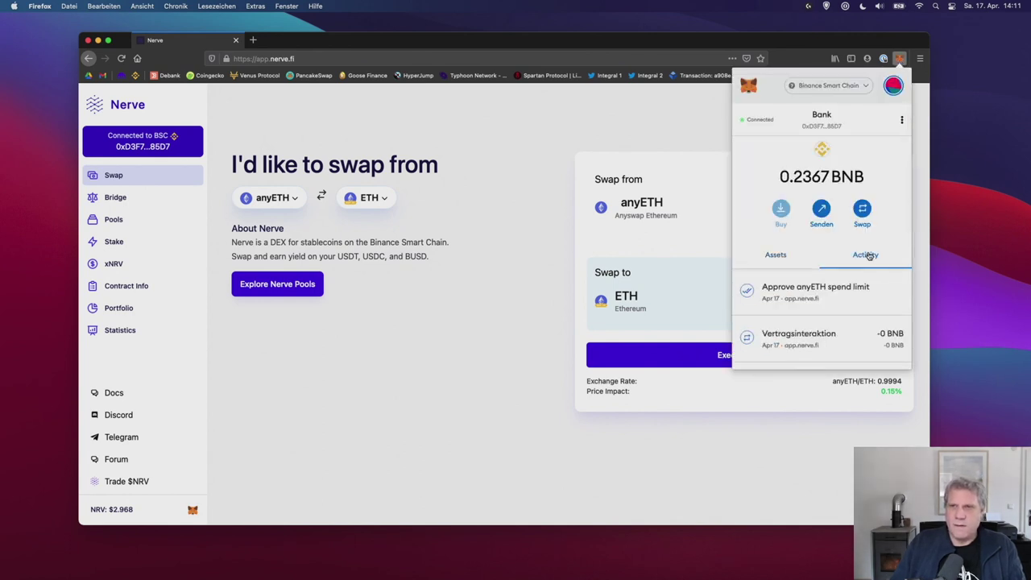
click(690, 251)
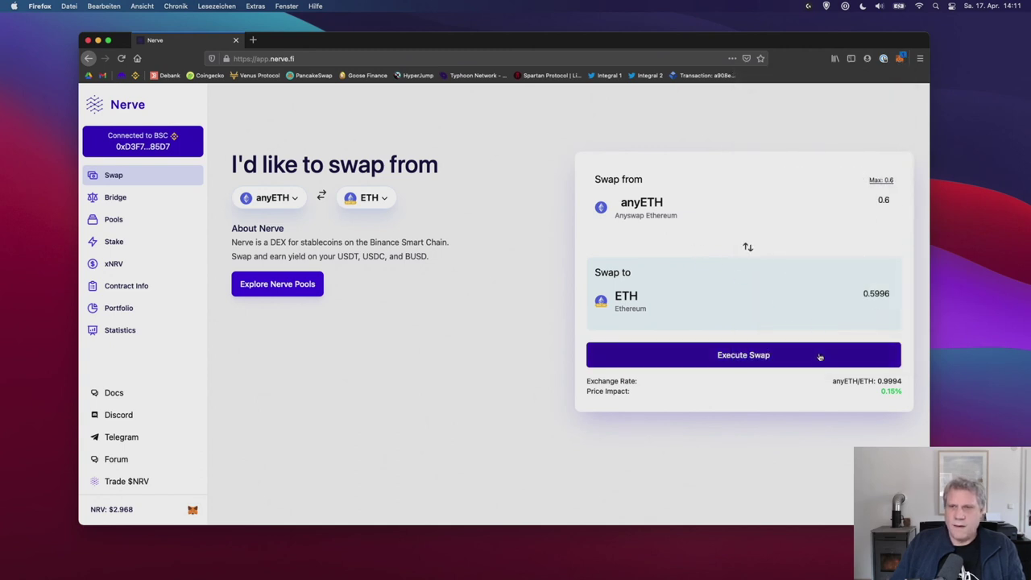
Step: Execute the swap of 0.6 anyETH to ETH, confirming it in MetaMask and checking its status in the wallet's activity
click(774, 354)
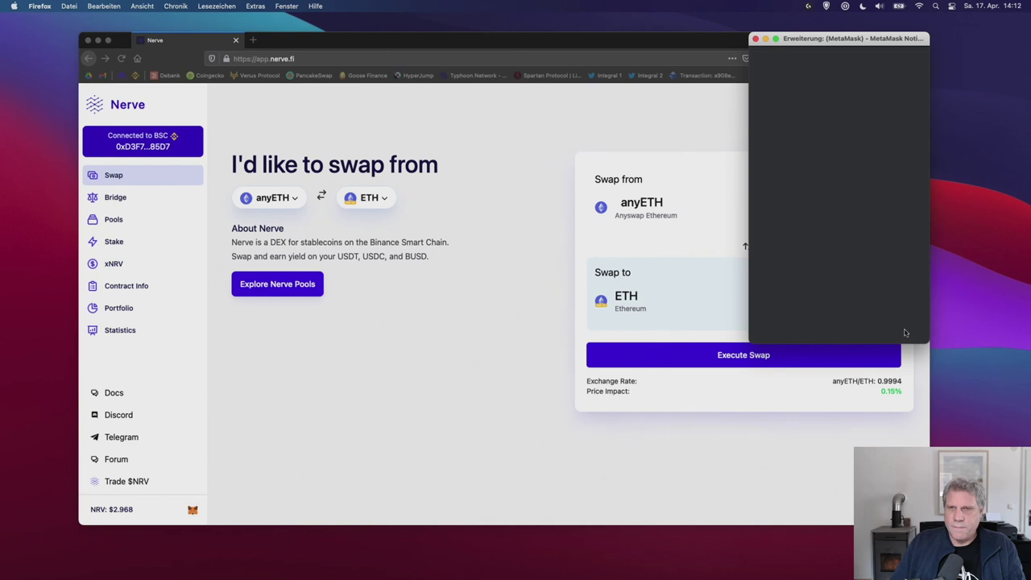
click(889, 336)
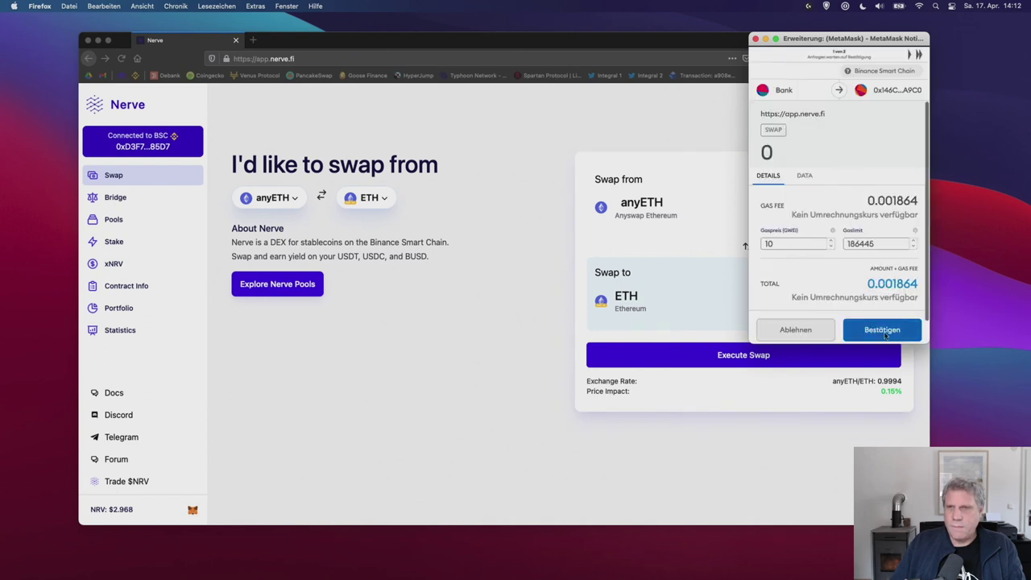
click(890, 336)
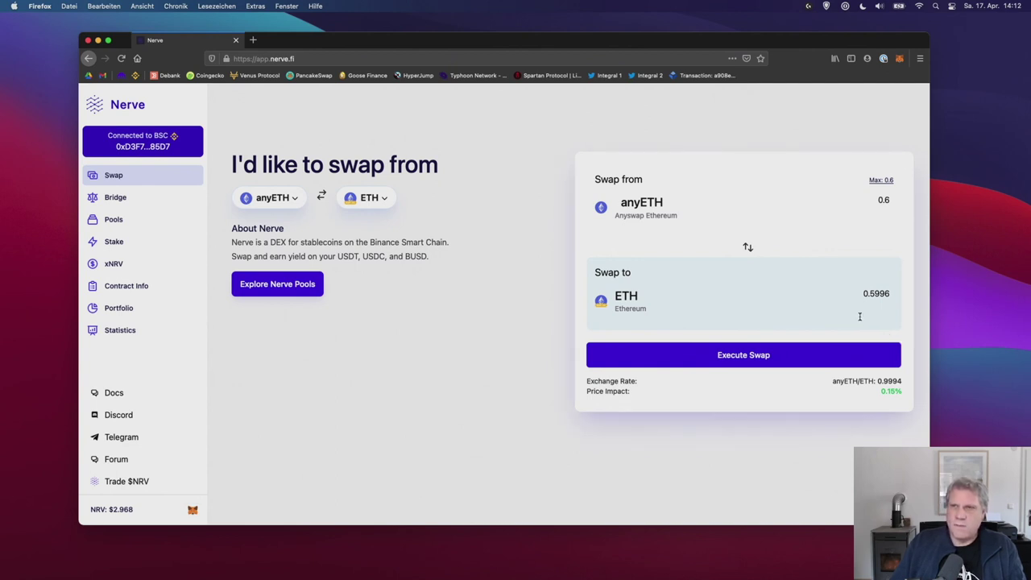
click(898, 58)
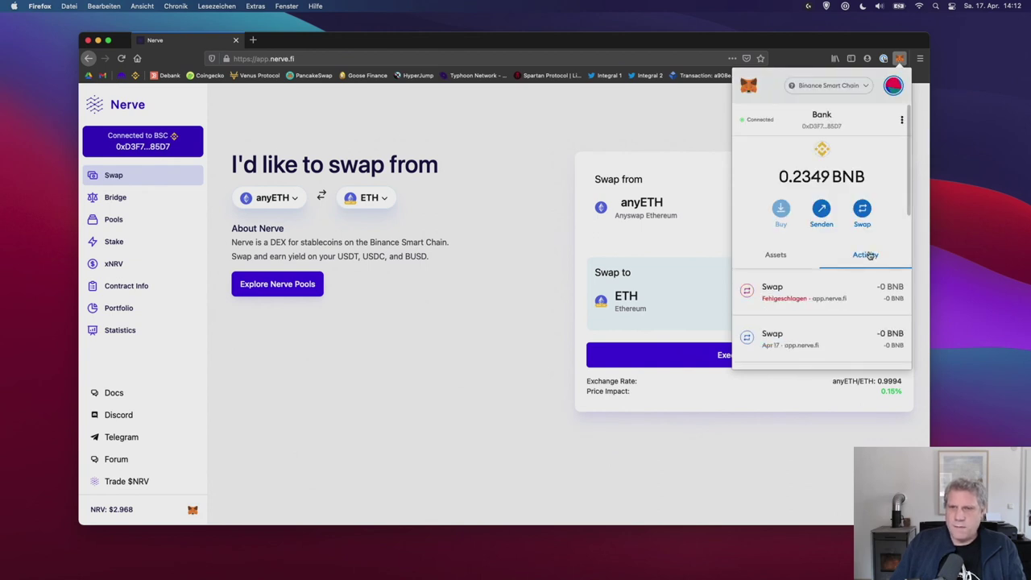
click(789, 395)
click(774, 357)
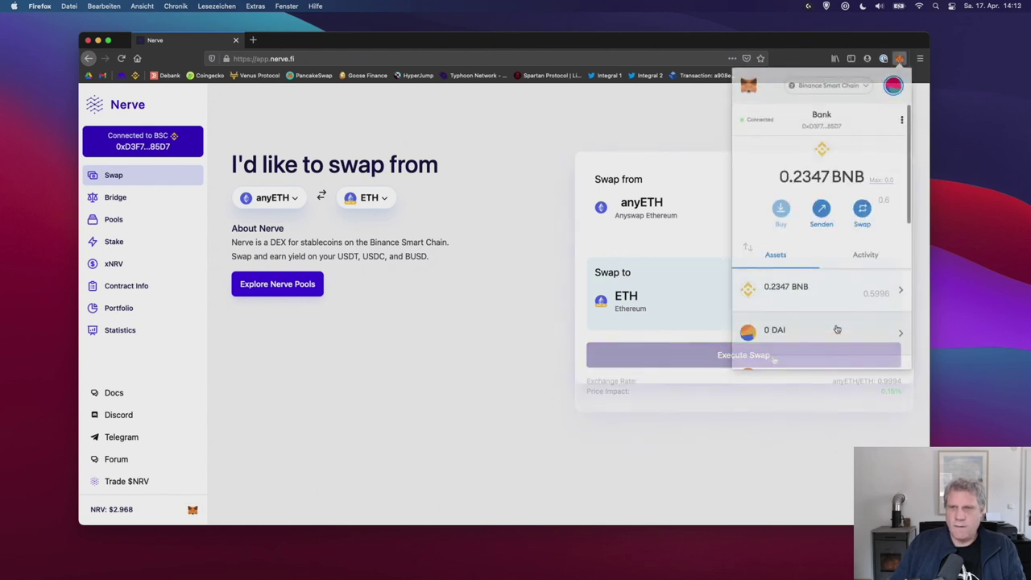
click(667, 133)
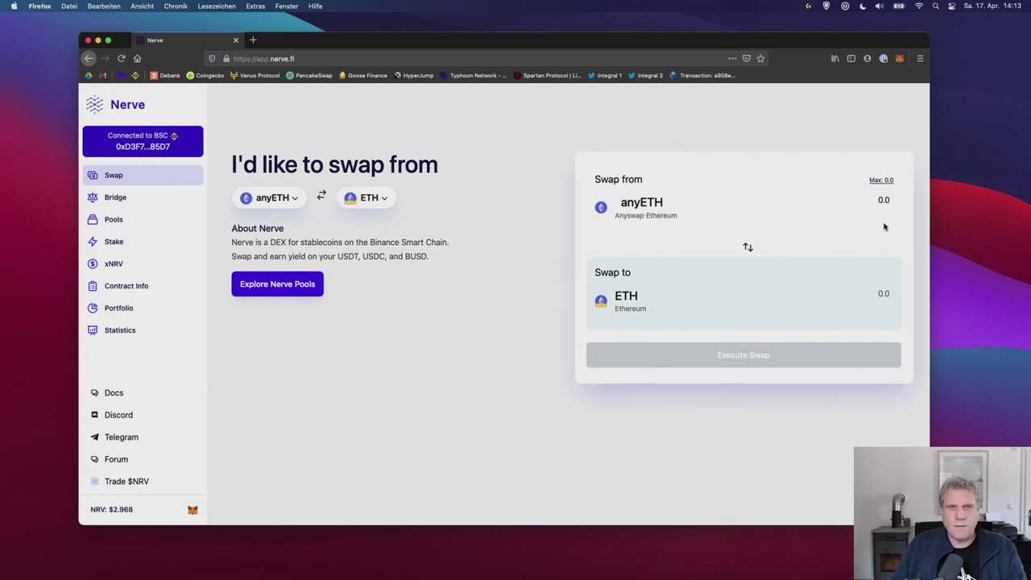
Step: Review the BNB and anyETH balances among the MetaMask assets after the swap
click(899, 59)
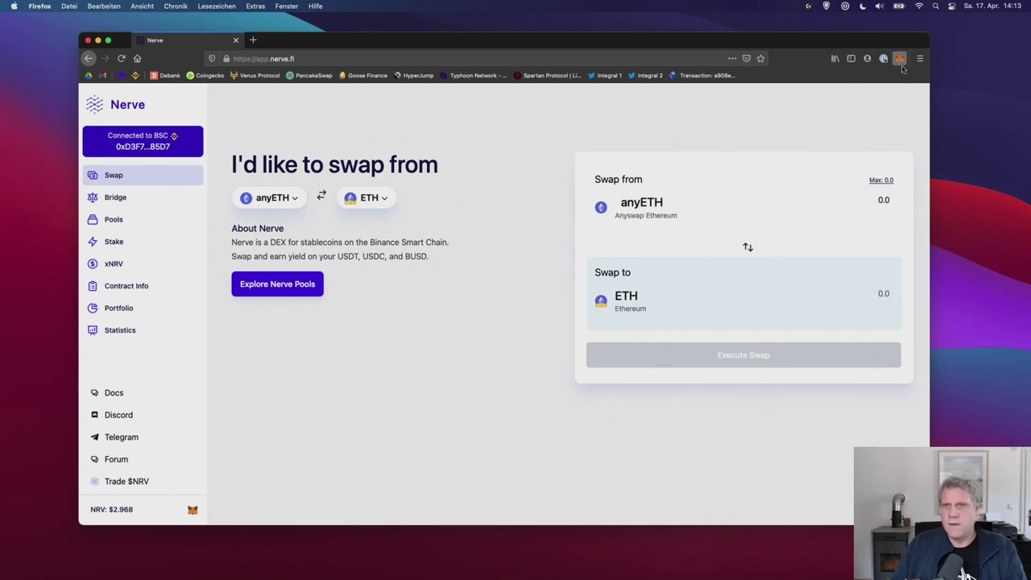
scroll(855, 308, down, 1)
scroll(855, 308, down, 5)
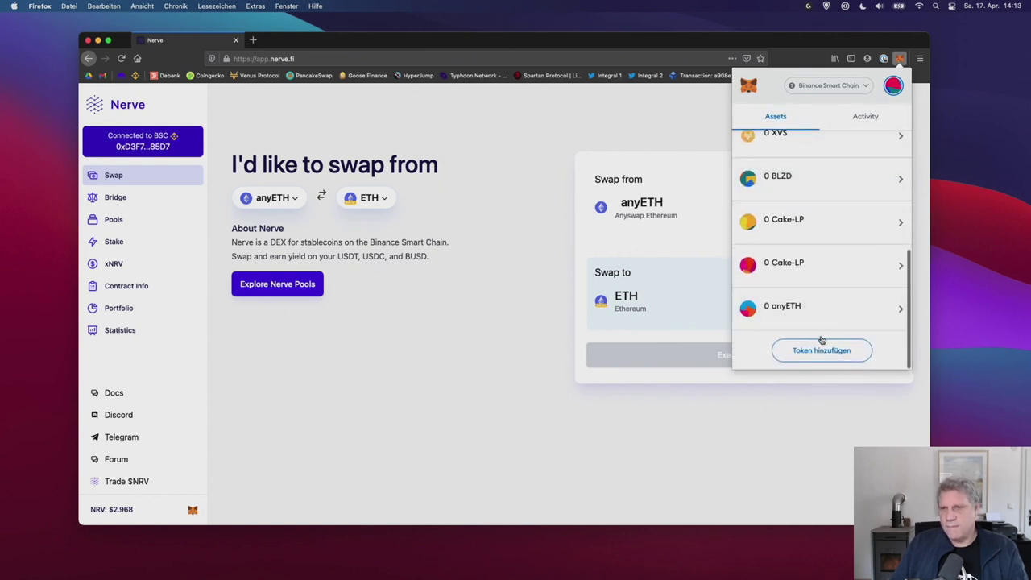
scroll(806, 238, up, 6)
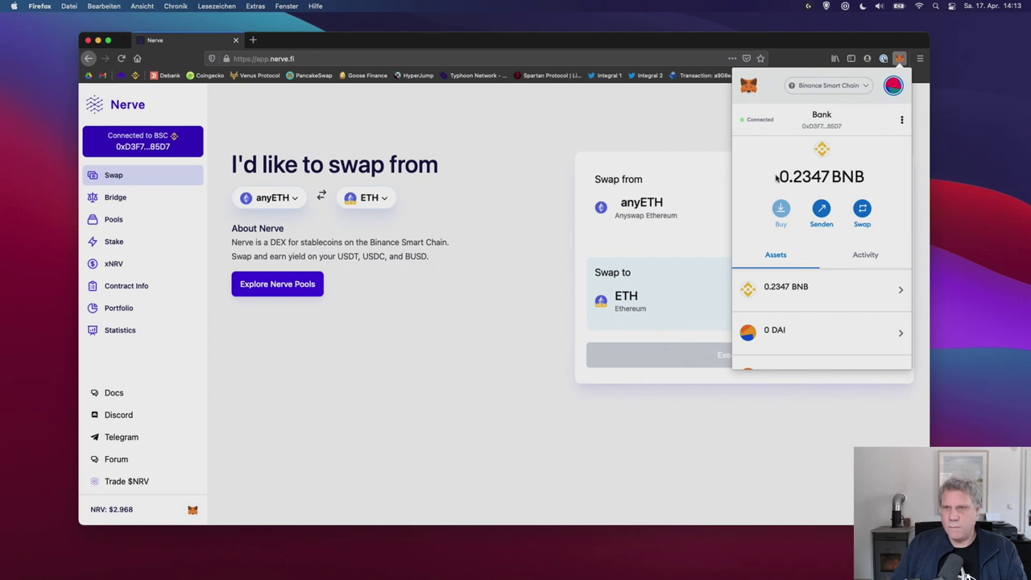
drag(776, 177, 869, 177)
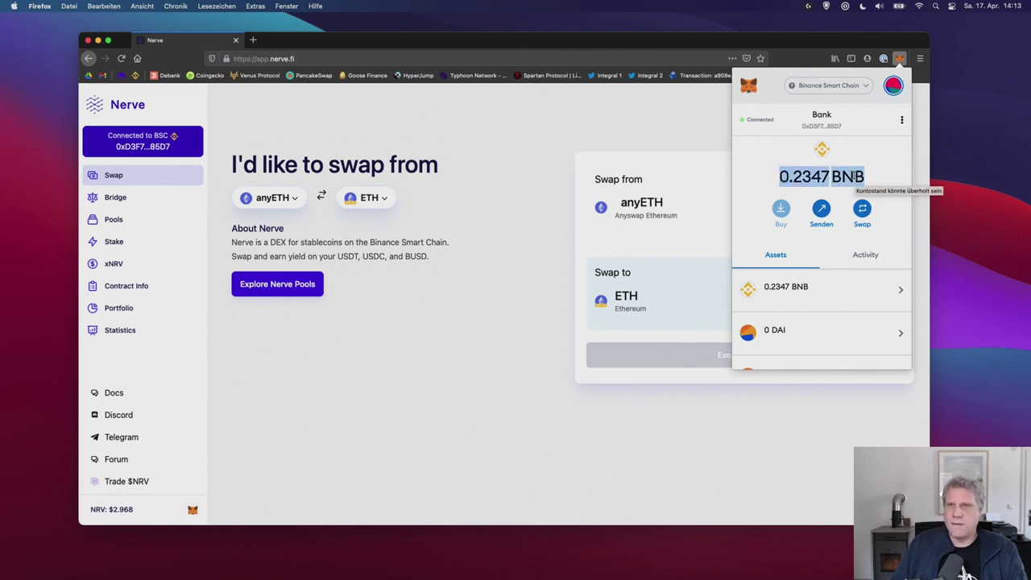
click(849, 177)
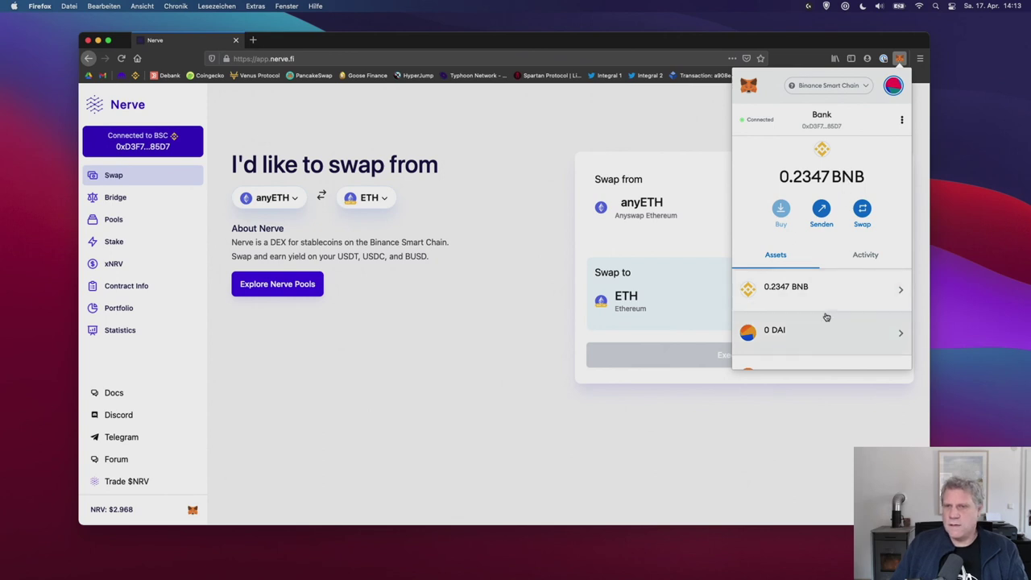
scroll(826, 317, down, 5)
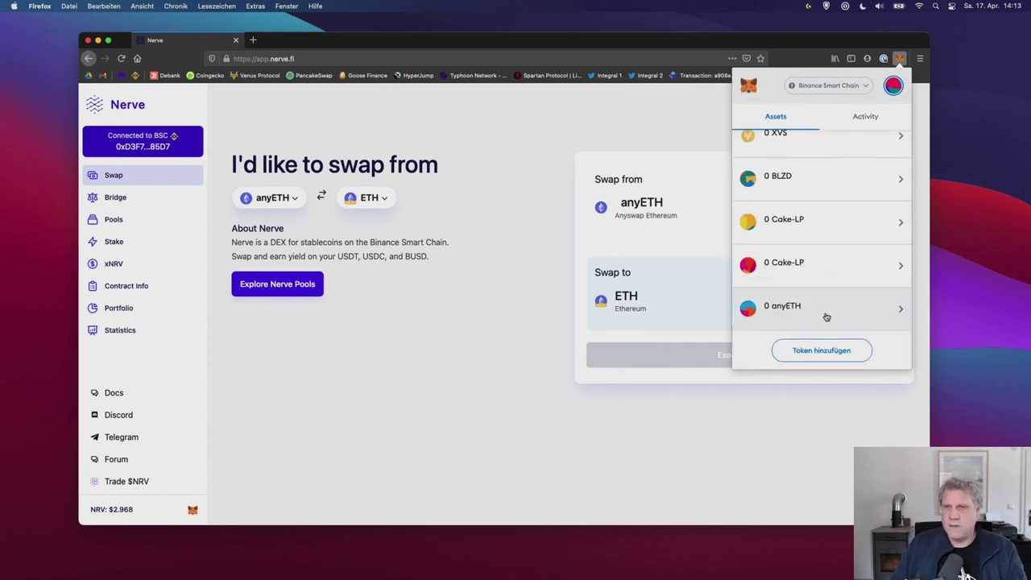
Step: Open bscscan.com in a new browser window
click(453, 292)
key(super+n)
text(bscscan.com/)
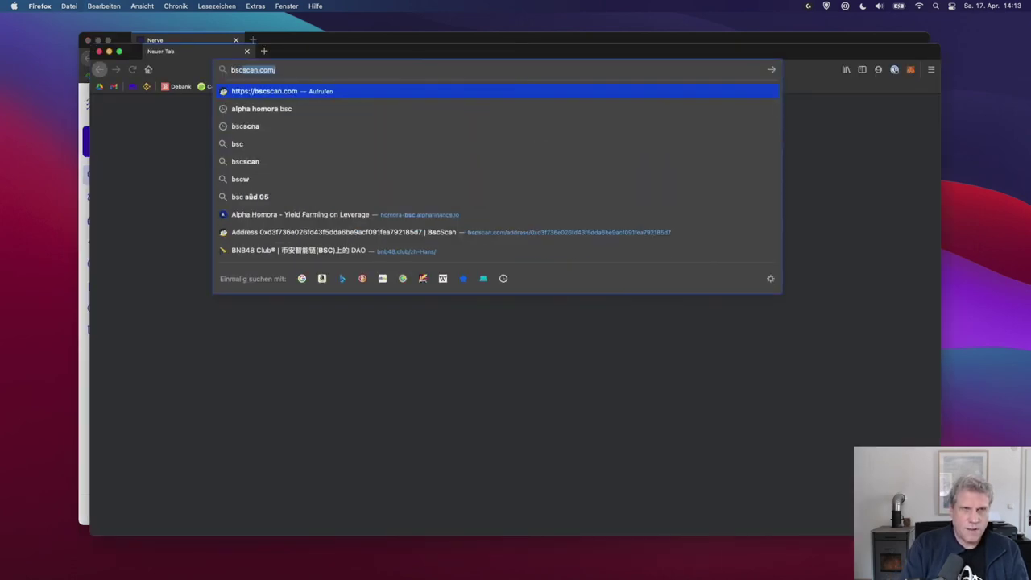
key(Return)
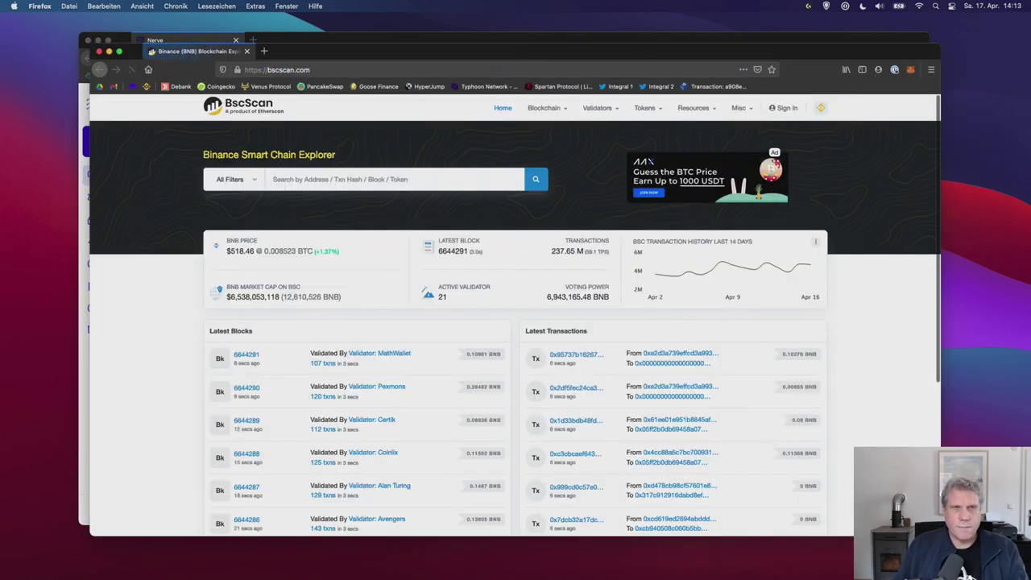
Step: Search BscScan for "eth", open the Binance-Peg Ethereum Token page, and copy its contract address
click(391, 179)
text(etjh)
key(BackSpace)
key(BackSpace)
key(BackSpace)
text(eth)
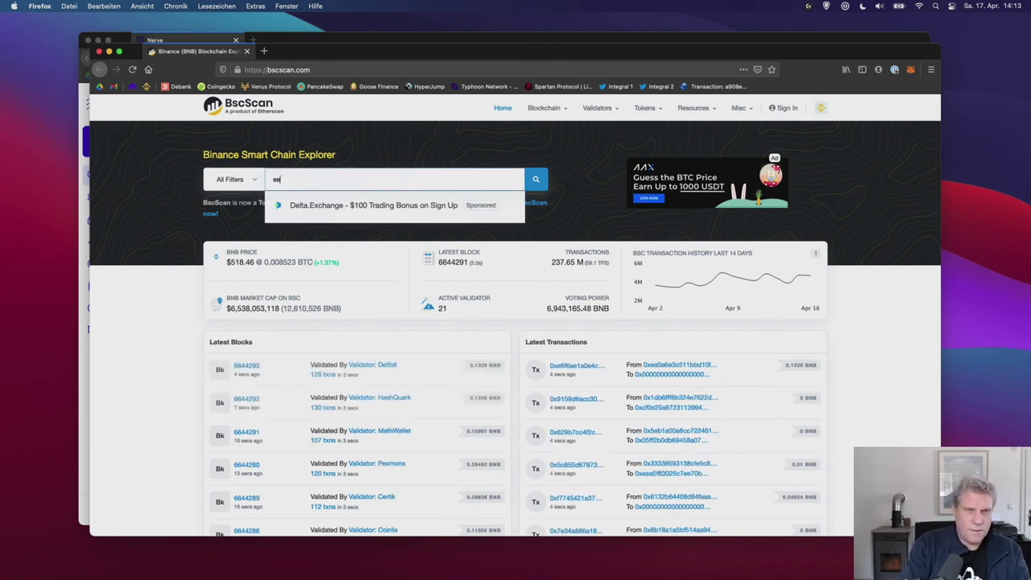
key(BackSpace)
key(BackSpace)
key(BackSpace)
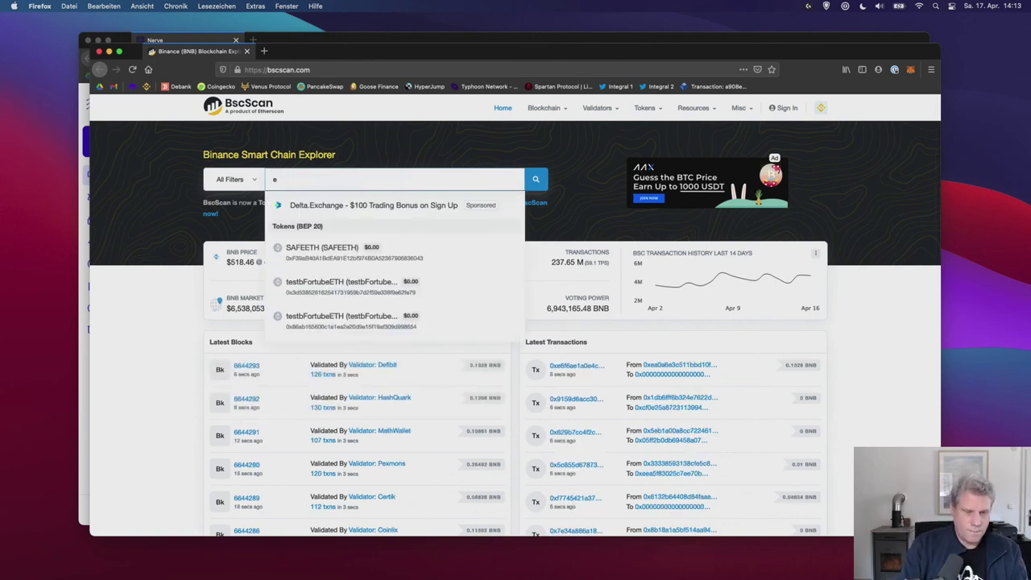
text(th)
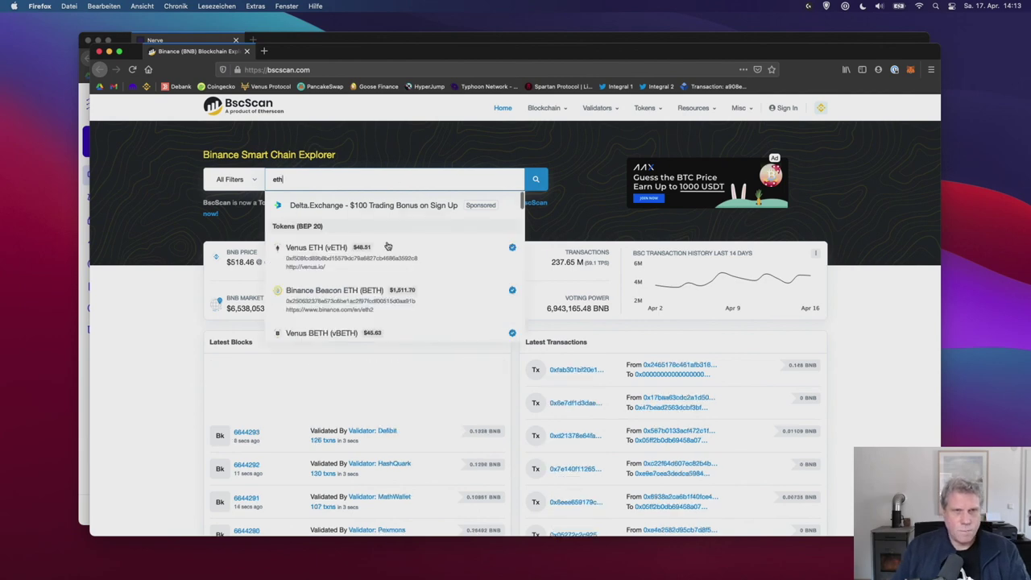
scroll(373, 281, down, 3)
scroll(373, 281, down, 1)
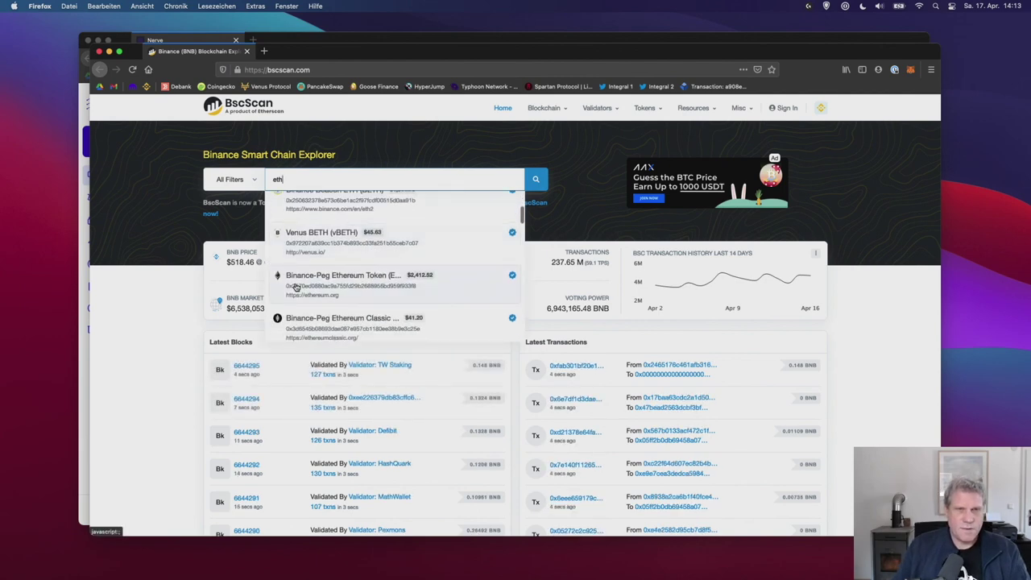
click(371, 290)
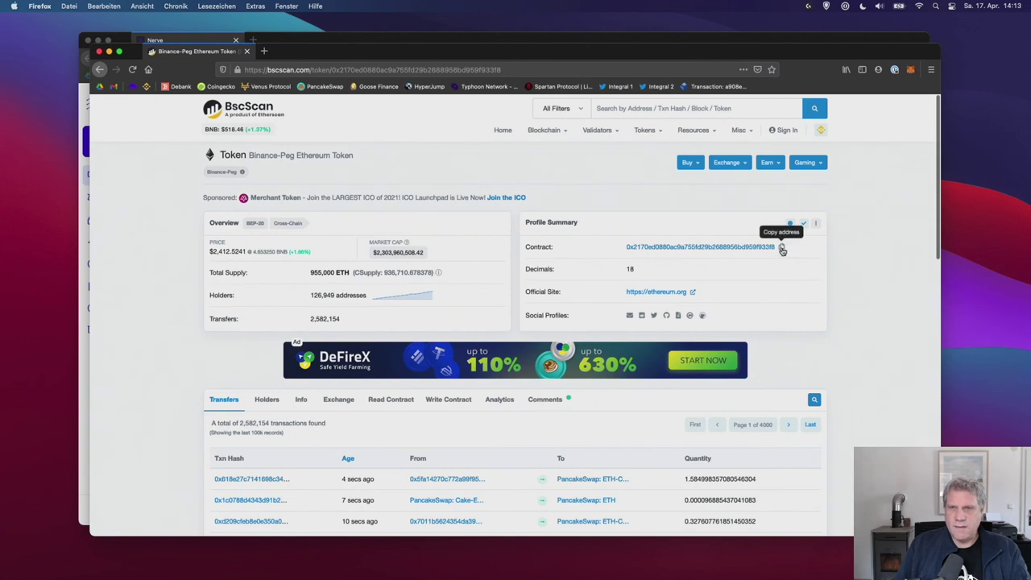
click(782, 249)
Step: Add the Binance-Peg ETH token to MetaMask as a custom token using the copied contract address
click(911, 70)
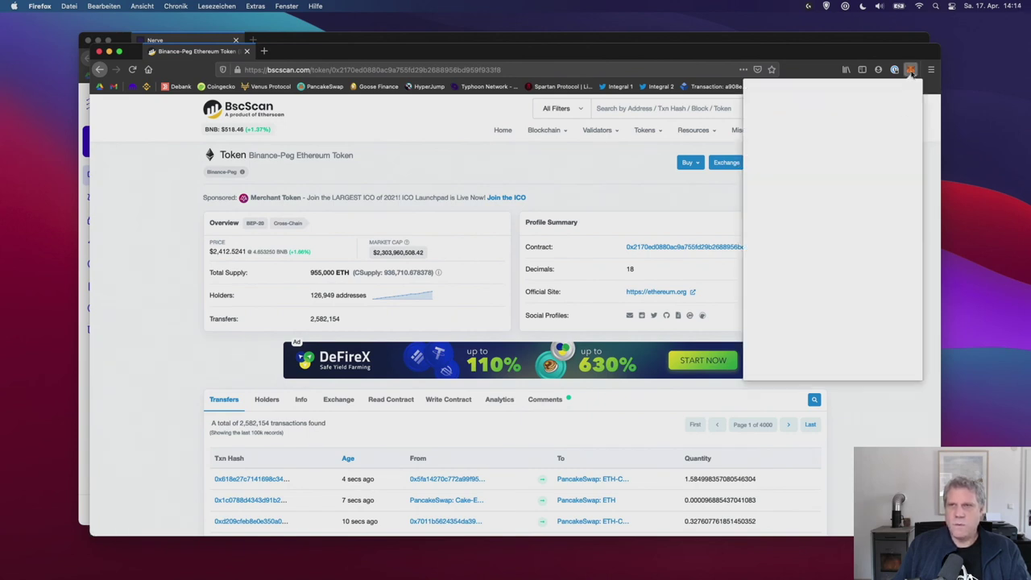
scroll(813, 338, down, 8)
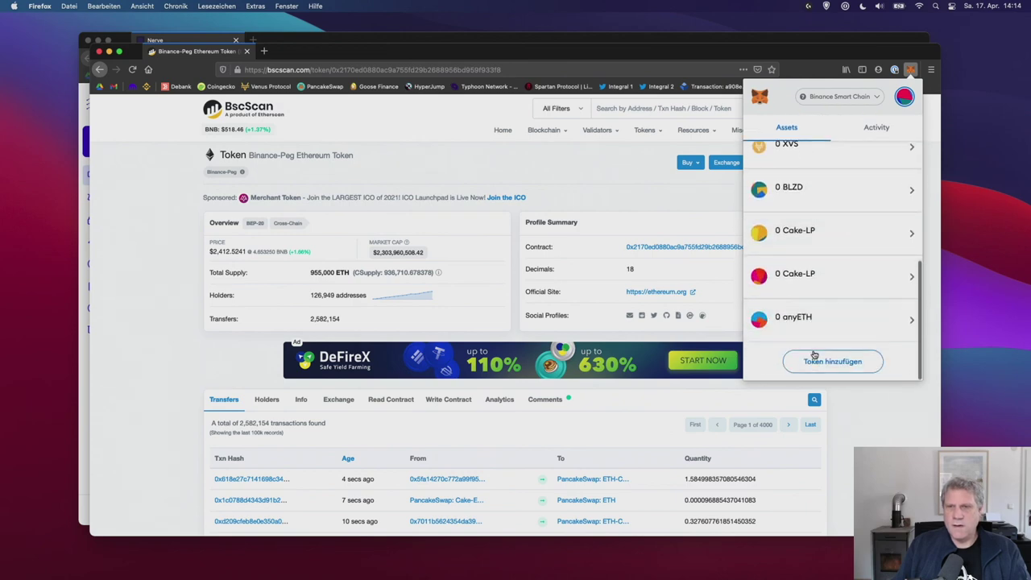
click(815, 360)
click(839, 165)
click(827, 208)
key(super+v)
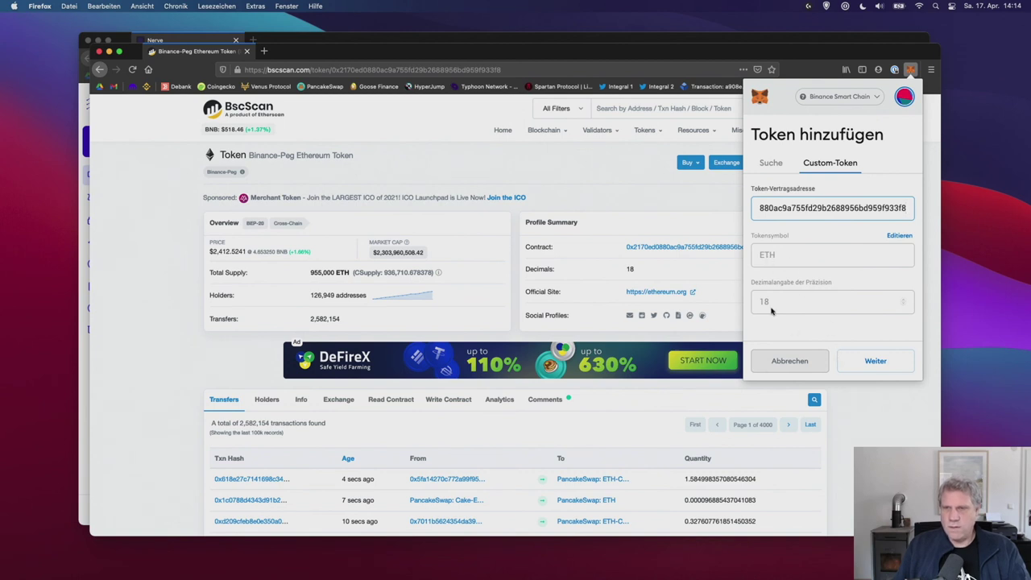
click(879, 363)
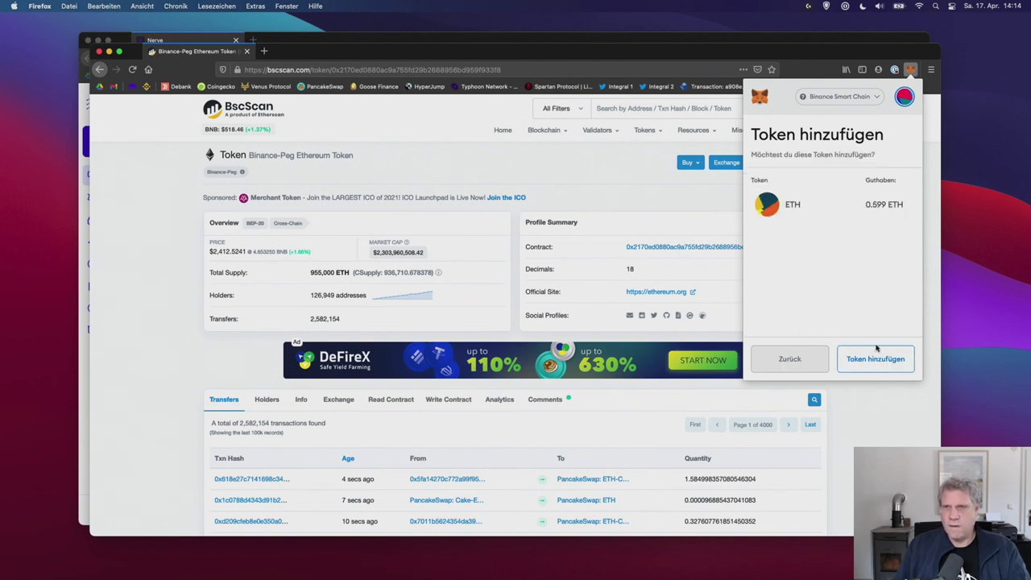
click(881, 363)
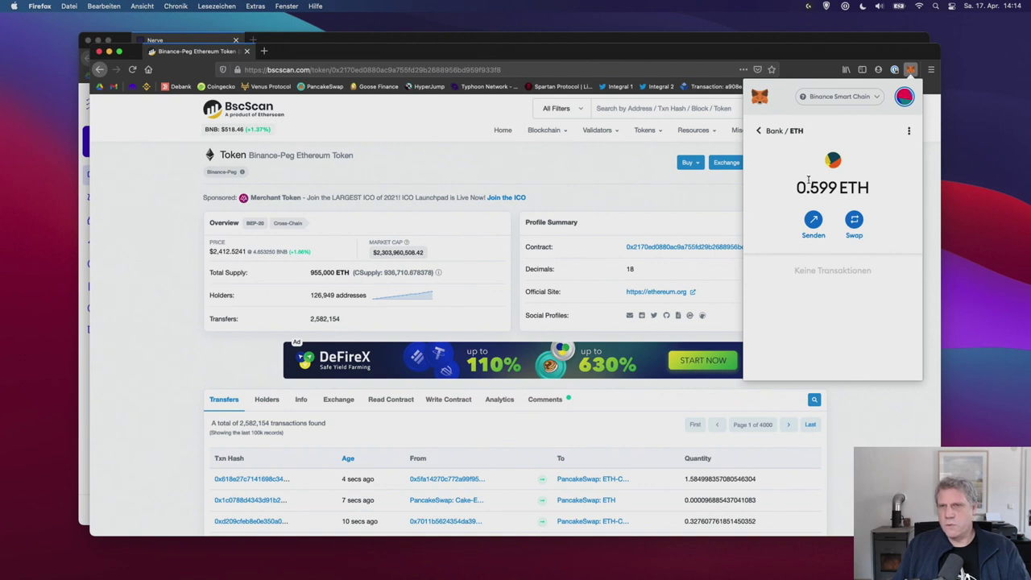
Step: Review the ETH balance and the anyETH and ETH entries in the MetaMask asset list, and close the wallet
drag(796, 186, 868, 187)
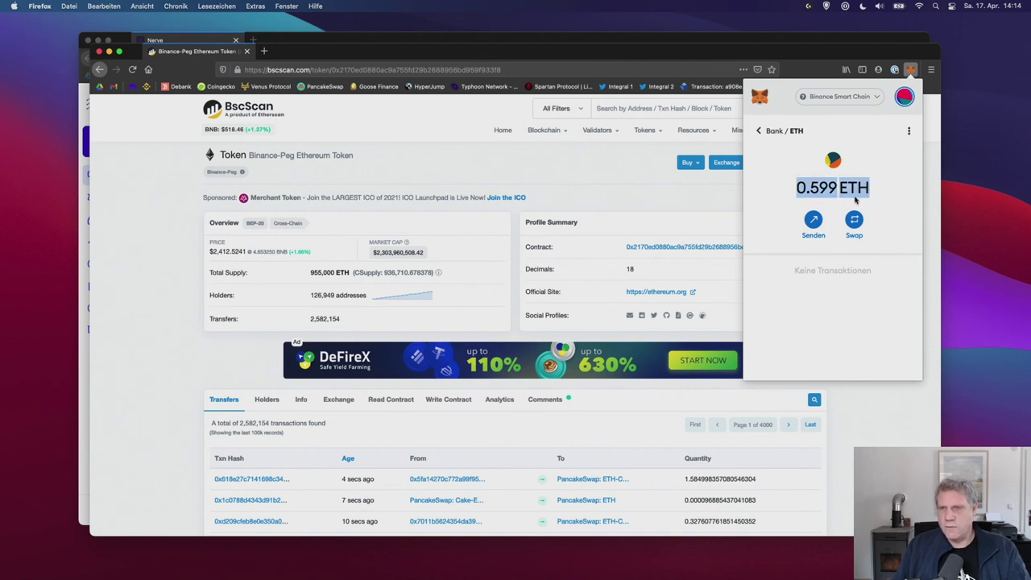
click(760, 135)
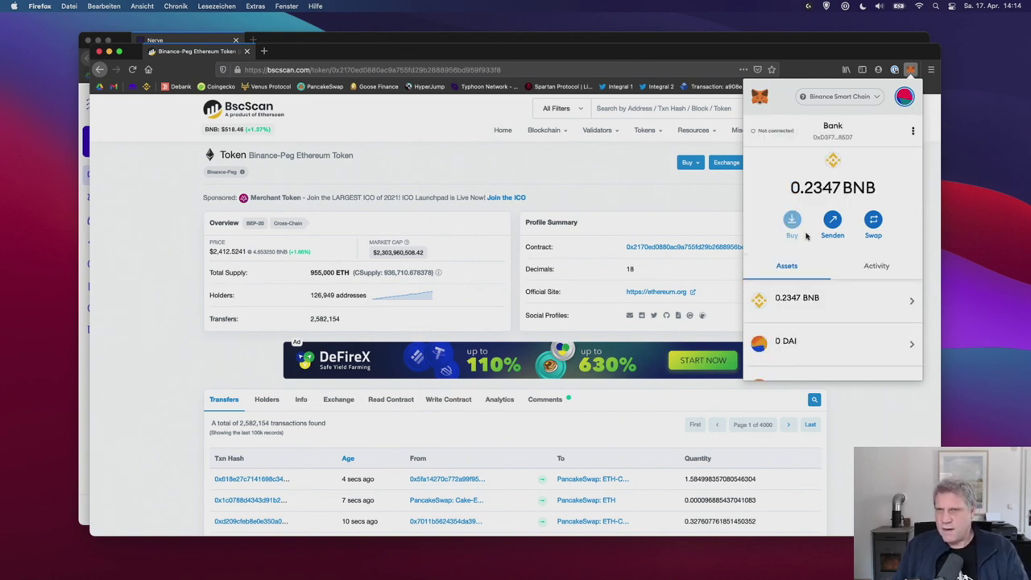
scroll(838, 294, down, 10)
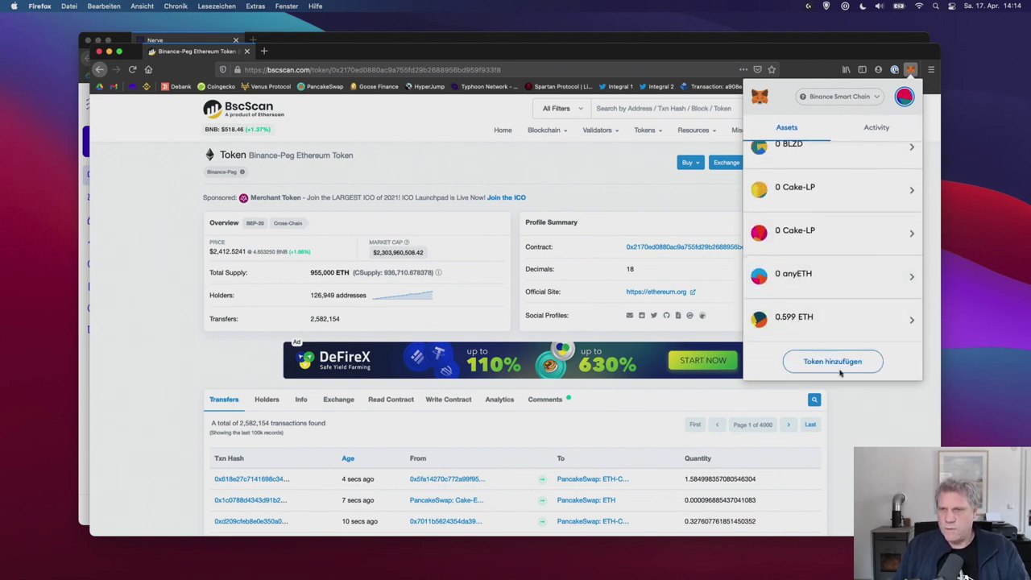
click(865, 437)
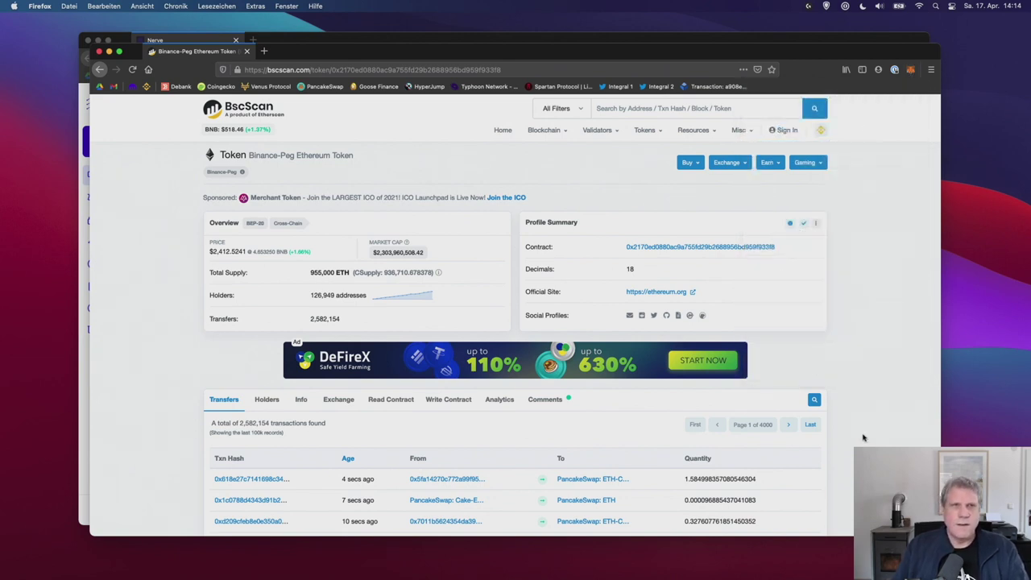
Step: Close the BscScan page, open venus.io in place of the Nerve site, and launch the Venus app
click(247, 44)
click(257, 59)
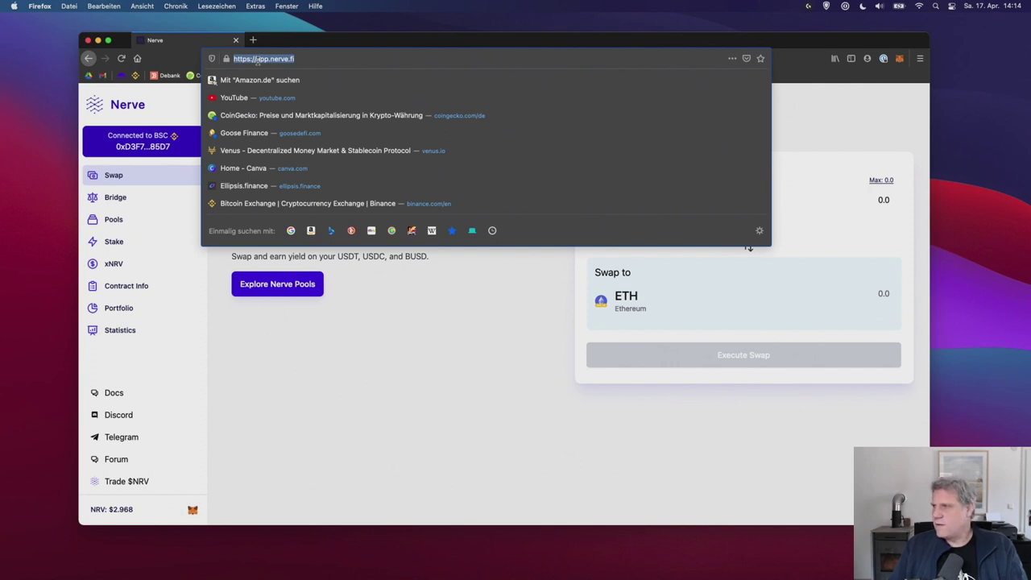
text(venus.io/)
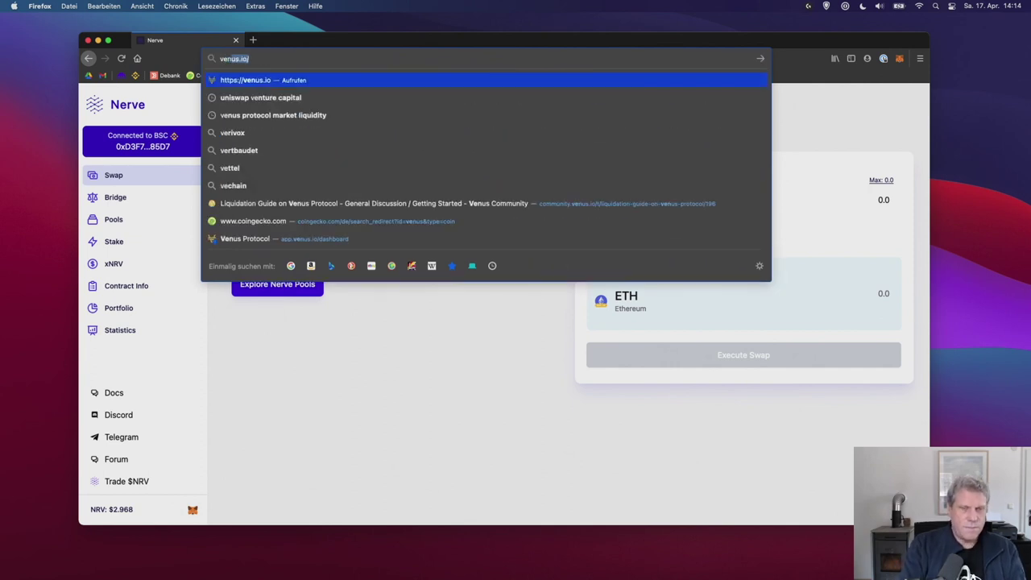
key(Return)
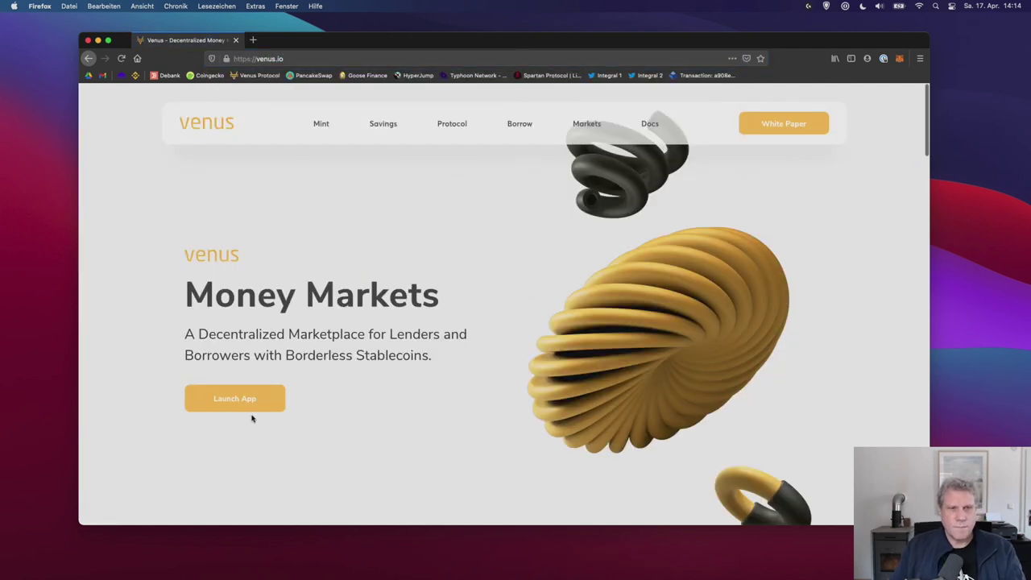
click(254, 400)
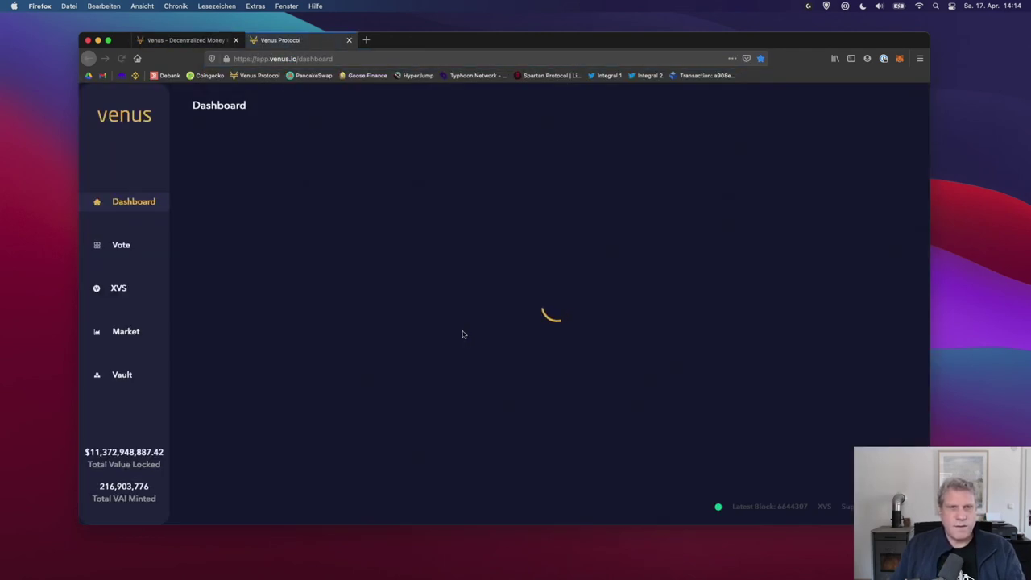
Step: Examine the supply details for ETH in the Venus supply market, and close them without enabling the asset
scroll(464, 333, down, 5)
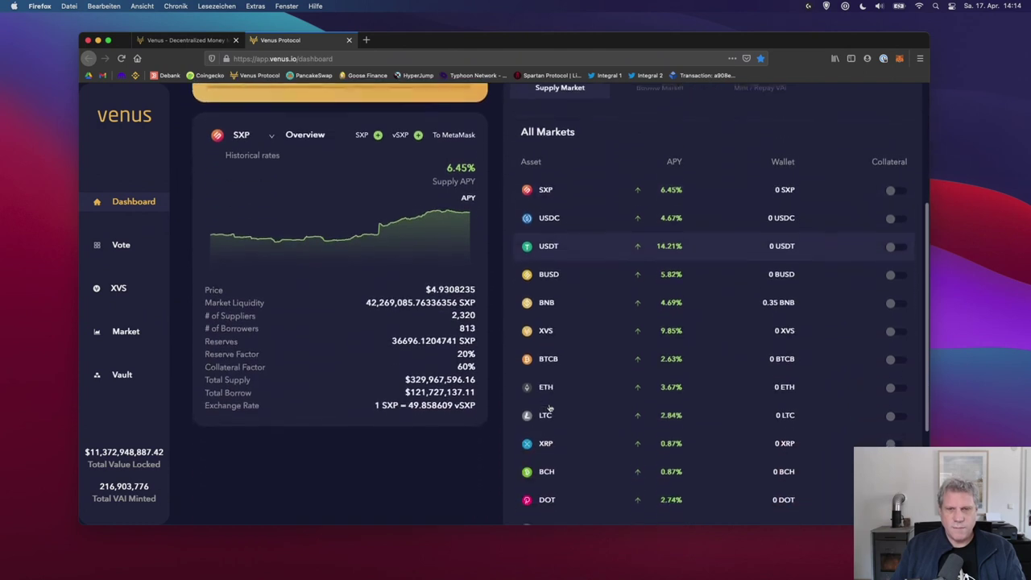
click(542, 382)
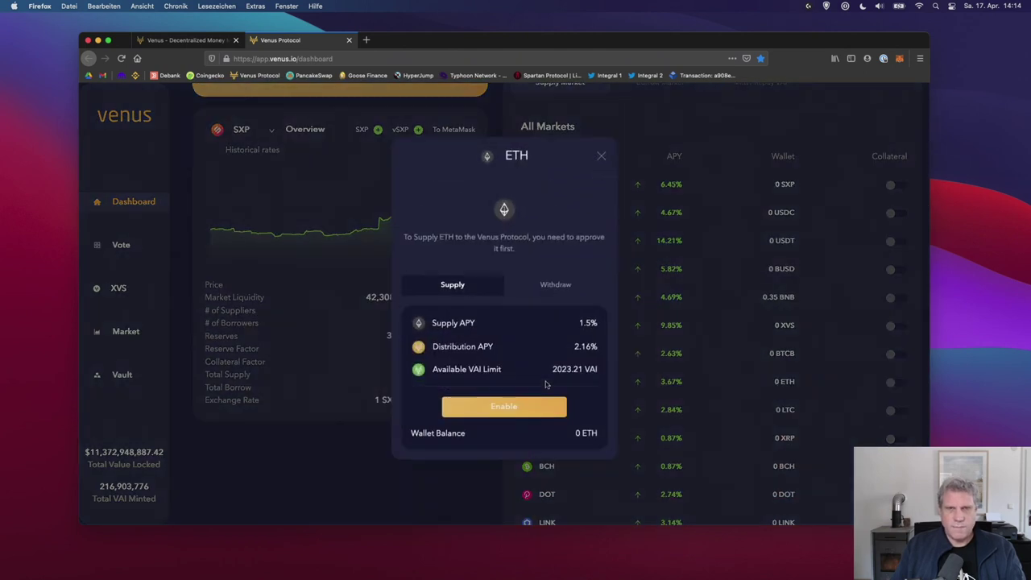
scroll(483, 394, up, 3)
scroll(483, 395, down, 3)
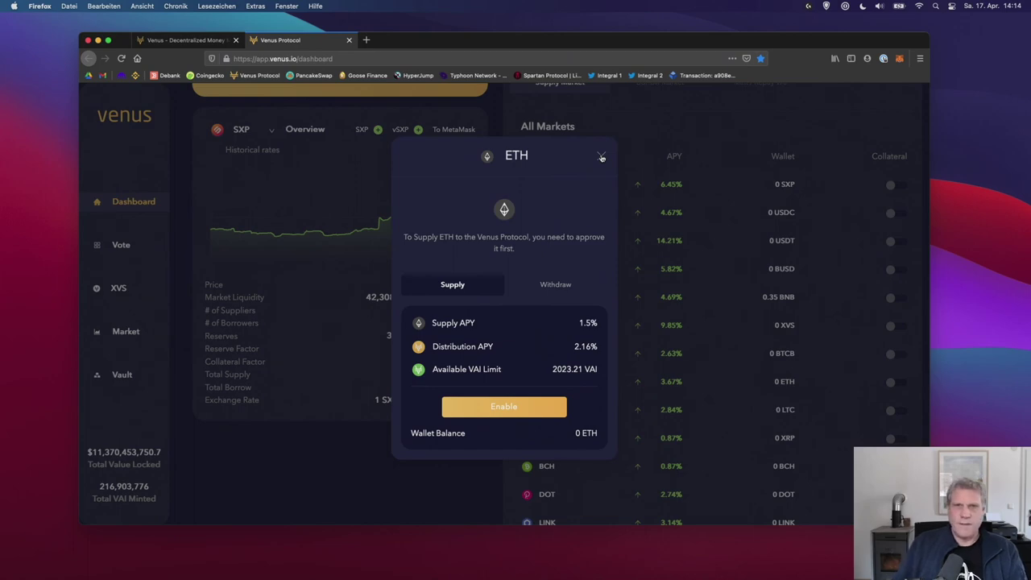
click(601, 157)
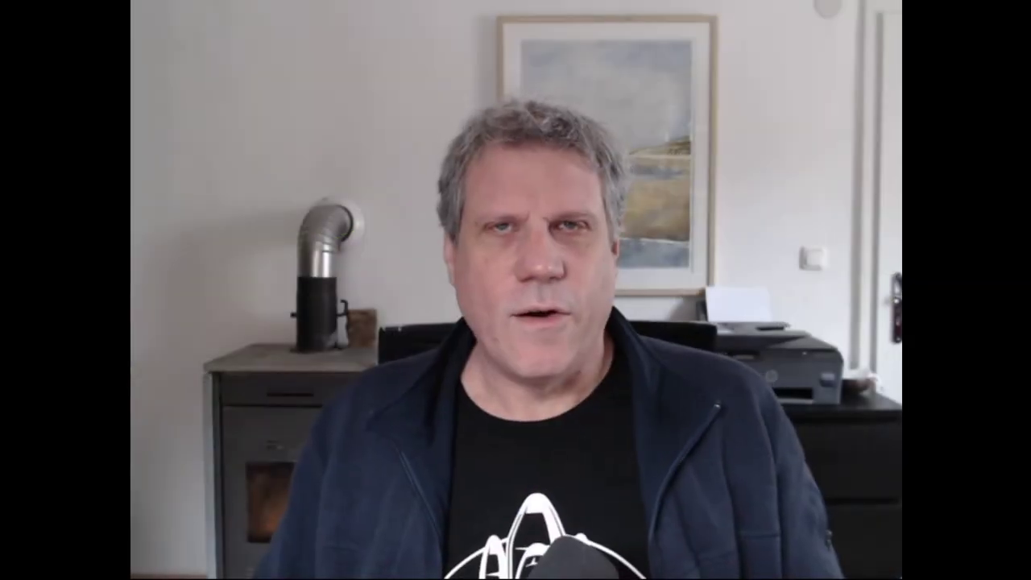